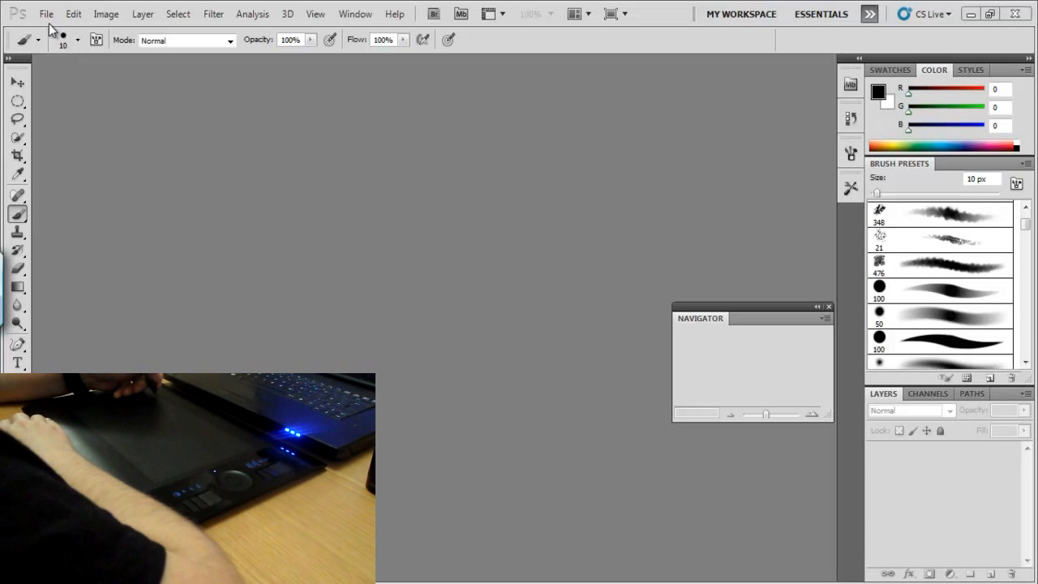
# Begin creating a new document
pyautogui.click(47, 14)
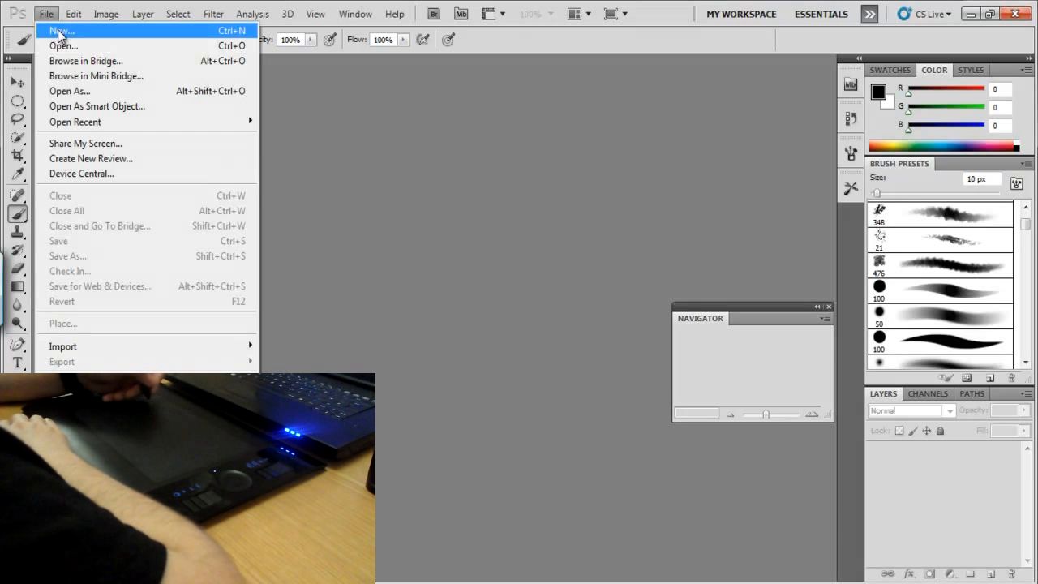
pyautogui.press('Escape')
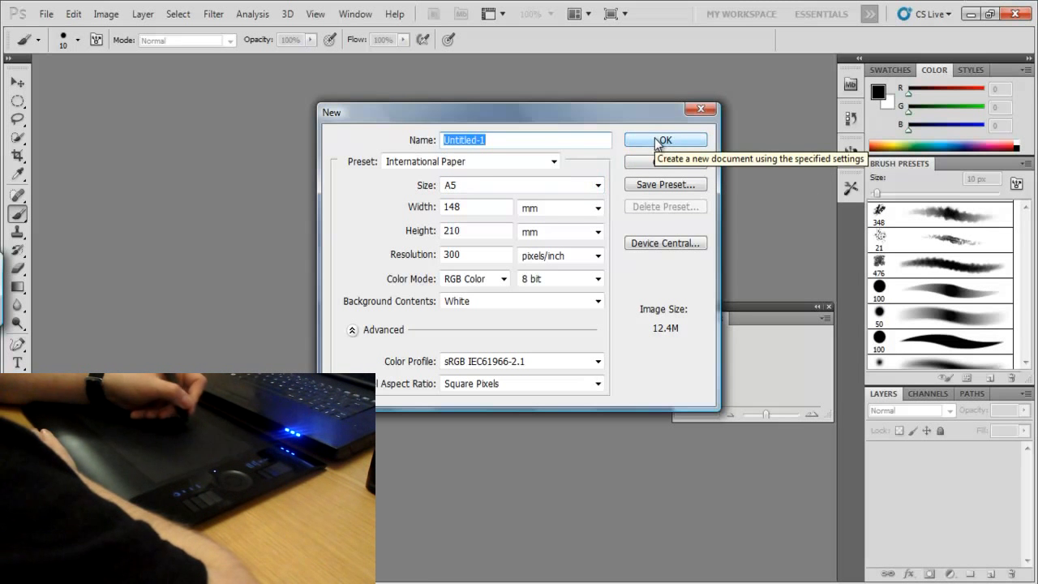
# Set the new document's resolution to 150 pixels/inch
pyautogui.click(492, 255)
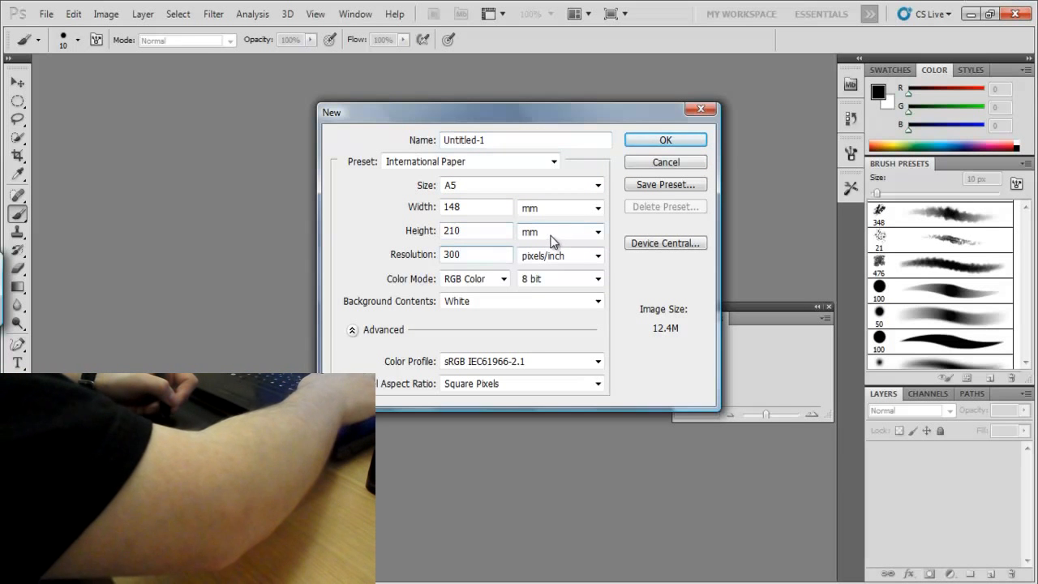
pyautogui.press('BackSpace')
pyautogui.press('BackSpace')
pyautogui.press('BackSpace')
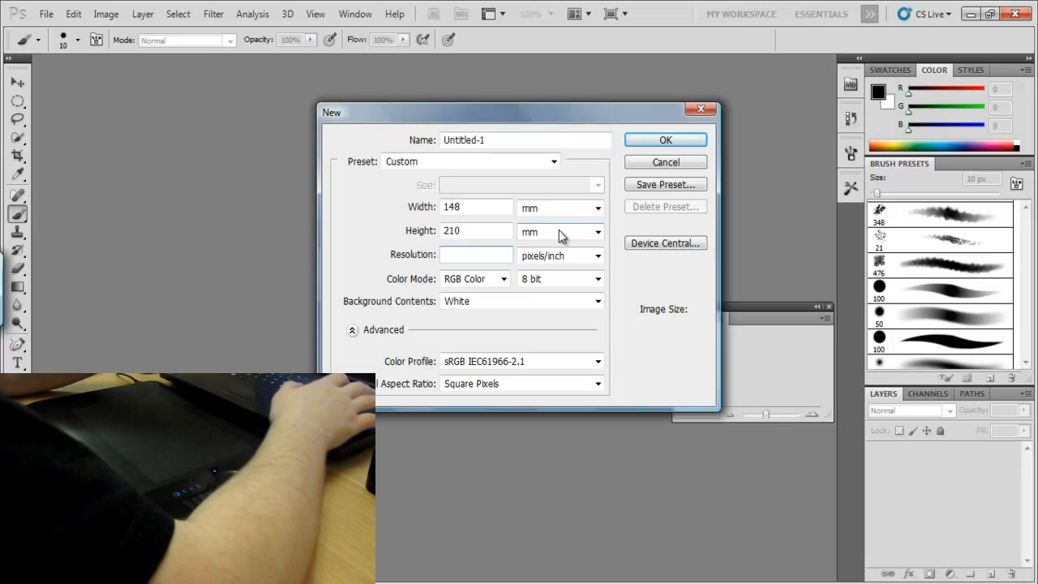
pyautogui.write('150')
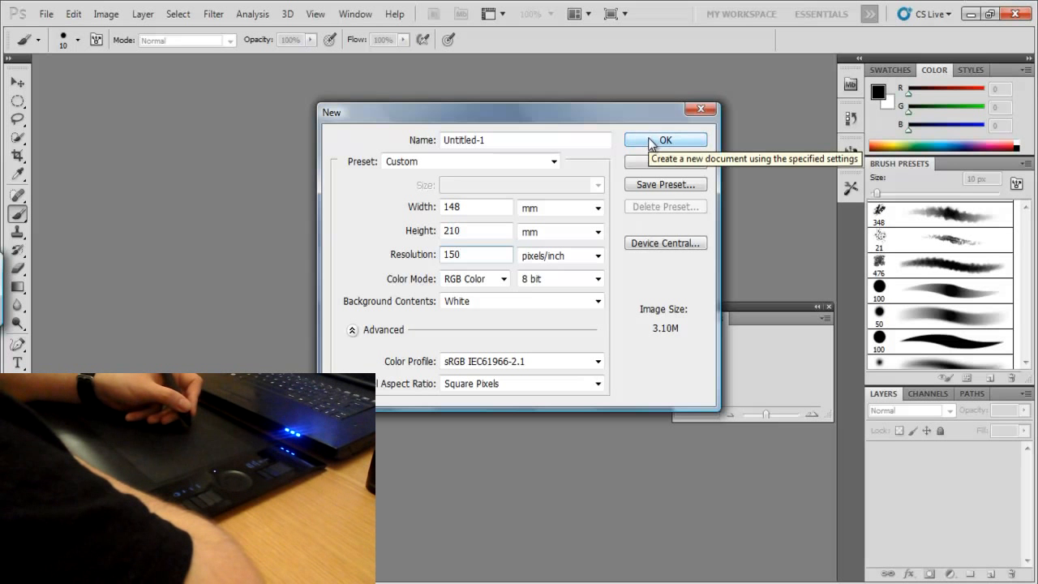
# Apply the International Paper preset at A5 size, 300 pixels/inch, and create the document
pyautogui.click(541, 162)
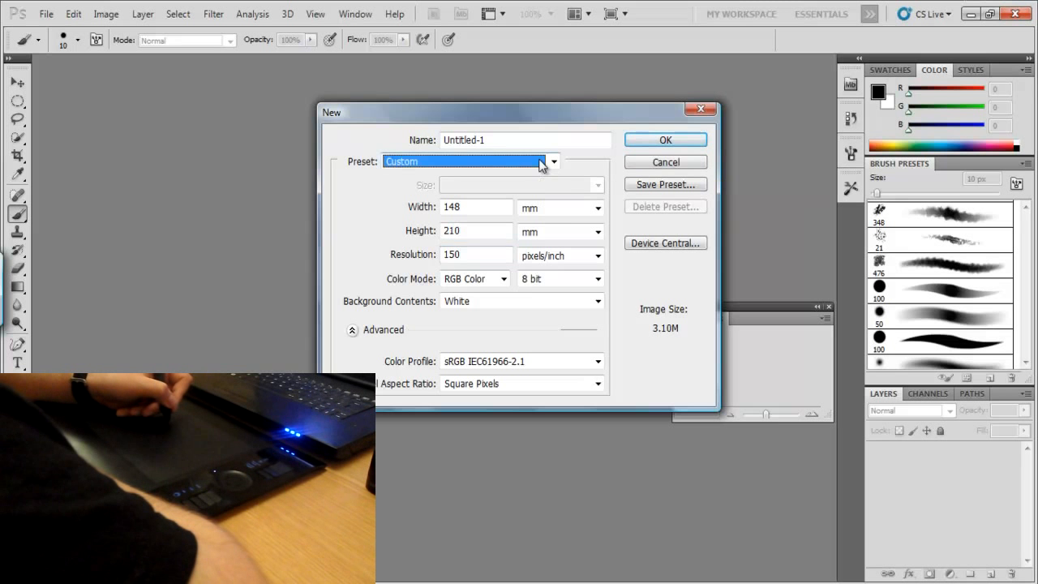
pyautogui.click(516, 234)
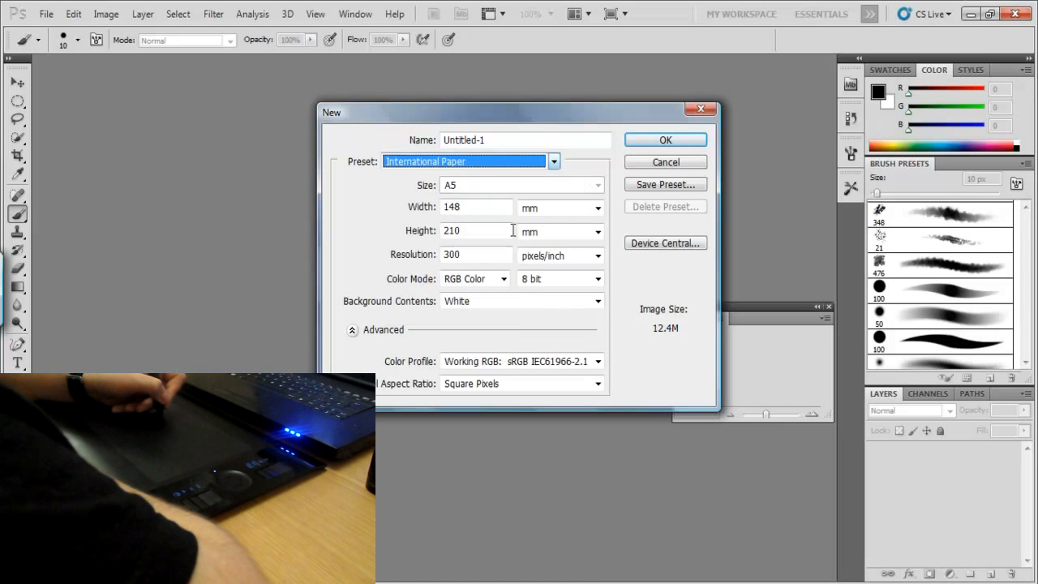
pyautogui.click(655, 141)
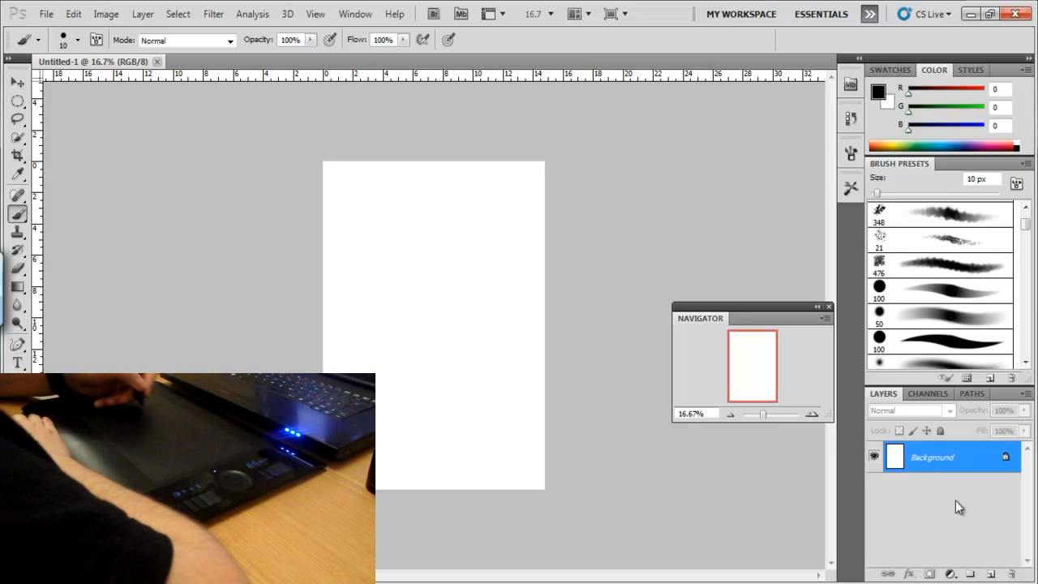
# Activate the Gradient tool and set the foreground color to orange (RGB 255, 122, 41)
pyautogui.click(18, 288)
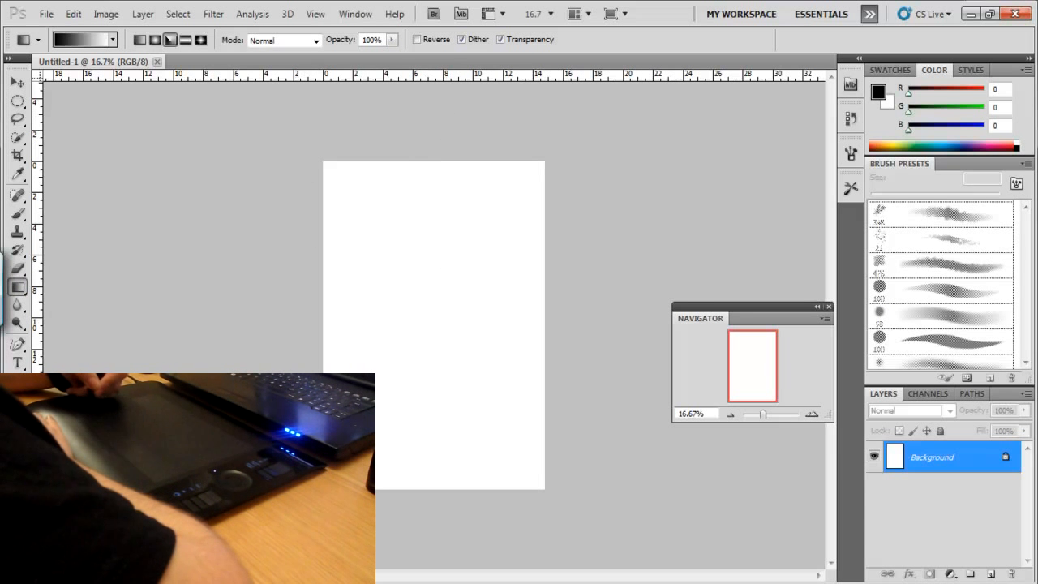
pyautogui.click(14, 504)
pyautogui.click(480, 351)
pyautogui.click(493, 363)
pyautogui.moveTo(423, 284)
pyautogui.mouseDown()
pyautogui.moveTo(473, 205)
pyautogui.moveTo(402, 153)
pyautogui.moveTo(440, 168)
pyautogui.mouseUp()
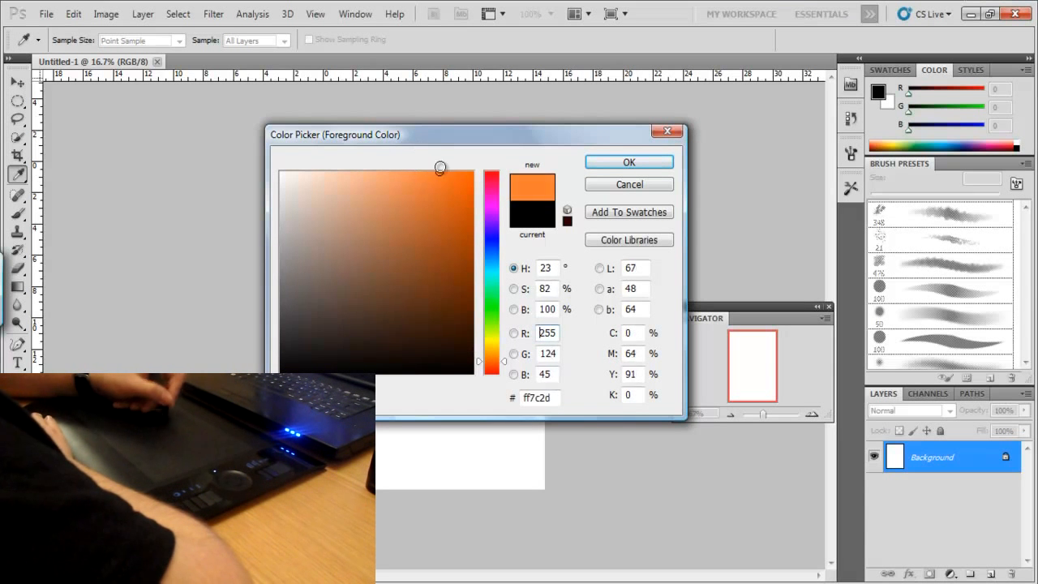
pyautogui.click(612, 163)
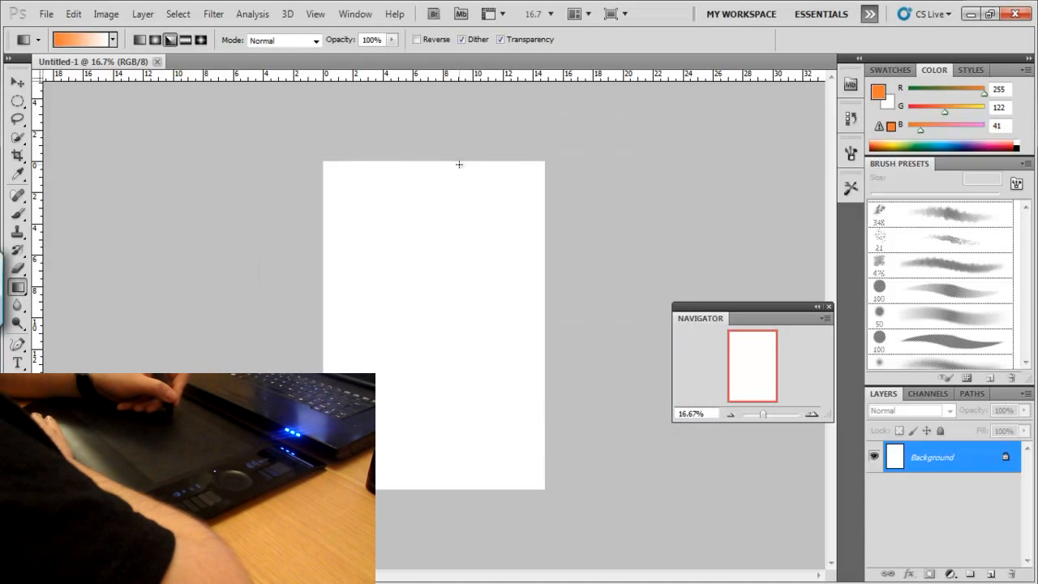
# Try an orange-to-white angle gradient running vertically through the middle of the page
pyautogui.moveTo(439, 128); pyautogui.dragTo(438, 519)
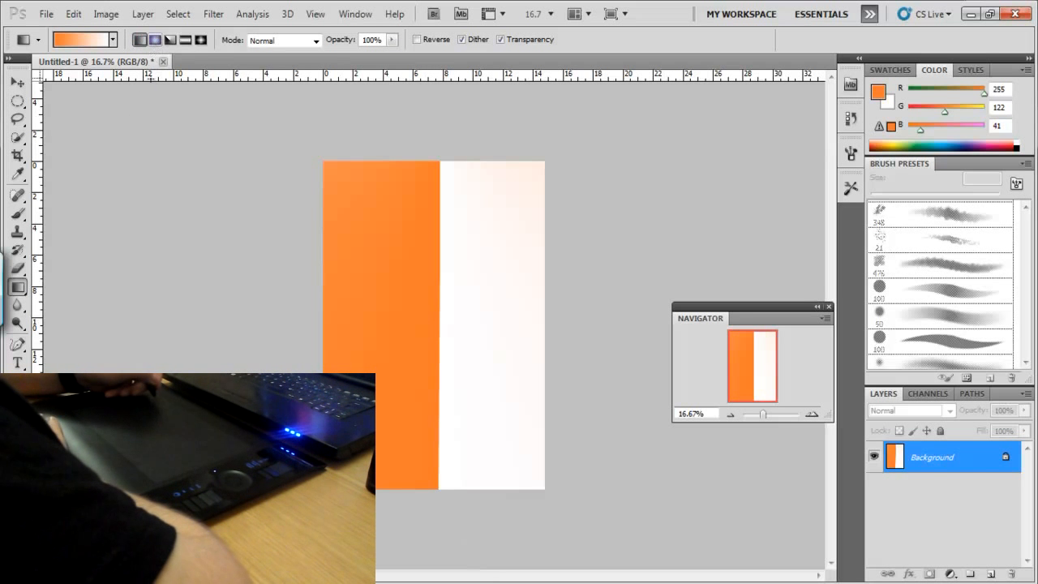
pyautogui.click(76, 15)
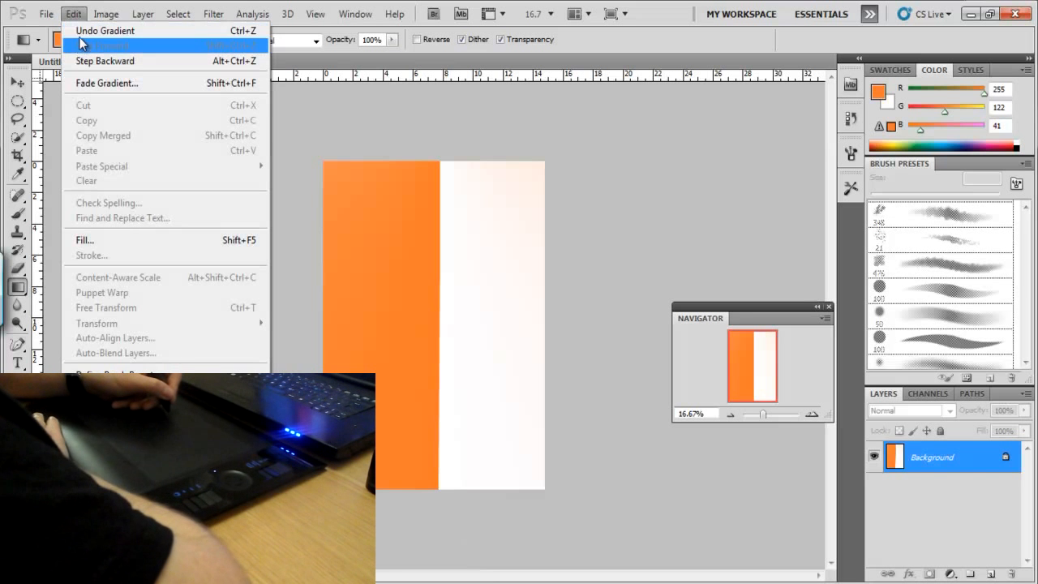
# Fill the background with a linear gradient running from orange at the page's top edge to near-white at its bottom edge
pyautogui.click(440, 112)
pyautogui.moveTo(441, 444); pyautogui.dragTo(430, 568)
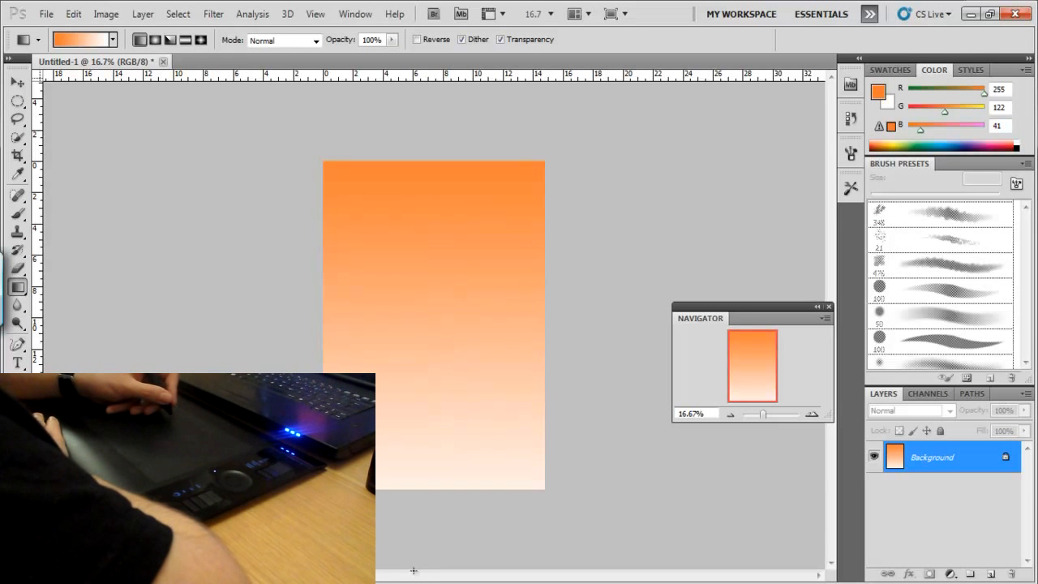
pyautogui.moveTo(457, 315); pyautogui.dragTo(424, 490)
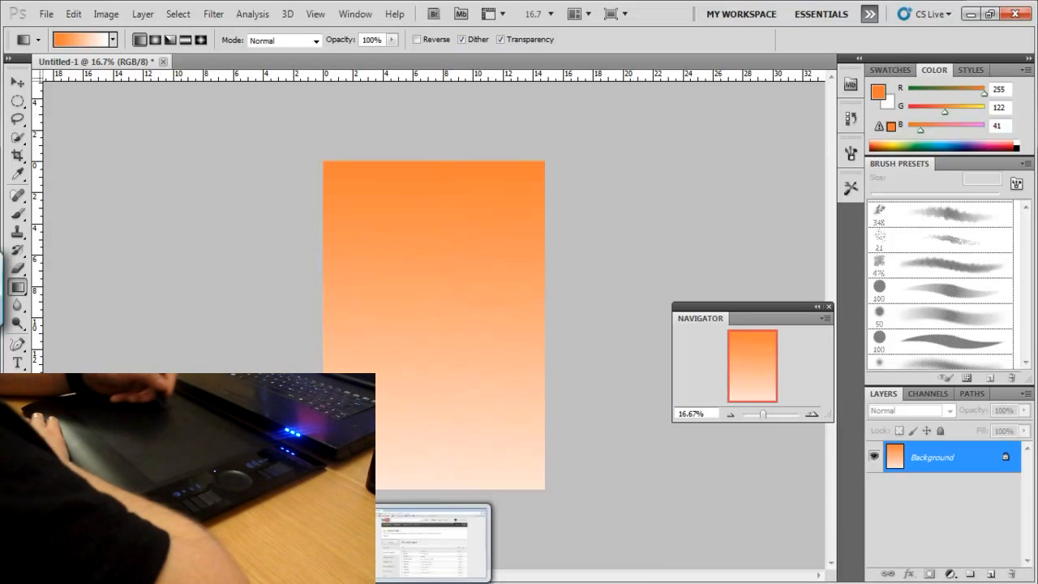
# Add a new layer above the background and choose the textured 150 px brush preset
pyautogui.click(990, 575)
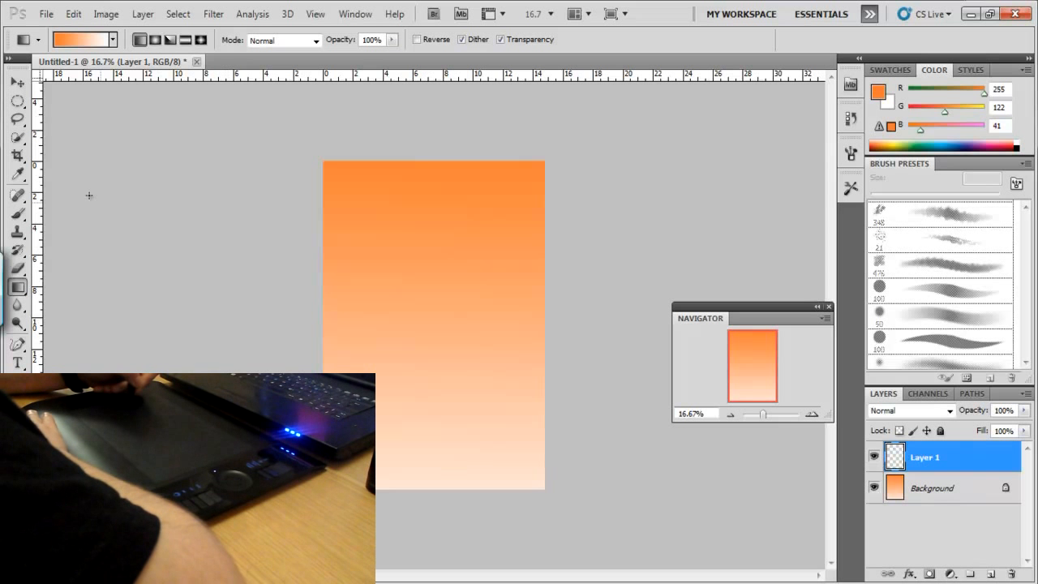
pyautogui.click(18, 215)
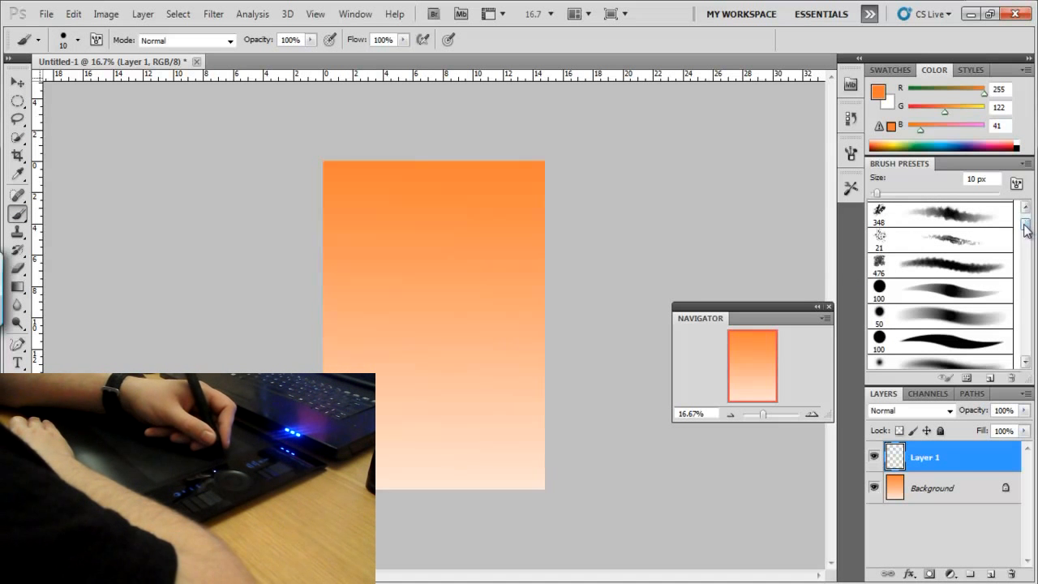
pyautogui.moveTo(1024, 221); pyautogui.dragTo(1025, 213)
pyautogui.click(942, 240)
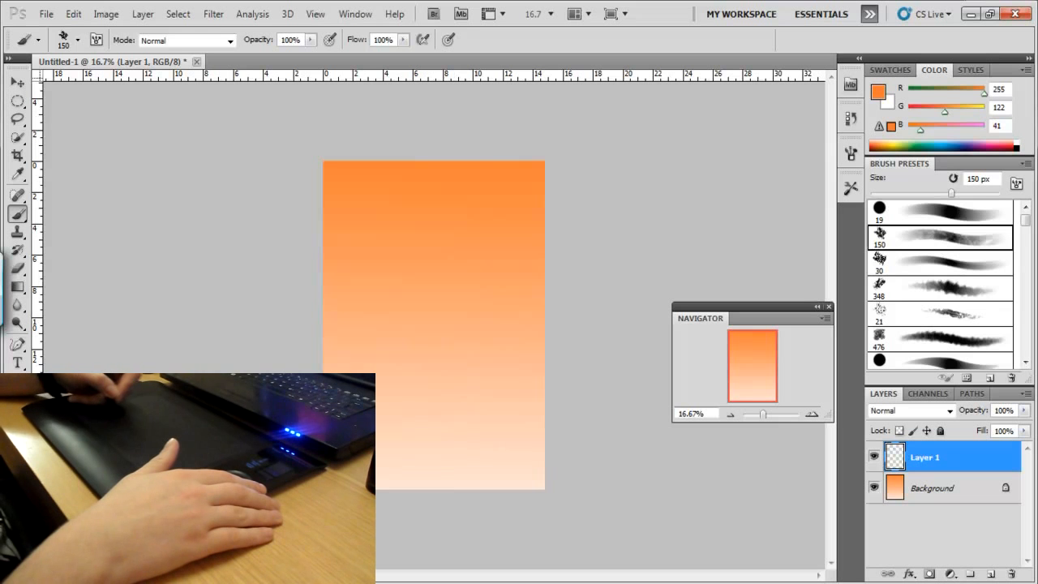
# Set the foreground color to dark blue (RGB 13, 64, 141) and return to the Brush tool
pyautogui.press('i')
pyautogui.click(14, 506)
pyautogui.moveTo(497, 285); pyautogui.dragTo(495, 252)
pyautogui.moveTo(445, 282); pyautogui.dragTo(455, 262)
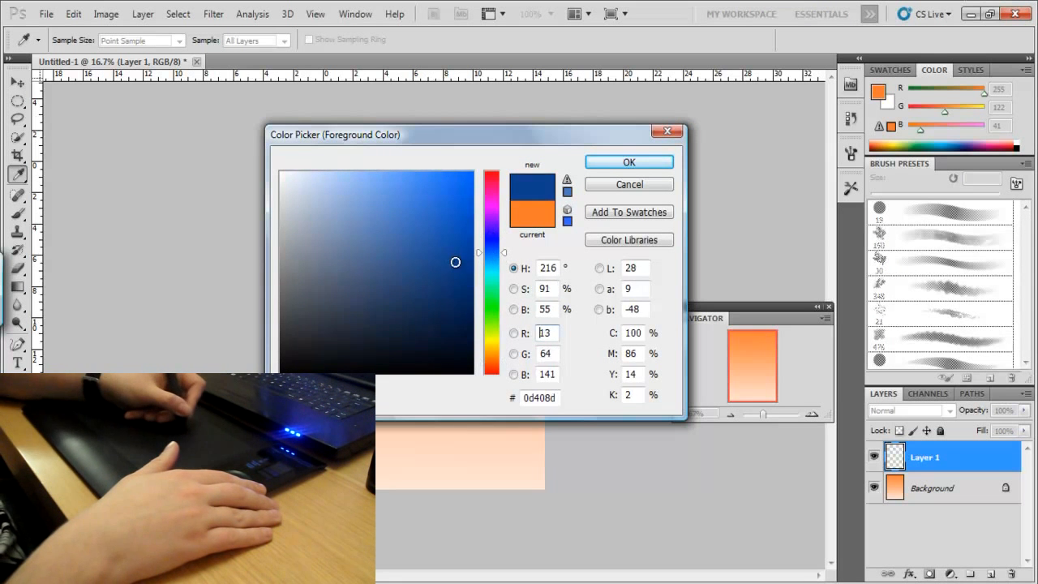
pyautogui.click(624, 165)
pyautogui.press('b')
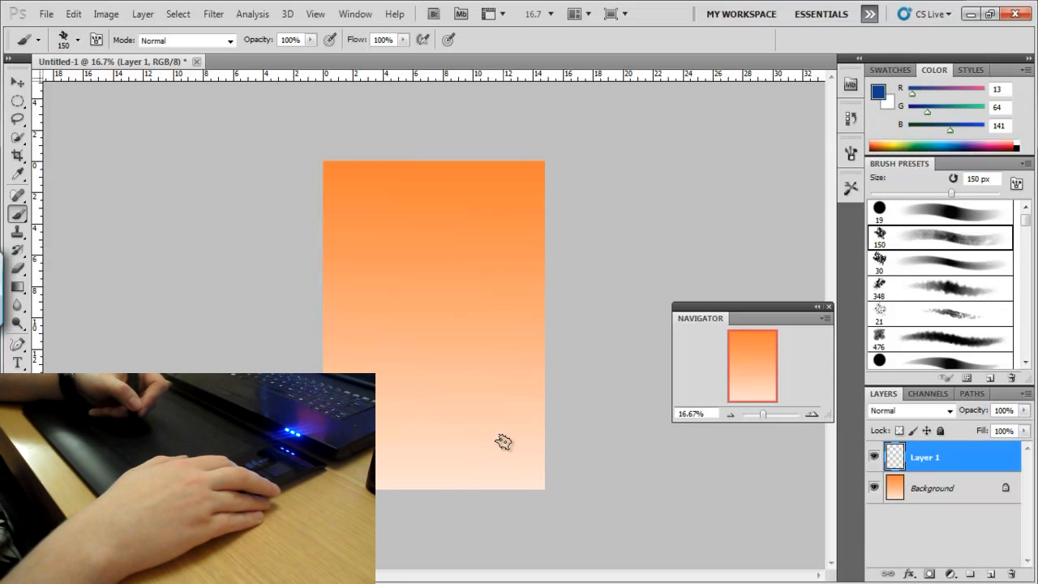
# Repeatedly enlarge and shrink the brush to try out different sizes, finishing at 100 px
pyautogui.press('[')
pyautogui.press('[')
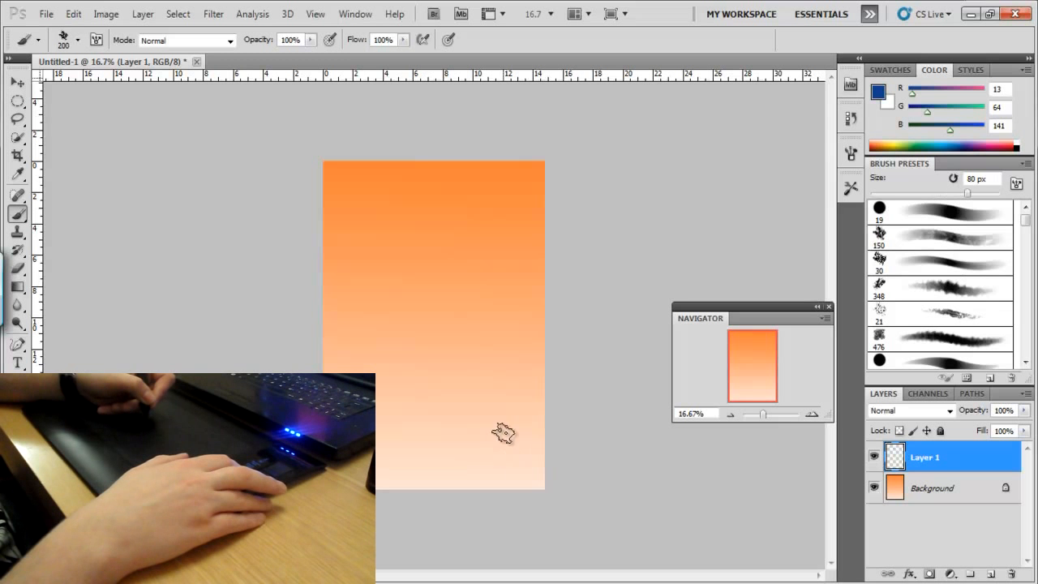
pyautogui.press(']')
pyautogui.press(']')
pyautogui.press(']')
pyautogui.press(']')
pyautogui.press(']')
pyautogui.press(']')
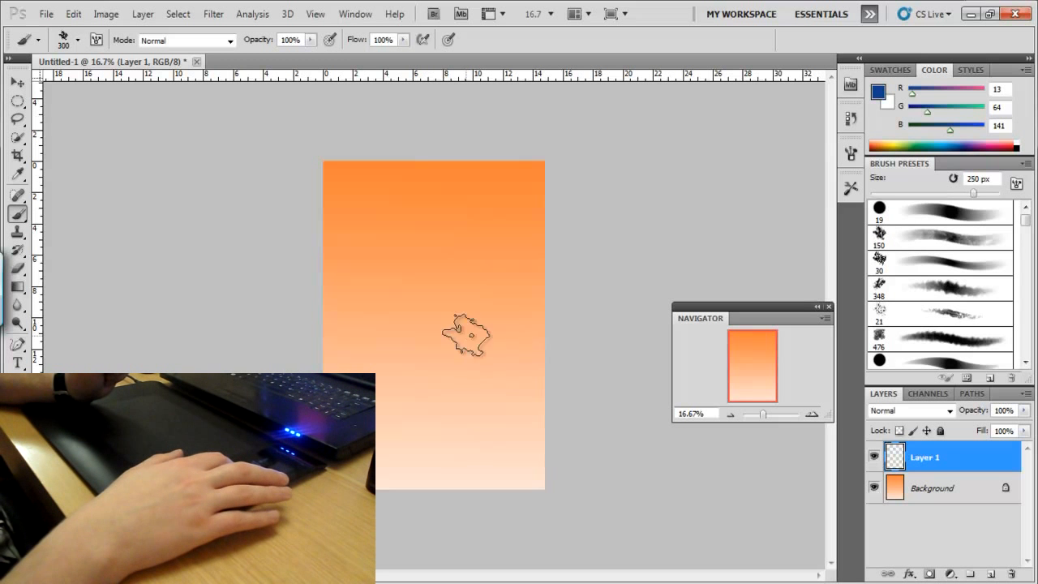
pyautogui.press('[')
pyautogui.press('[')
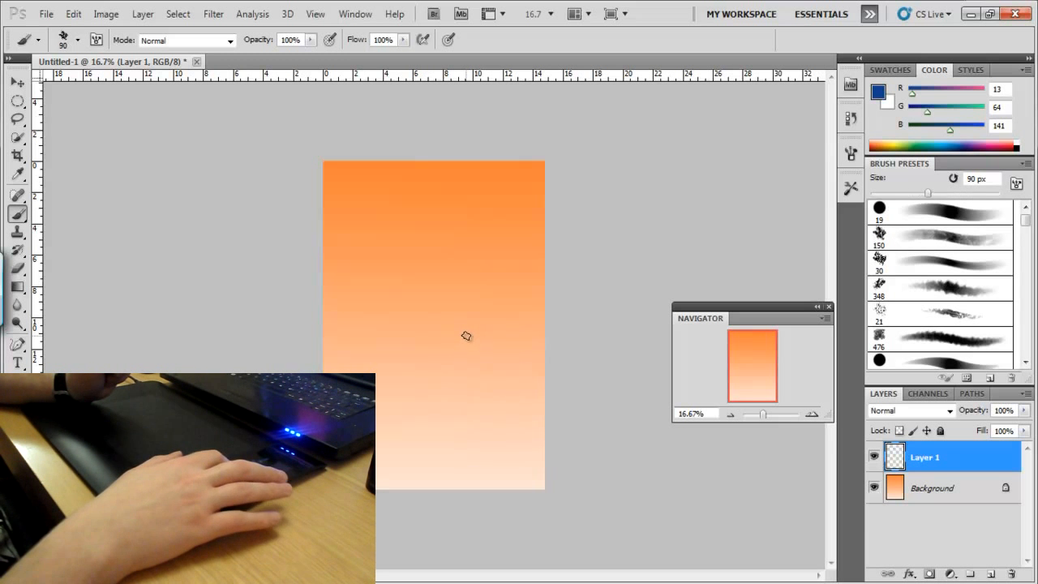
pyautogui.press(']')
pyautogui.press(']')
pyautogui.press(']')
pyautogui.press(']')
pyautogui.press(']')
pyautogui.press(']')
pyautogui.press(']')
pyautogui.press(']')
pyautogui.press(']')
pyautogui.press(']')
pyautogui.press(']')
pyautogui.press('[')
pyautogui.press('[')
pyautogui.press('[')
pyautogui.press('[')
pyautogui.press('[')
pyautogui.press('[')
pyautogui.press('[')
pyautogui.press('[')
pyautogui.press('[')
pyautogui.press('[')
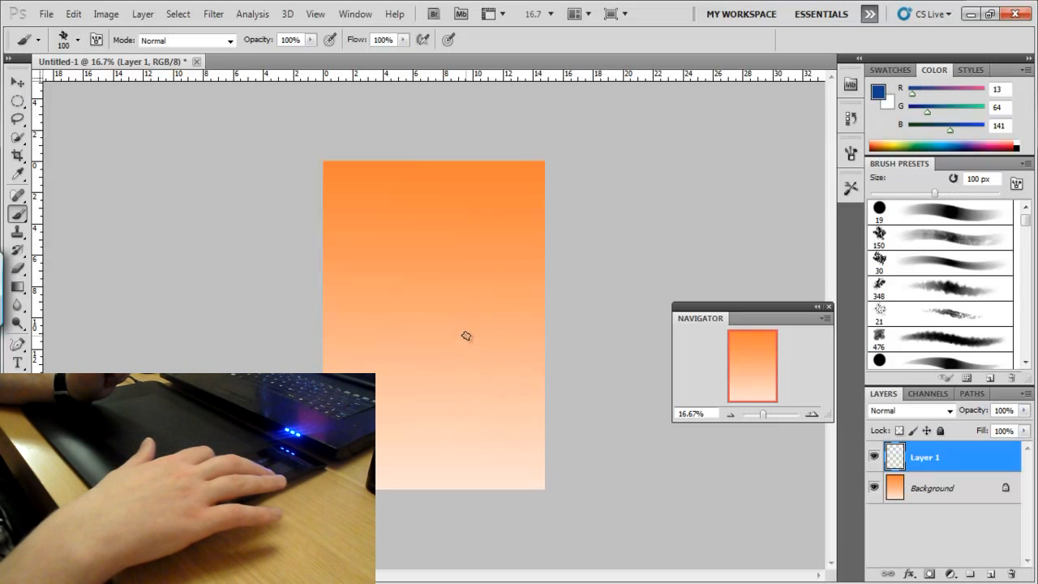
pyautogui.press(']')
pyautogui.press(']')
pyautogui.press(']')
pyautogui.press(']')
pyautogui.press(']')
pyautogui.press(']')
pyautogui.press(']')
pyautogui.press(']')
pyautogui.press(']')
pyautogui.press(']')
pyautogui.press(']')
pyautogui.press(']')
pyautogui.press(']')
pyautogui.press(']')
pyautogui.press(']')
pyautogui.press(']')
pyautogui.press(']')
pyautogui.press(']')
pyautogui.press(']')
pyautogui.press(']')
pyautogui.press('[')
pyautogui.press('[')
pyautogui.press('[')
pyautogui.press('[')
pyautogui.press('[')
pyautogui.press('[')
pyautogui.press('[')
pyautogui.press('[')
pyautogui.press('[')
pyautogui.press('[')
pyautogui.press('[')
pyautogui.press('[')
pyautogui.press('[')
pyautogui.press('[')
pyautogui.press('[')
pyautogui.press('[')
pyautogui.press('[')
pyautogui.press('[')
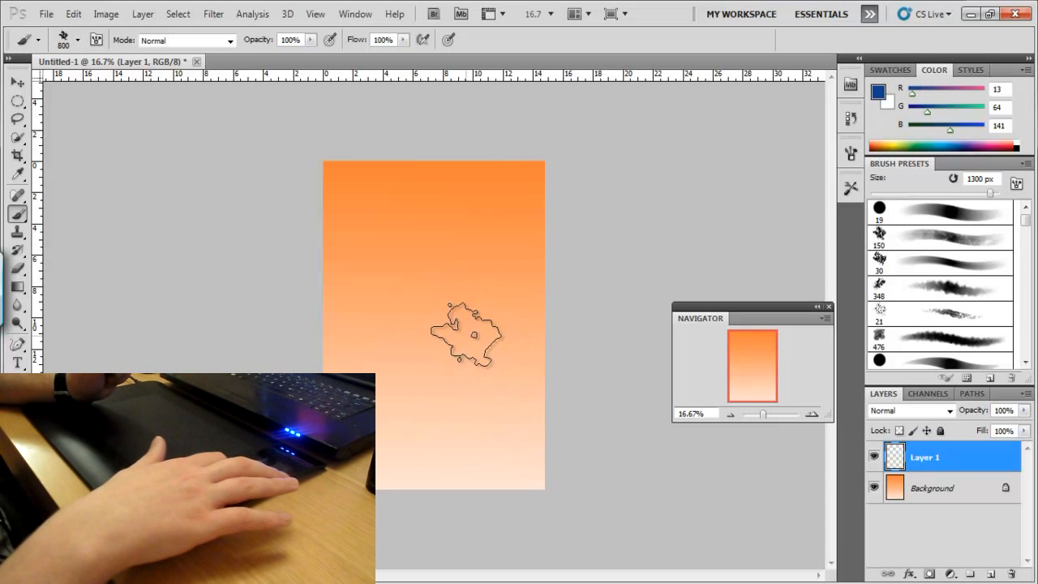
pyautogui.press('[')
pyautogui.press('[')
pyautogui.press('[')
pyautogui.press('[')
pyautogui.press('[')
pyautogui.press(']')
pyautogui.press(']')
pyautogui.press(']')
pyautogui.press(']')
pyautogui.press(']')
pyautogui.press(']')
pyautogui.press(']')
pyautogui.press(']')
pyautogui.press(']')
pyautogui.press(']')
pyautogui.press(']')
pyautogui.press(']')
pyautogui.press(']')
pyautogui.press(']')
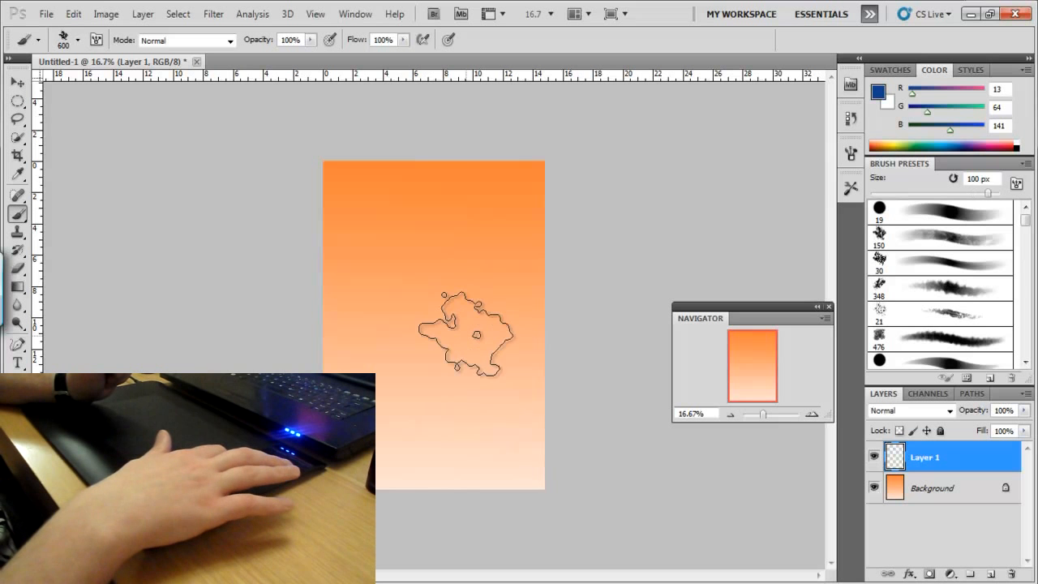
pyautogui.press('[')
pyautogui.press('[')
pyautogui.press('[')
pyautogui.press('[')
pyautogui.press('[')
pyautogui.press('[')
pyautogui.press('[')
pyautogui.press('[')
pyautogui.press('[')
pyautogui.press('[')
pyautogui.press('[')
pyautogui.press('[')
pyautogui.press('[')
pyautogui.press('[')
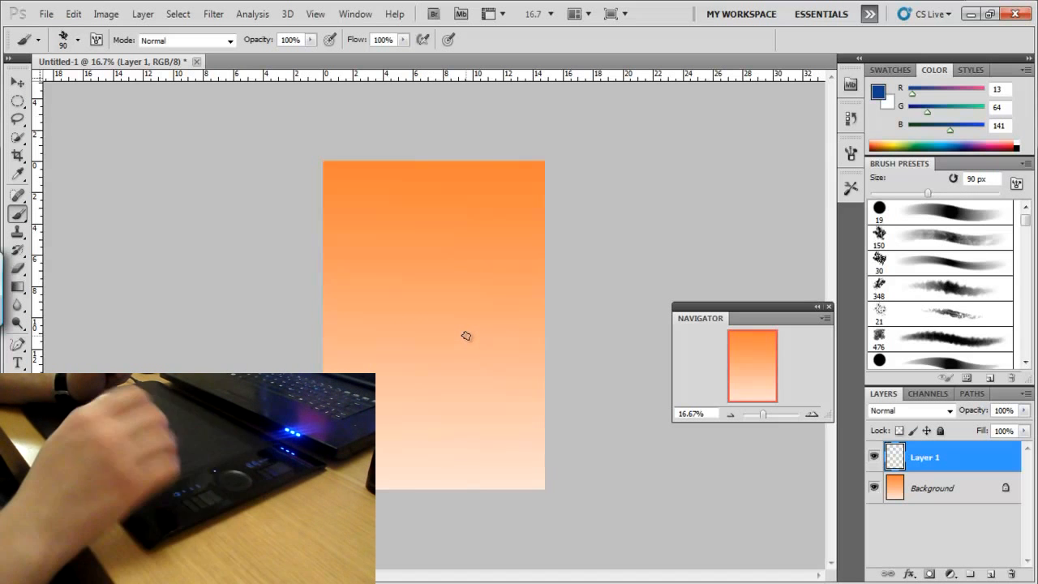
pyautogui.press(']')
pyautogui.press(']')
pyautogui.press(']')
pyautogui.press(']')
pyautogui.press(']')
pyautogui.press(']')
pyautogui.press(']')
pyautogui.press(']')
pyautogui.press(']')
pyautogui.press(']')
pyautogui.press(']')
pyautogui.press(']')
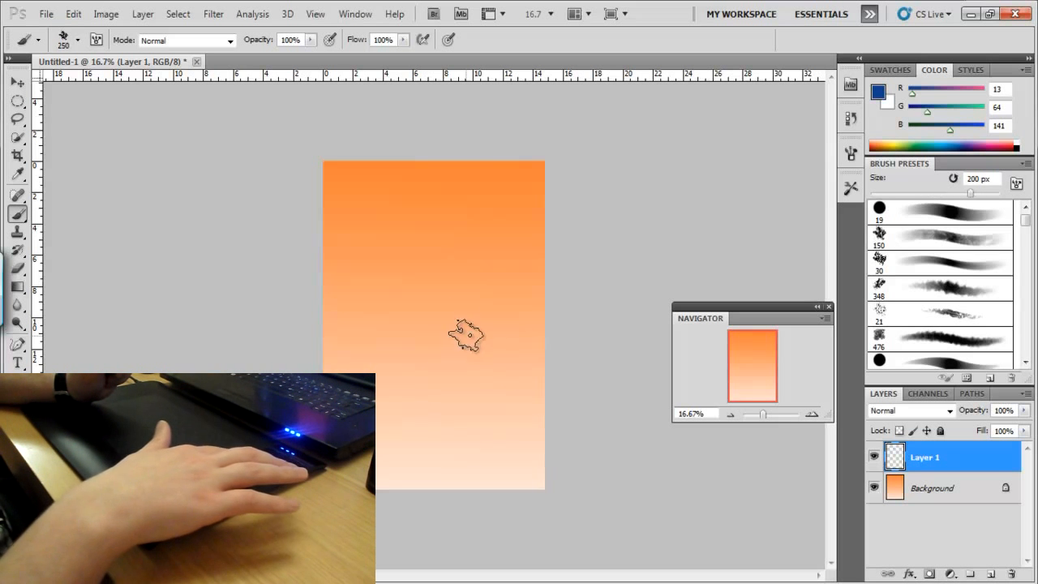
pyautogui.press('[')
pyautogui.press('[')
pyautogui.press('[')
pyautogui.press('[')
pyautogui.press('[')
pyautogui.press('[')
pyautogui.press('[')
pyautogui.press('[')
pyautogui.press('[')
pyautogui.press('[')
pyautogui.press('[')
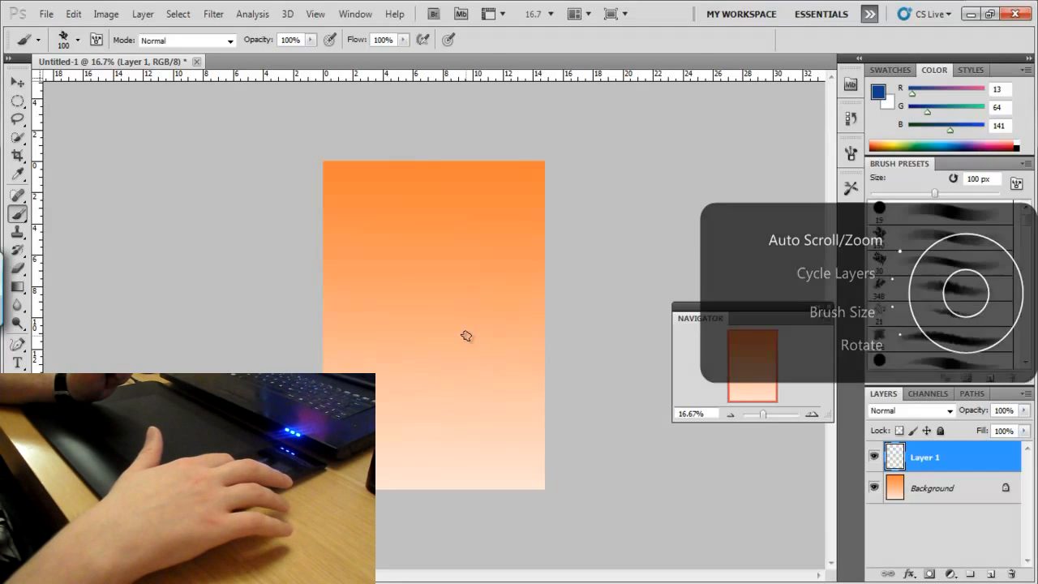
# Restore the brush to its original size by reselecting the textured 150 px preset
pyautogui.scroll(4, 473, 331)
pyautogui.scroll(-2, 473, 329)
pyautogui.press('alt')
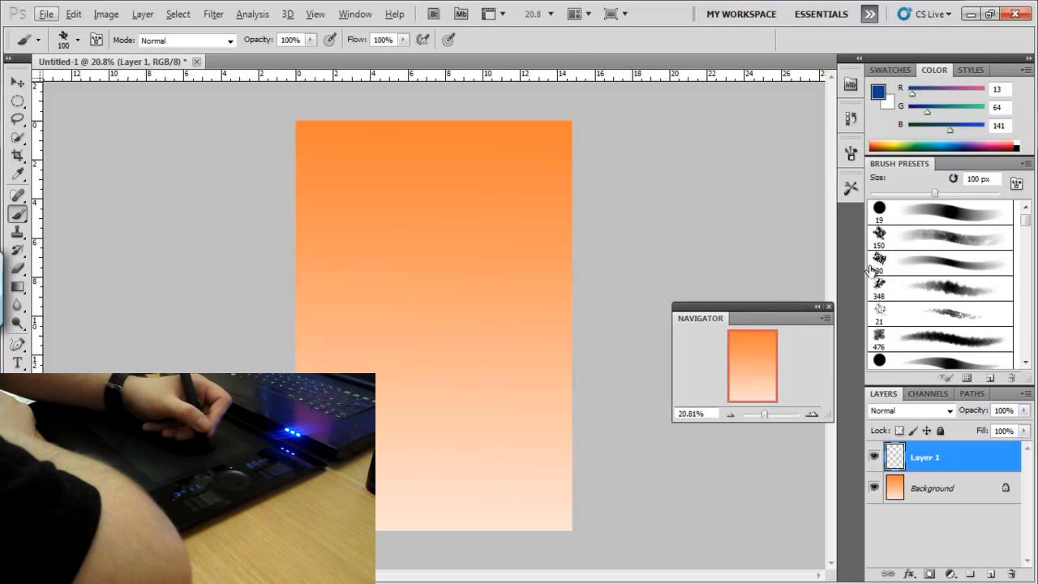
pyautogui.click(901, 245)
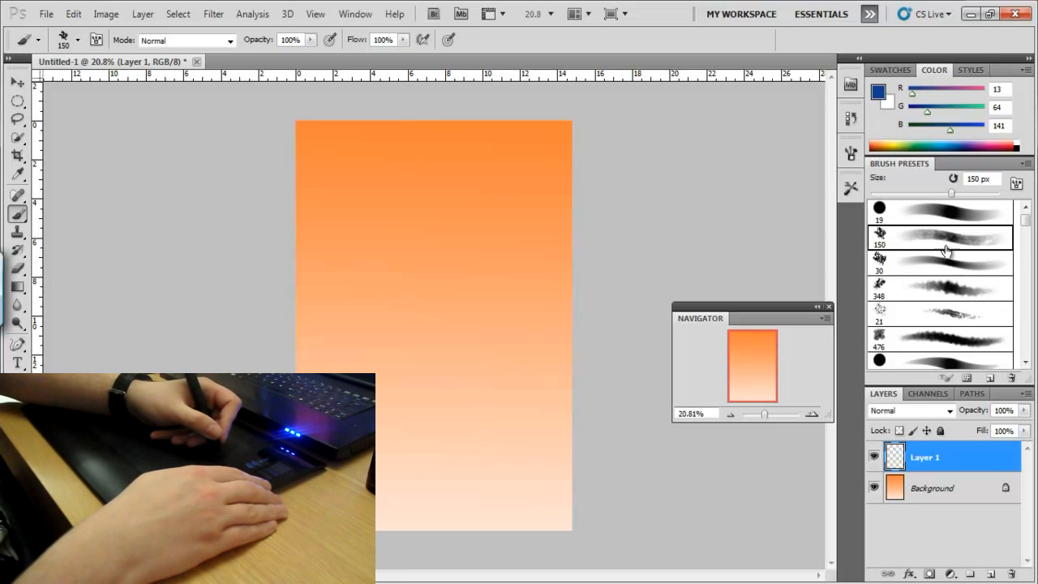
# Review the brush tip settings of the textured 150 px brush
pyautogui.moveTo(1027, 226)
pyautogui.mouseDown()
pyautogui.moveTo(1023, 320)
pyautogui.moveTo(1025, 218)
pyautogui.mouseUp()
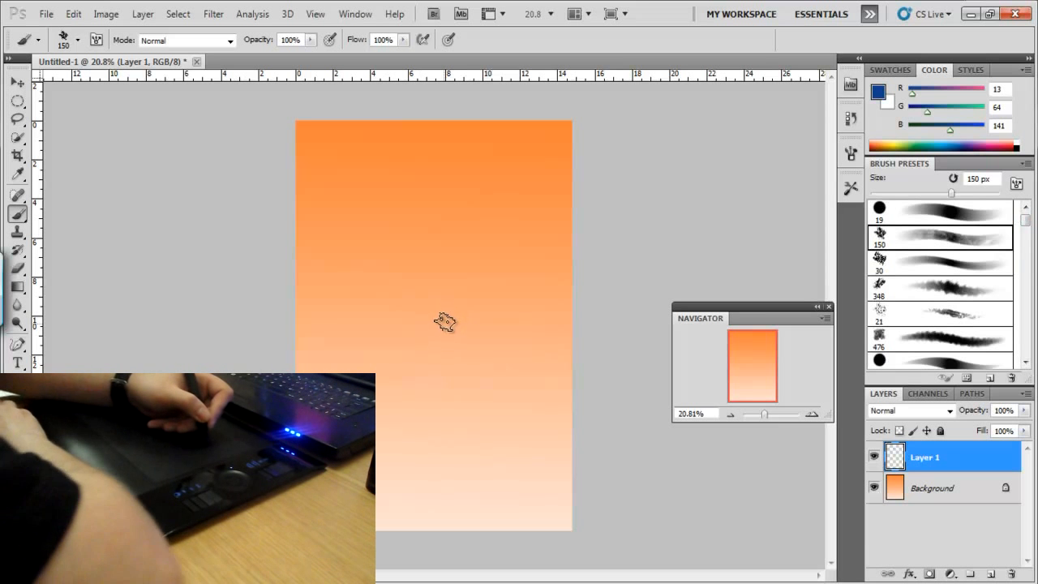
pyautogui.click(850, 158)
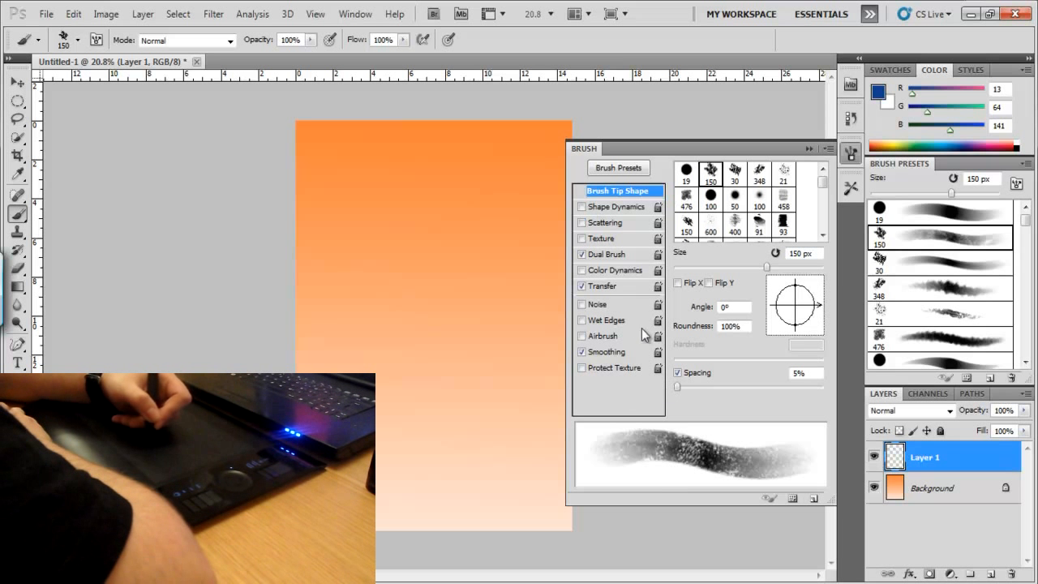
pyautogui.click(851, 157)
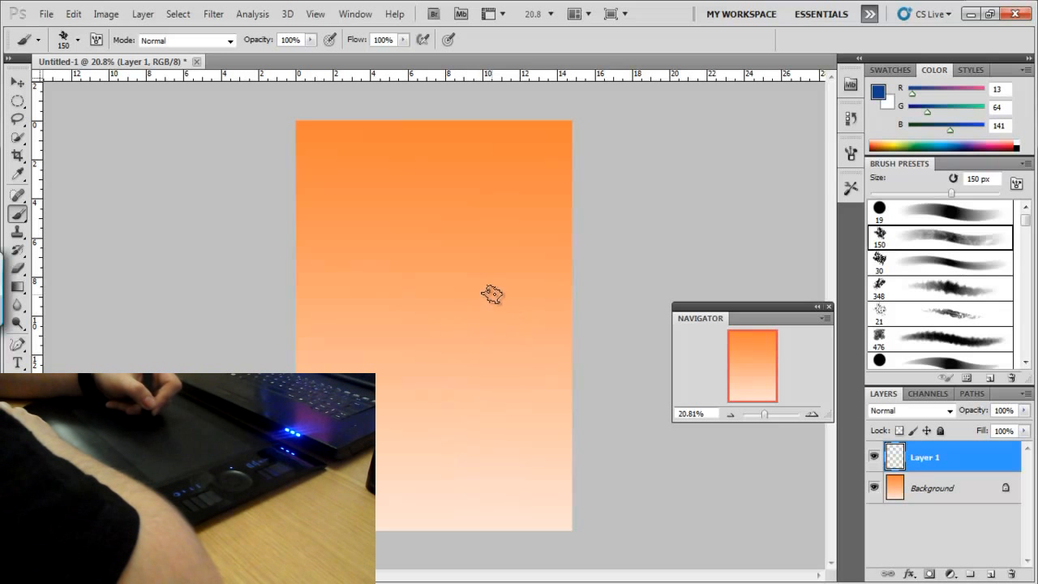
# Paint dark blue test strokes diagonally across the middle of the canvas, varying from faint texture to solid coverage
pyautogui.moveTo(492, 293)
pyautogui.mouseDown()
pyautogui.moveTo(467, 333)
pyautogui.moveTo(483, 291)
pyautogui.moveTo(456, 324)
pyautogui.moveTo(476, 283)
pyautogui.moveTo(433, 340)
pyautogui.mouseUp()
pyautogui.moveTo(468, 262); pyautogui.dragTo(418, 341)
pyautogui.moveTo(458, 261)
pyautogui.mouseDown()
pyautogui.moveTo(424, 332)
pyautogui.moveTo(458, 259)
pyautogui.moveTo(398, 345)
pyautogui.mouseUp()
pyautogui.moveTo(462, 247)
pyautogui.mouseDown()
pyautogui.moveTo(390, 336)
pyautogui.moveTo(438, 246)
pyautogui.moveTo(378, 327)
pyautogui.mouseUp()
pyautogui.moveTo(424, 248); pyautogui.dragTo(390, 284)
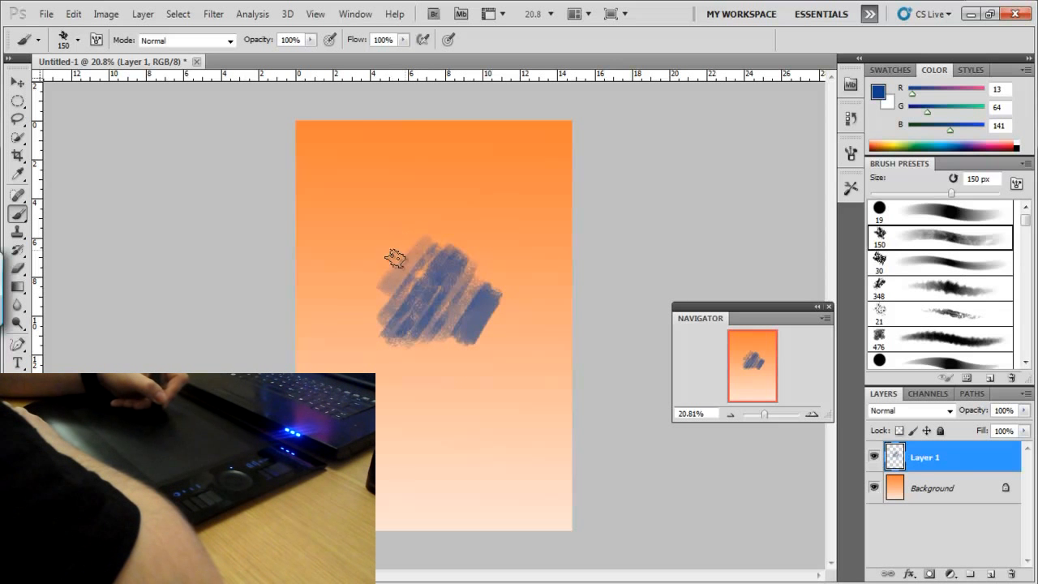
pyautogui.moveTo(412, 225)
pyautogui.mouseDown()
pyautogui.moveTo(387, 239)
pyautogui.moveTo(379, 258)
pyautogui.mouseUp()
pyautogui.moveTo(497, 309)
pyautogui.mouseDown()
pyautogui.moveTo(489, 356)
pyautogui.moveTo(508, 346)
pyautogui.moveTo(531, 372)
pyautogui.mouseUp()
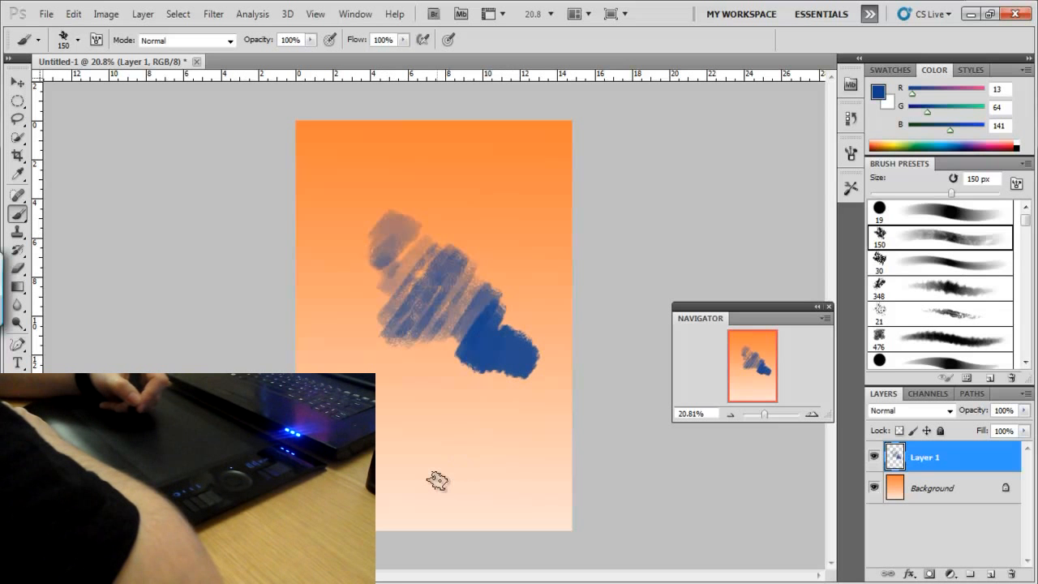
# Paint a lighter patch below the test strokes and blend it into the dark blue by repeatedly sampling and painting neighbouring tones
pyautogui.moveTo(461, 389)
pyautogui.mouseDown()
pyautogui.moveTo(427, 422)
pyautogui.moveTo(457, 365)
pyautogui.moveTo(407, 401)
pyautogui.moveTo(440, 349)
pyautogui.moveTo(400, 378)
pyautogui.moveTo(426, 337)
pyautogui.moveTo(412, 379)
pyautogui.mouseUp()
pyautogui.keyDown('alt'); pyautogui.click(451, 389); pyautogui.keyUp('alt')
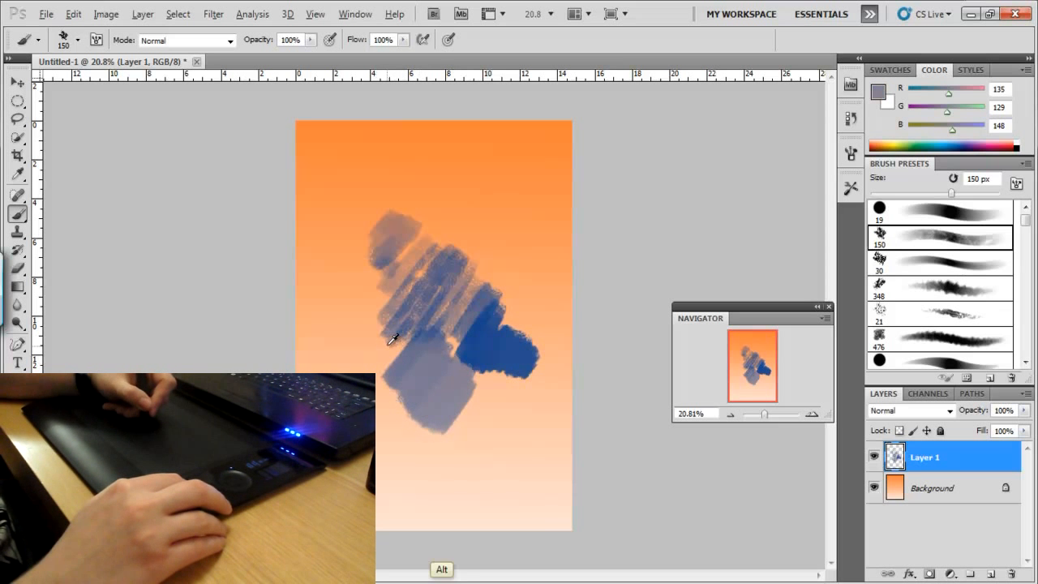
pyautogui.keyDown('alt'); pyautogui.click(486, 338); pyautogui.keyUp('alt')
pyautogui.keyDown('alt'); pyautogui.click(474, 365); pyautogui.keyUp('alt')
pyautogui.moveTo(474, 365)
pyautogui.mouseDown()
pyautogui.moveTo(442, 383)
pyautogui.moveTo(459, 349)
pyautogui.moveTo(448, 348)
pyautogui.moveTo(416, 392)
pyautogui.mouseUp()
pyautogui.keyDown('alt'); pyautogui.click(441, 395); pyautogui.keyUp('alt')
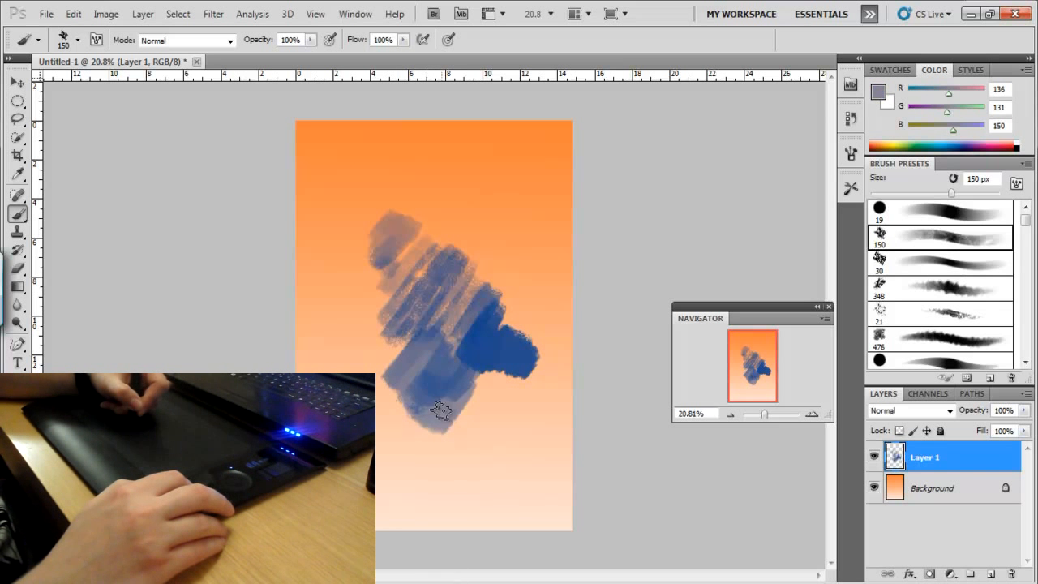
pyautogui.keyDown('alt'); pyautogui.click(444, 360); pyautogui.keyUp('alt')
pyautogui.moveTo(424, 387)
pyautogui.mouseDown()
pyautogui.moveTo(448, 371)
pyautogui.moveTo(450, 396)
pyautogui.mouseUp()
pyautogui.keyDown('alt'); pyautogui.click(451, 399); pyautogui.keyUp('alt')
pyautogui.keyDown('alt'); pyautogui.click(491, 343); pyautogui.keyUp('alt')
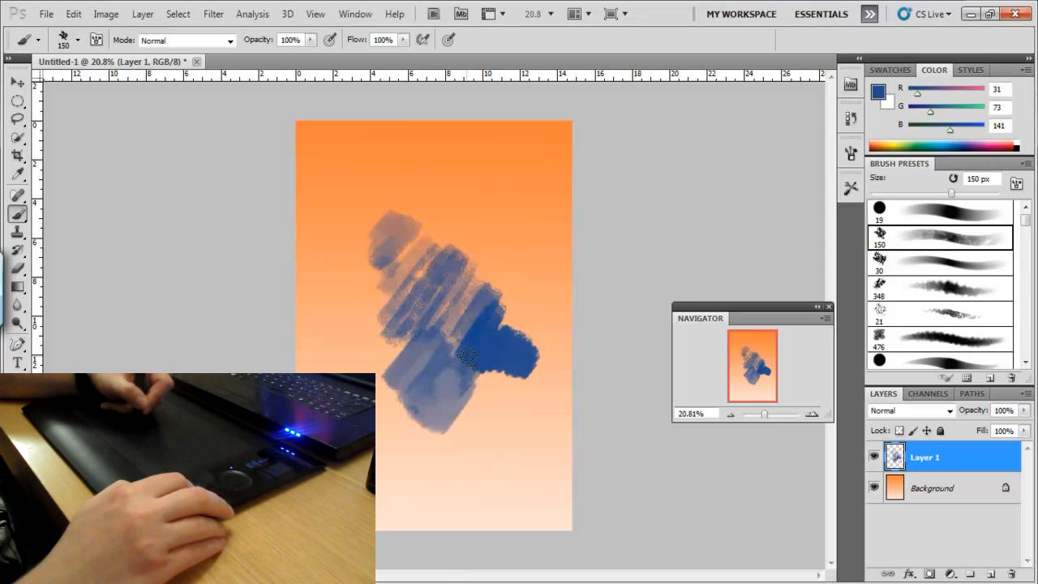
pyautogui.moveTo(468, 357); pyautogui.dragTo(443, 391)
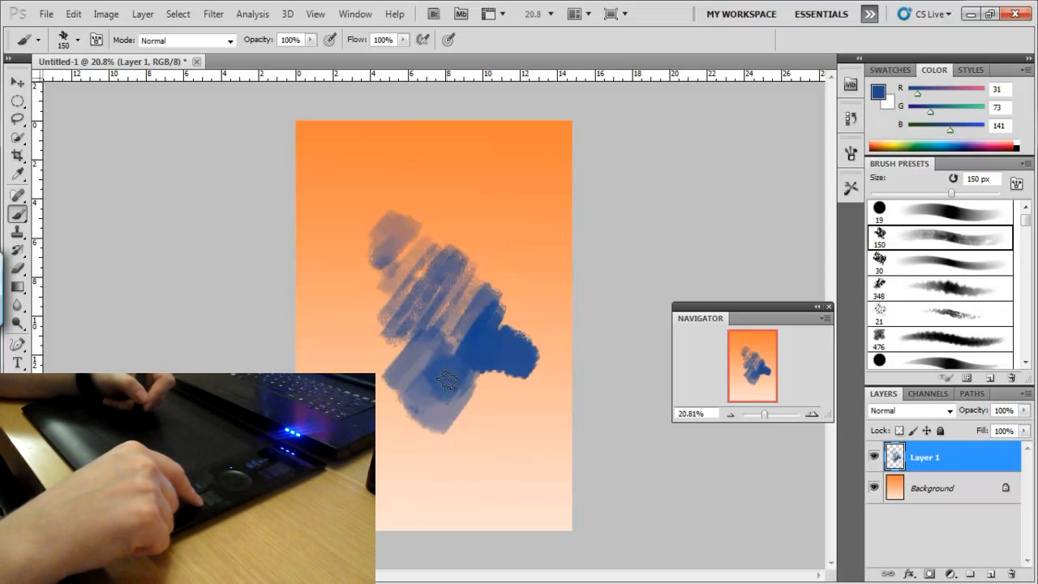
# Smooth the transition in the test patch with further sampled in-between blues, finishing with RGB 86, 100, 142 as the foreground color
pyautogui.keyDown('alt'); pyautogui.click(462, 370); pyautogui.keyUp('alt')
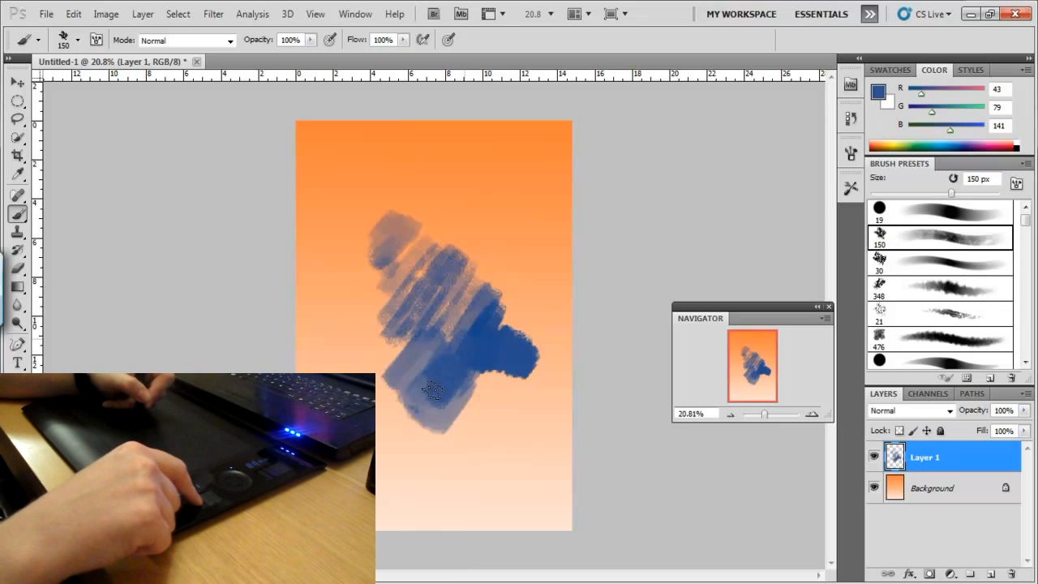
pyautogui.keyDown('alt'); pyautogui.click(436, 336); pyautogui.keyUp('alt')
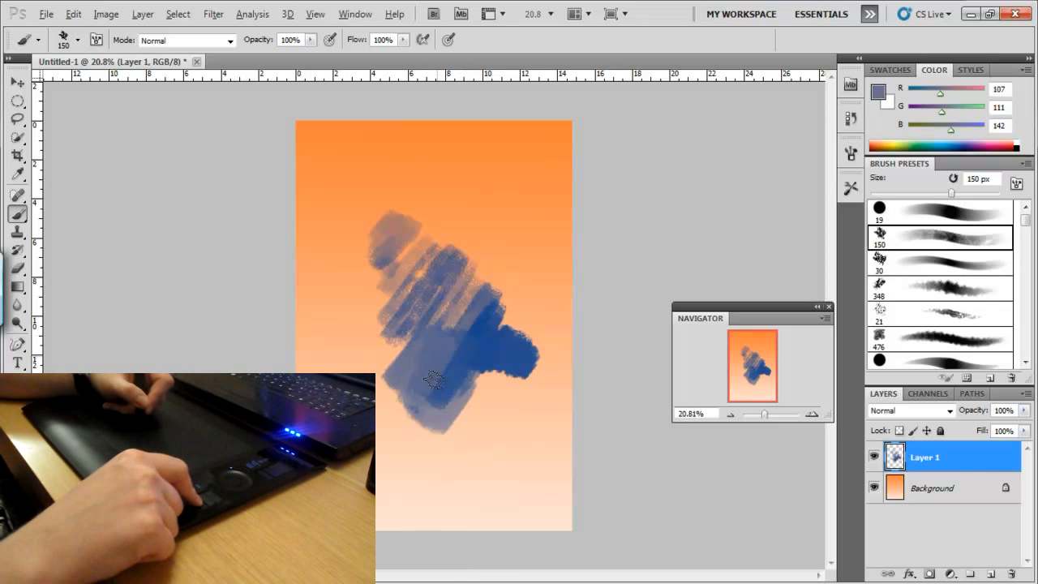
pyautogui.keyDown('alt'); pyautogui.click(472, 362); pyautogui.keyUp('alt')
pyautogui.keyDown('alt'); pyautogui.click(438, 373); pyautogui.keyUp('alt')
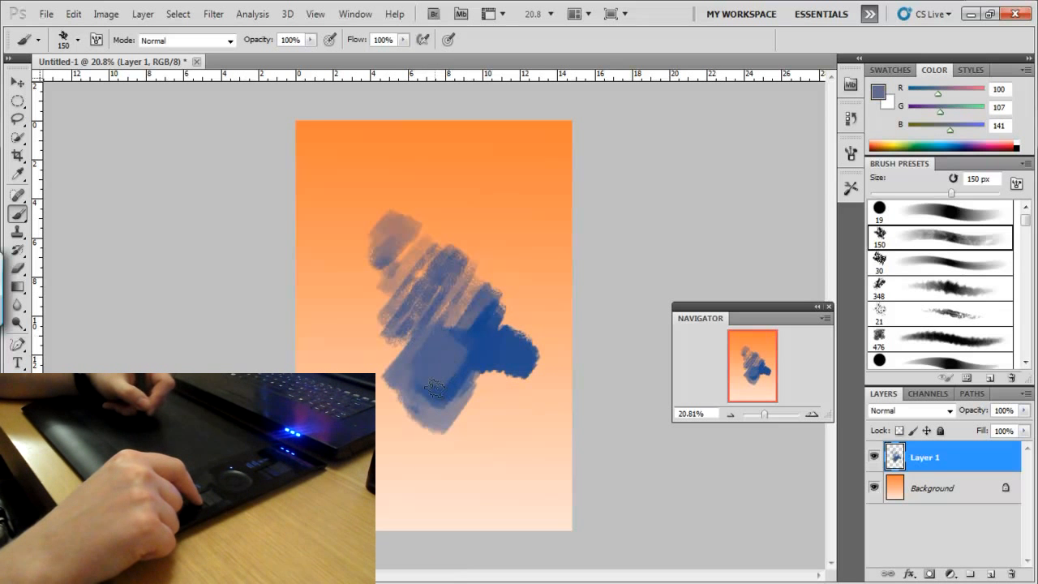
pyautogui.keyDown('alt'); pyautogui.click(477, 342); pyautogui.keyUp('alt')
pyautogui.keyDown('alt'); pyautogui.click(417, 351); pyautogui.keyUp('alt')
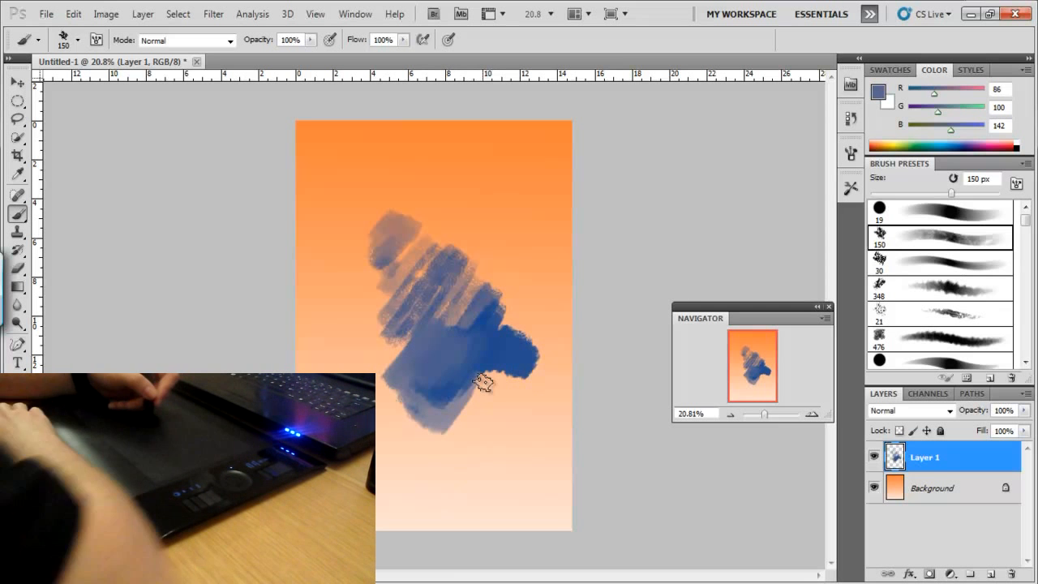
# Delete the layer with the test strokes and add a new empty layer above the background
pyautogui.click(1011, 574)
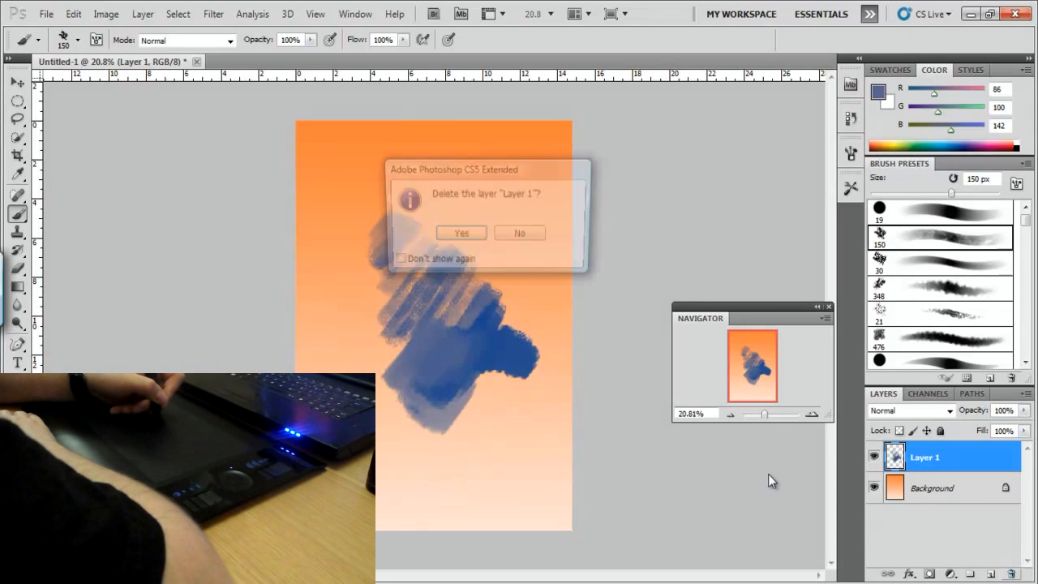
pyautogui.click(458, 237)
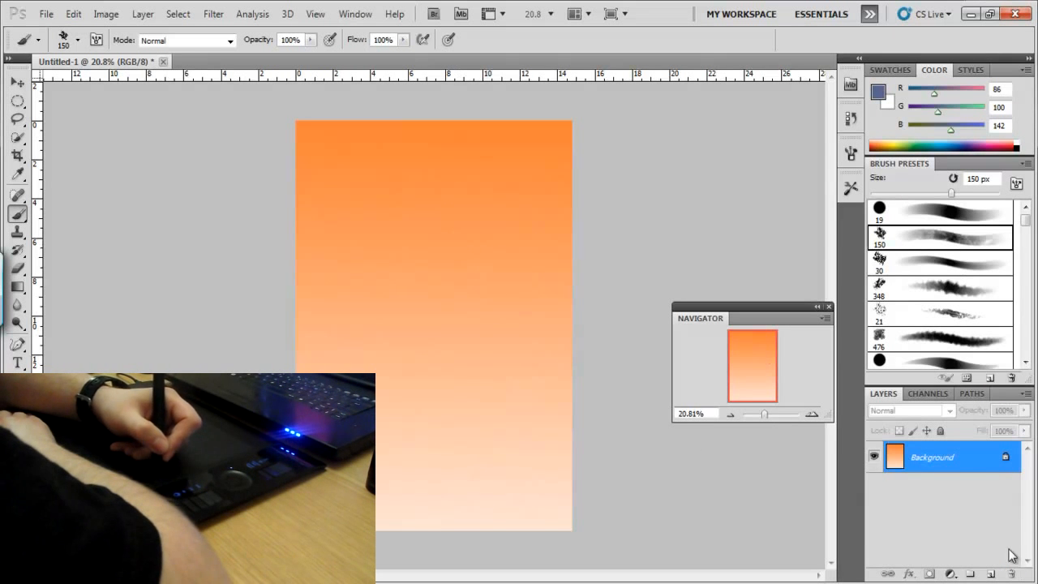
pyautogui.click(991, 574)
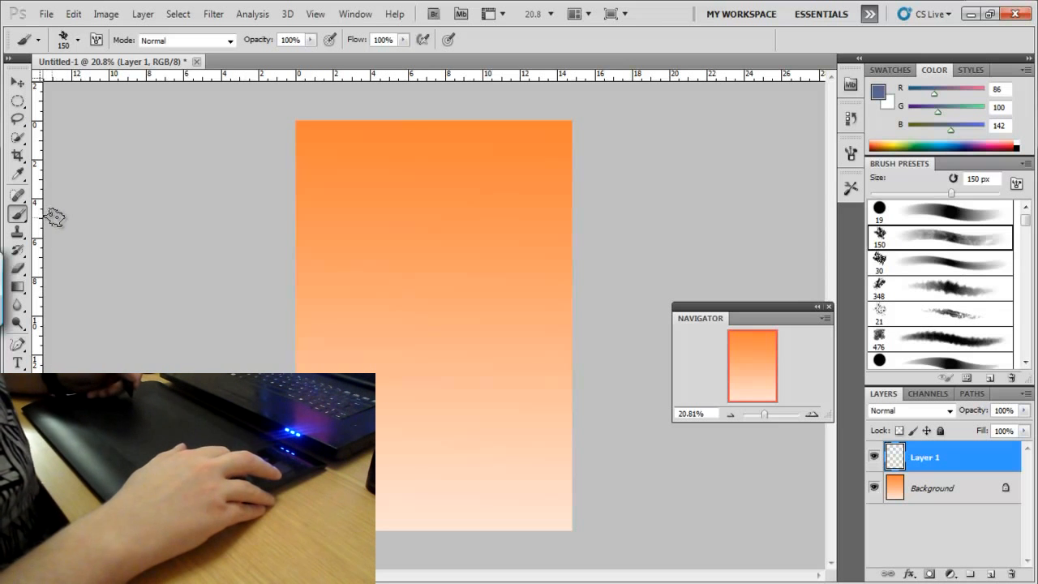
# With the round 19 px brush preset, sketch a round head about 4.5 cm wide with slanted angry eyes in the canvas's upper half
pyautogui.scroll(1, 384, 302)
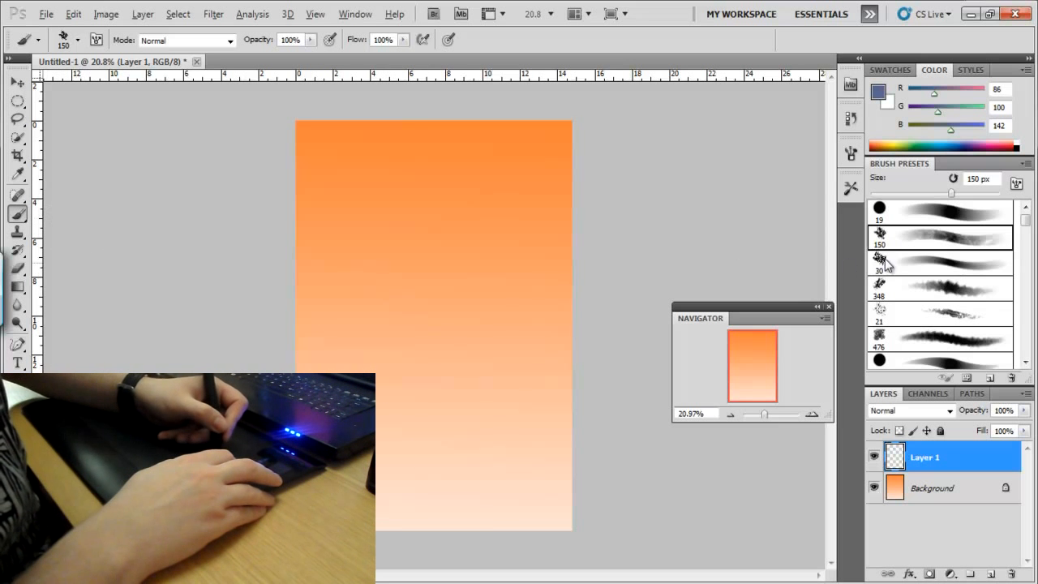
pyautogui.click(1008, 209)
pyautogui.scroll(1, 388, 333)
pyautogui.scroll(3, 373, 333)
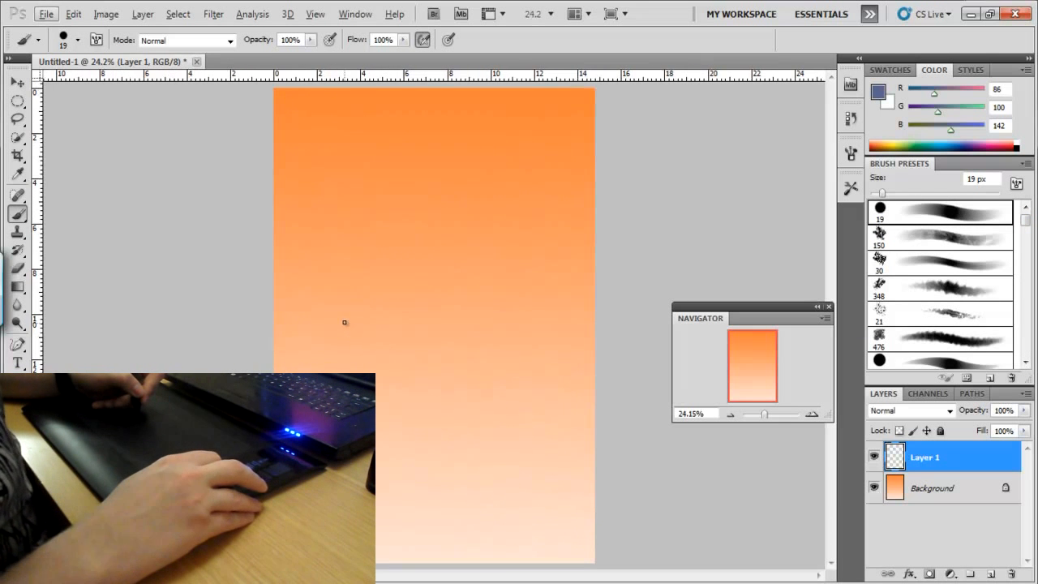
pyautogui.scroll(1, 344, 323)
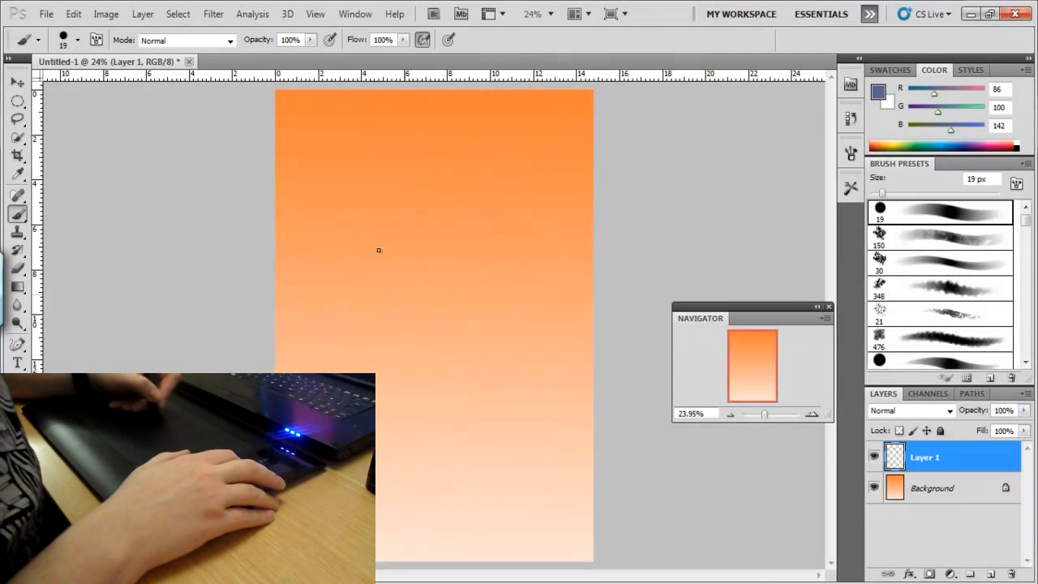
pyautogui.moveTo(452, 201)
pyautogui.mouseDown()
pyautogui.moveTo(401, 267)
pyautogui.moveTo(459, 209)
pyautogui.moveTo(431, 208)
pyautogui.mouseUp()
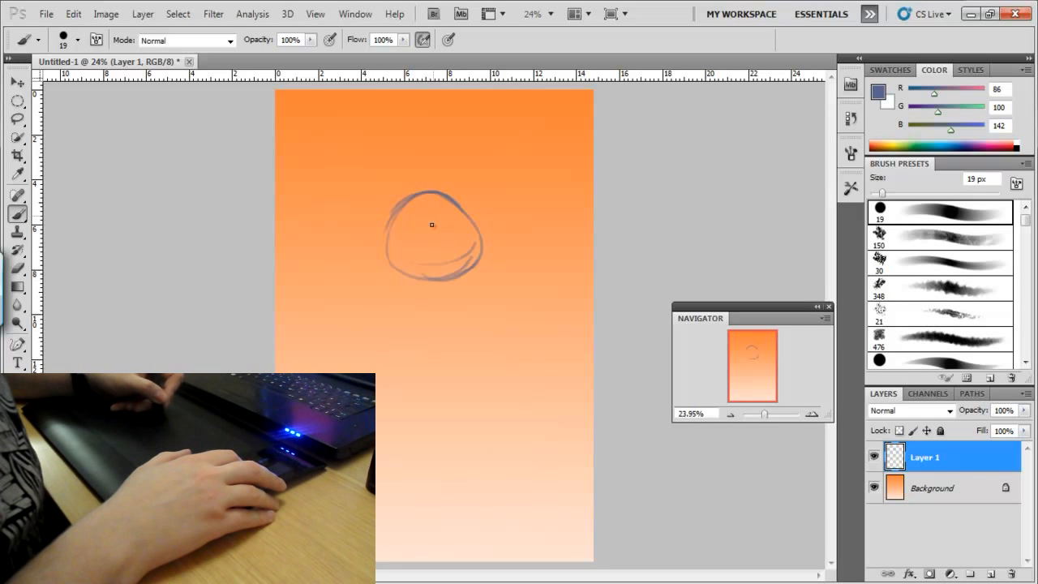
pyautogui.moveTo(479, 226); pyautogui.dragTo(429, 253)
pyautogui.moveTo(379, 219)
pyautogui.mouseDown()
pyautogui.moveTo(403, 238)
pyautogui.moveTo(414, 253)
pyautogui.moveTo(398, 246)
pyautogui.moveTo(422, 248)
pyautogui.mouseUp()
# Sketch a boxy torso below the head, with curved belt lines and a small tapered pelvis underneath
pyautogui.moveTo(475, 280); pyautogui.dragTo(460, 349)
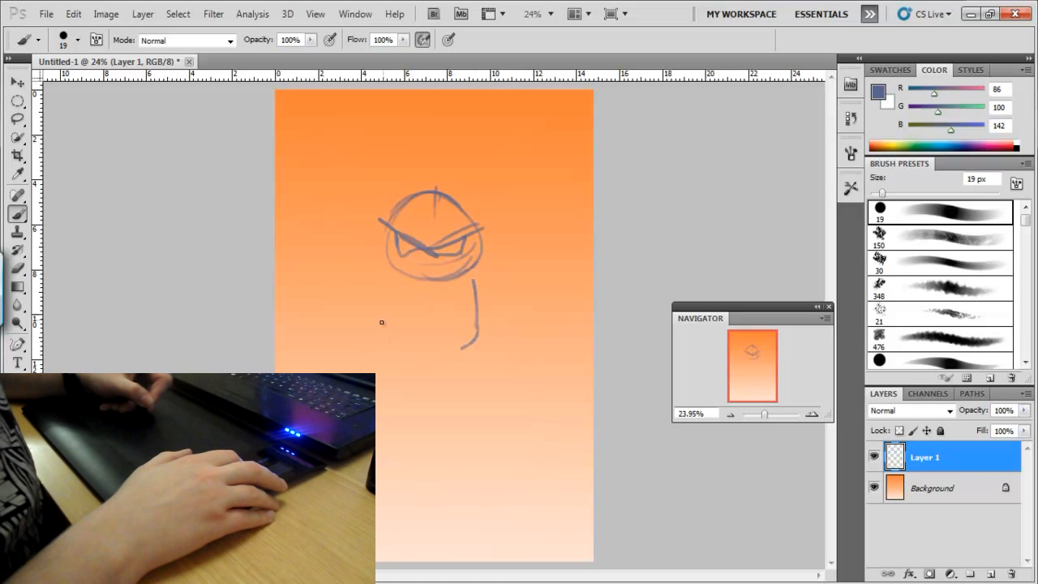
pyautogui.moveTo(389, 280); pyautogui.dragTo(385, 300)
pyautogui.moveTo(382, 326); pyautogui.dragTo(460, 347)
pyautogui.moveTo(477, 269)
pyautogui.mouseDown()
pyautogui.moveTo(480, 341)
pyautogui.moveTo(408, 361)
pyautogui.mouseUp()
pyautogui.moveTo(386, 288); pyautogui.dragTo(380, 309)
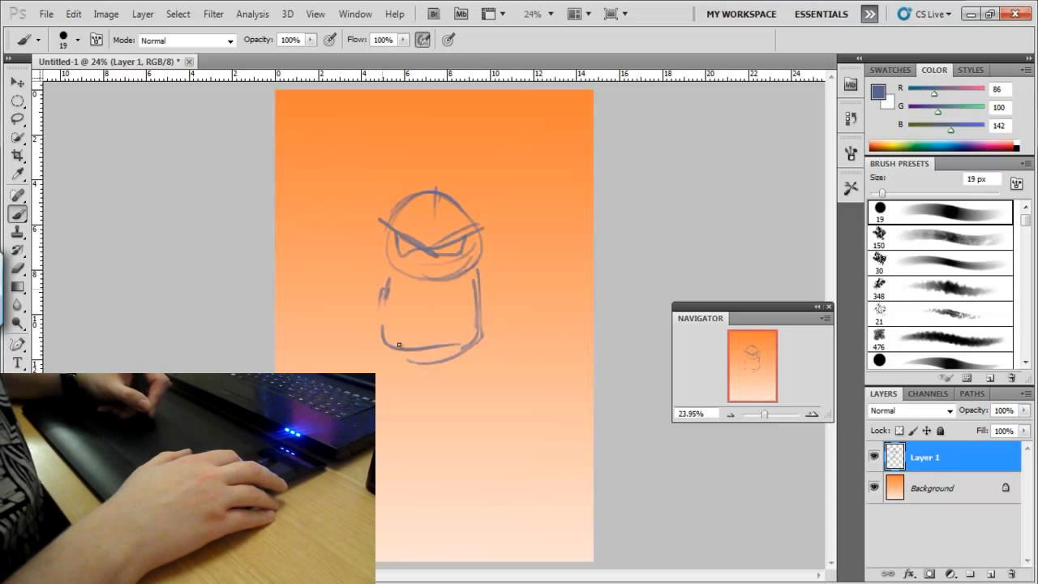
pyautogui.moveTo(473, 349)
pyautogui.mouseDown()
pyautogui.moveTo(374, 354)
pyautogui.moveTo(413, 402)
pyautogui.mouseUp()
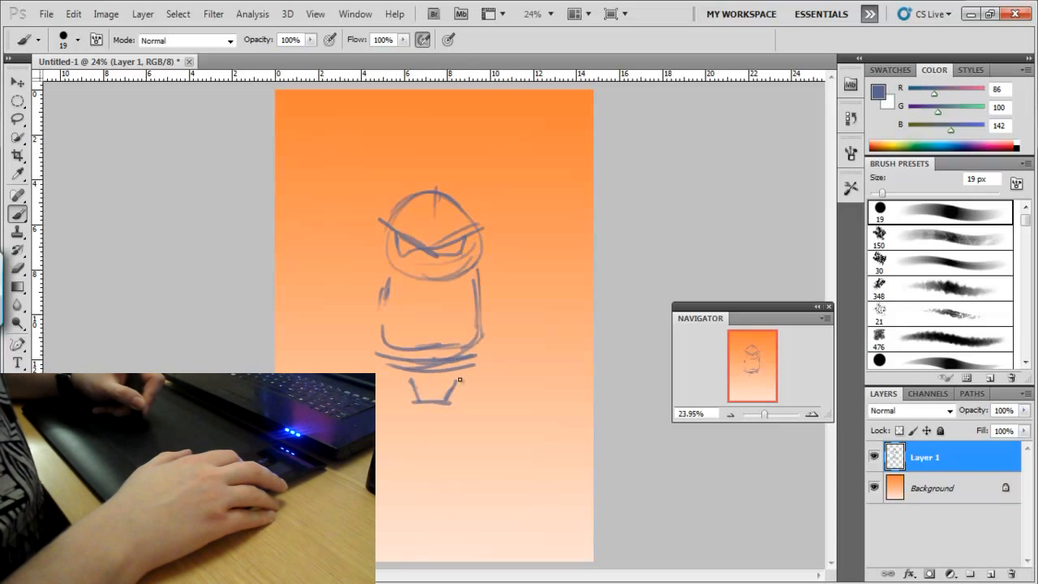
# Sketch the leg on the canvas's right side with a blocky thigh, a knee band and a flared lower leg
pyautogui.moveTo(483, 382)
pyautogui.mouseDown()
pyautogui.moveTo(453, 406)
pyautogui.moveTo(456, 422)
pyautogui.mouseUp()
pyautogui.moveTo(490, 396); pyautogui.dragTo(482, 378)
pyautogui.moveTo(504, 422); pyautogui.dragTo(475, 434)
pyautogui.moveTo(453, 407); pyautogui.dragTo(459, 436)
pyautogui.moveTo(486, 382)
pyautogui.mouseDown()
pyautogui.moveTo(502, 425)
pyautogui.moveTo(499, 450)
pyautogui.mouseUp()
pyautogui.moveTo(503, 438); pyautogui.dragTo(461, 440)
pyautogui.moveTo(469, 438); pyautogui.dragTo(468, 470)
pyautogui.moveTo(503, 437)
pyautogui.mouseDown()
pyautogui.moveTo(492, 466)
pyautogui.moveTo(503, 445)
pyautogui.moveTo(514, 489)
pyautogui.moveTo(454, 494)
pyautogui.mouseUp()
pyautogui.moveTo(457, 474); pyautogui.dragTo(451, 502)
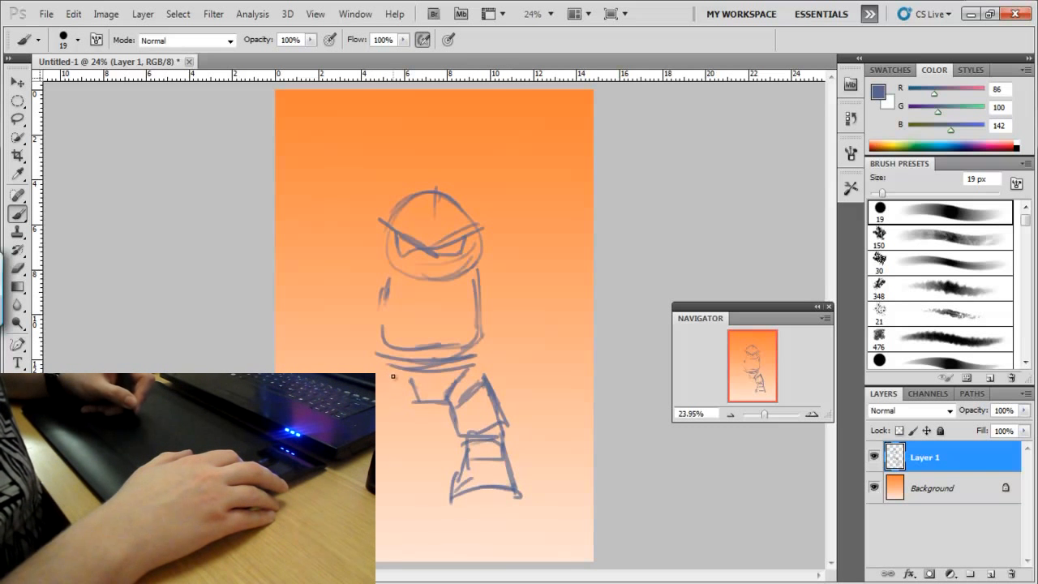
# Sketch the matching leg on the canvas's left side and add a curved sole line under the right-side foot
pyautogui.moveTo(379, 387)
pyautogui.mouseDown()
pyautogui.moveTo(413, 412)
pyautogui.moveTo(388, 432)
pyautogui.moveTo(402, 446)
pyautogui.moveTo(393, 436)
pyautogui.moveTo(391, 468)
pyautogui.moveTo(377, 471)
pyautogui.moveTo(396, 460)
pyautogui.moveTo(409, 496)
pyautogui.mouseUp()
pyautogui.moveTo(409, 495); pyautogui.dragTo(377, 500)
pyautogui.moveTo(519, 495); pyautogui.dragTo(463, 506)
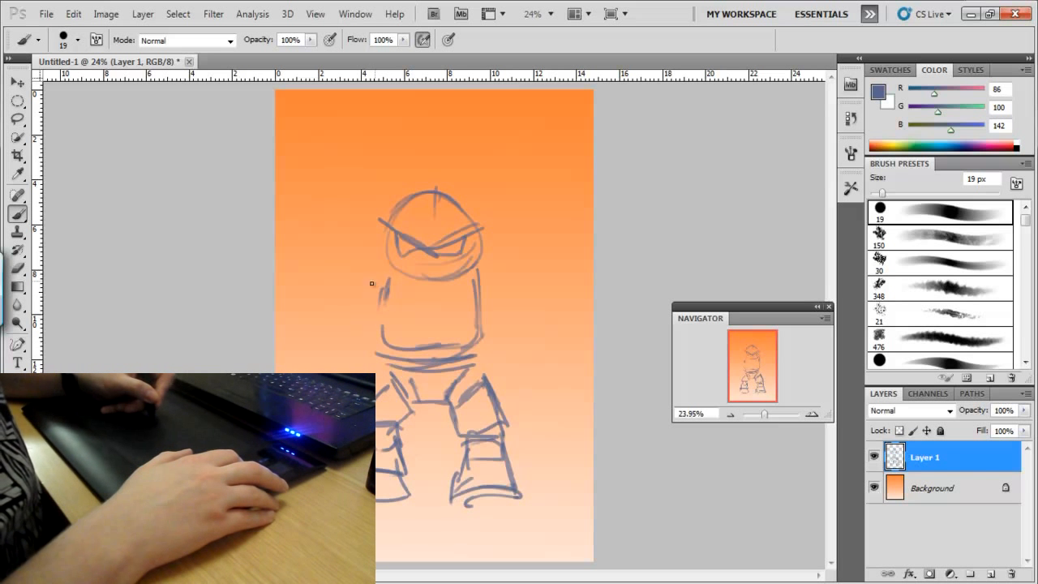
# Sketch the arm on the canvas's right side with an angular shoulder plate, a thin upper arm and a blocky hand
pyautogui.moveTo(498, 254)
pyautogui.mouseDown()
pyautogui.moveTo(493, 309)
pyautogui.moveTo(482, 259)
pyautogui.moveTo(504, 255)
pyautogui.moveTo(525, 301)
pyautogui.moveTo(504, 327)
pyautogui.mouseUp()
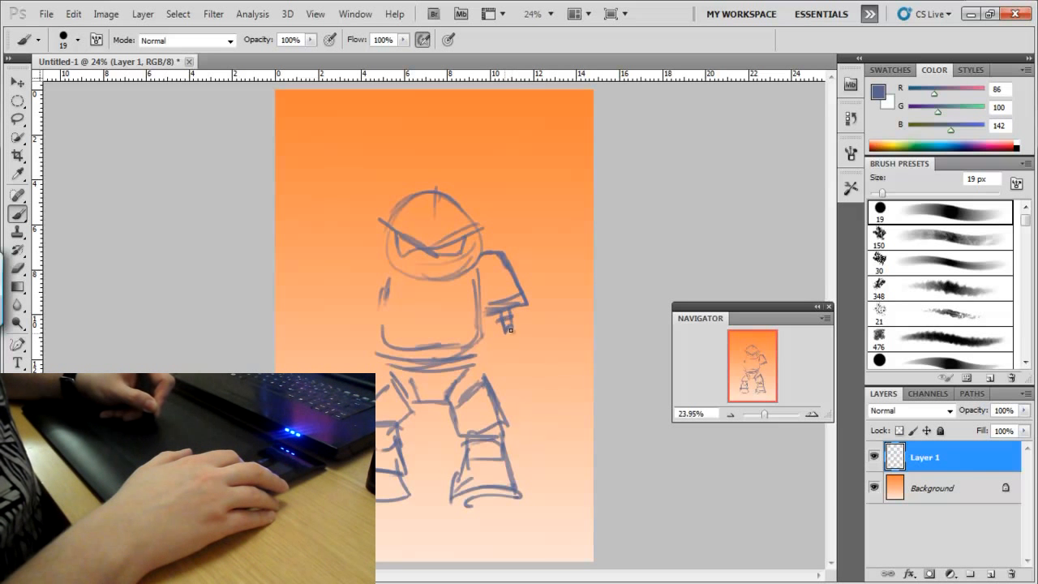
pyautogui.moveTo(507, 342)
pyautogui.mouseDown()
pyautogui.moveTo(510, 388)
pyautogui.moveTo(517, 367)
pyautogui.moveTo(526, 399)
pyautogui.mouseUp()
pyautogui.moveTo(502, 401); pyautogui.dragTo(520, 399)
pyautogui.moveTo(517, 361); pyautogui.dragTo(526, 399)
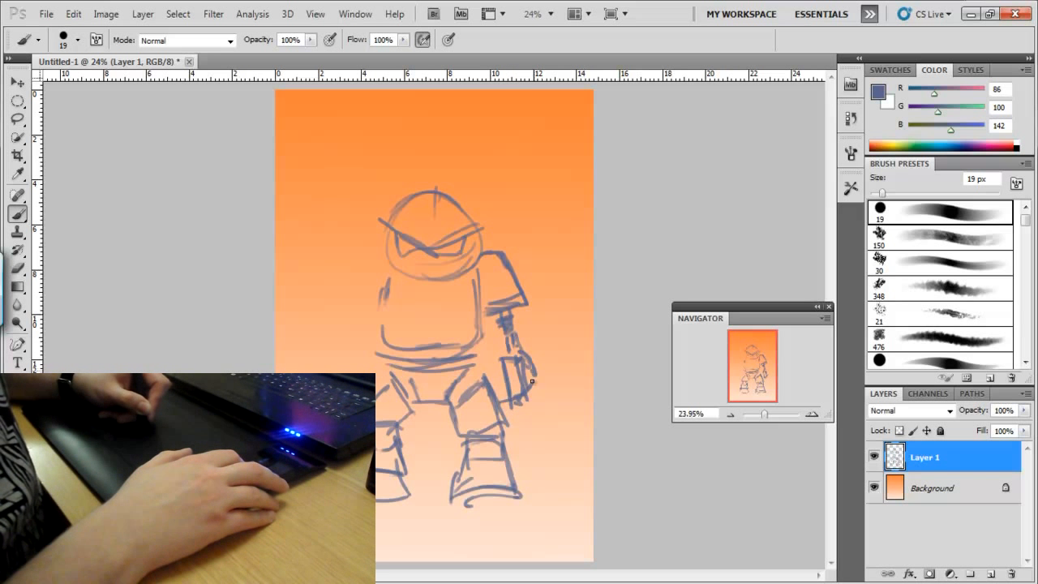
pyautogui.moveTo(527, 384); pyautogui.dragTo(526, 396)
# Sketch the arm on the canvas's left side with a rounded shoulder plate, a curved forearm and a hand at the waist
pyautogui.moveTo(381, 256)
pyautogui.mouseDown()
pyautogui.moveTo(357, 261)
pyautogui.moveTo(341, 282)
pyautogui.mouseUp()
pyautogui.moveTo(378, 314); pyautogui.dragTo(334, 309)
pyautogui.moveTo(345, 271)
pyautogui.mouseDown()
pyautogui.moveTo(336, 305)
pyautogui.moveTo(359, 316)
pyautogui.moveTo(314, 334)
pyautogui.moveTo(358, 342)
pyautogui.moveTo(330, 332)
pyautogui.mouseUp()
pyautogui.moveTo(340, 336); pyautogui.dragTo(318, 355)
pyautogui.moveTo(352, 341); pyautogui.dragTo(357, 346)
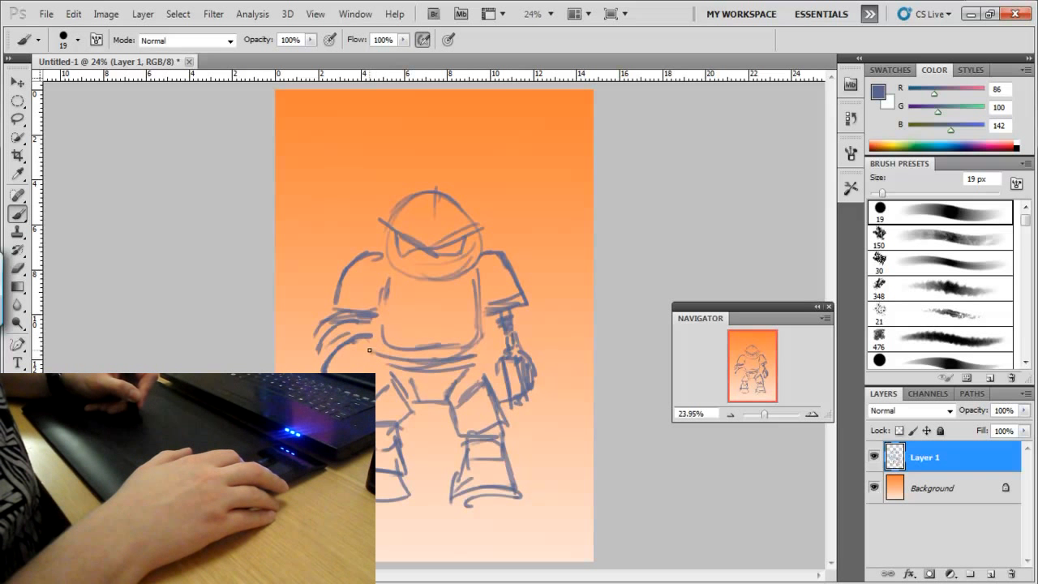
pyautogui.moveTo(364, 339)
pyautogui.mouseDown()
pyautogui.moveTo(347, 361)
pyautogui.moveTo(382, 359)
pyautogui.mouseUp()
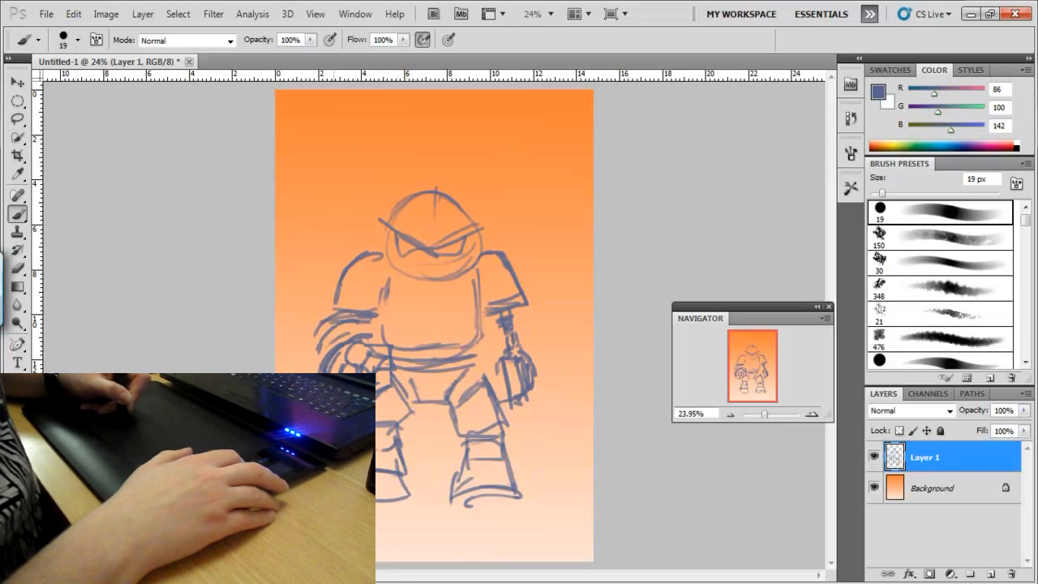
# Draw a larger round helmet around the head, strengthen the slanted brows and eyes, and add a crest on top
pyautogui.moveTo(439, 292); pyautogui.dragTo(409, 281)
pyautogui.moveTo(409, 184)
pyautogui.mouseDown()
pyautogui.moveTo(468, 182)
pyautogui.moveTo(485, 259)
pyautogui.mouseUp()
pyautogui.moveTo(464, 199)
pyautogui.mouseDown()
pyautogui.moveTo(396, 203)
pyautogui.moveTo(409, 278)
pyautogui.moveTo(447, 171)
pyautogui.moveTo(489, 229)
pyautogui.mouseUp()
pyautogui.moveTo(481, 189); pyautogui.dragTo(377, 255)
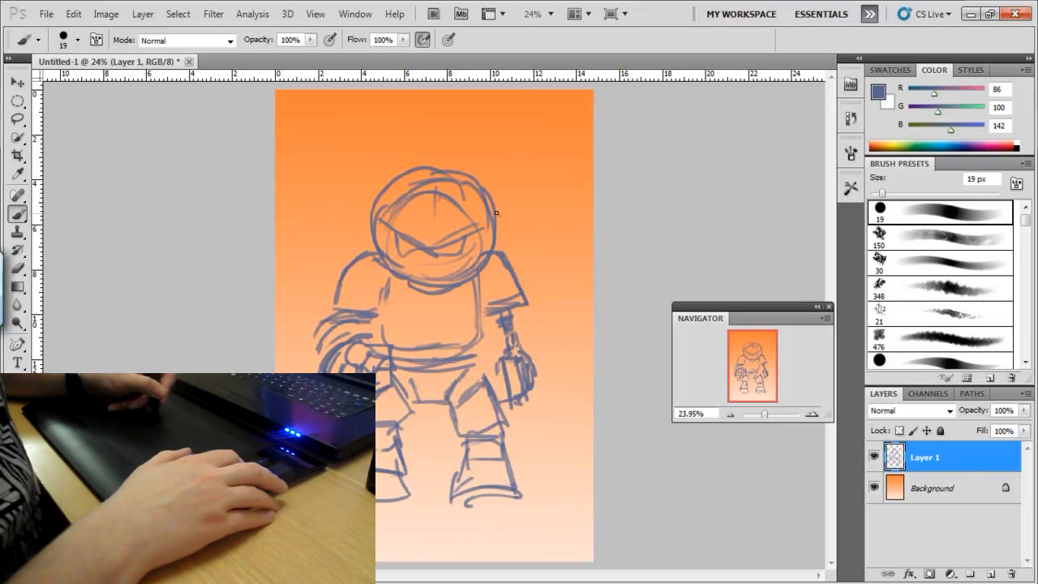
pyautogui.moveTo(495, 213); pyautogui.dragTo(412, 248)
pyautogui.moveTo(365, 207); pyautogui.dragTo(442, 248)
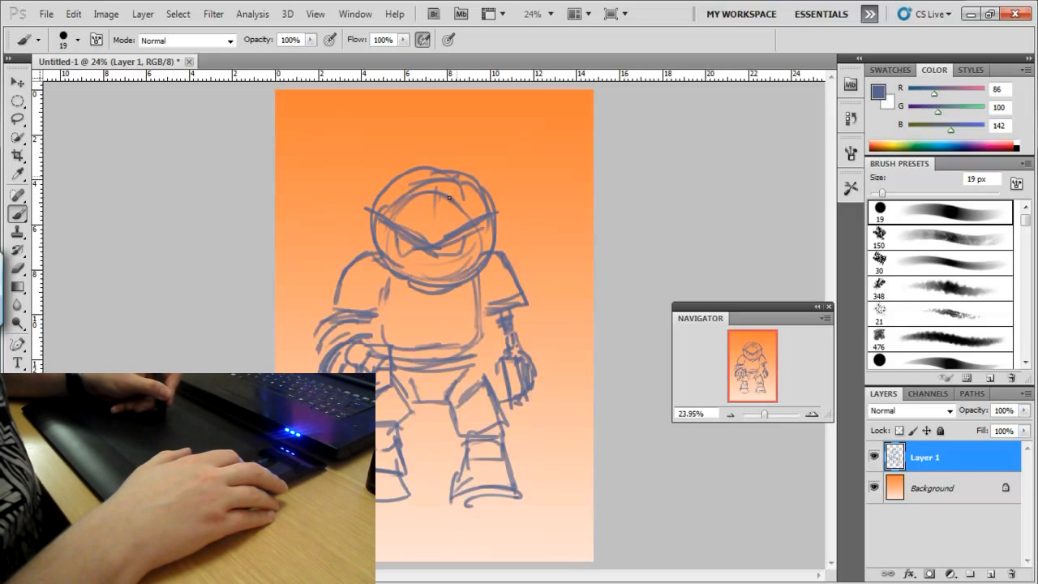
pyautogui.moveTo(423, 204)
pyautogui.mouseDown()
pyautogui.moveTo(415, 166)
pyautogui.moveTo(488, 200)
pyautogui.moveTo(480, 250)
pyautogui.moveTo(421, 247)
pyautogui.mouseUp()
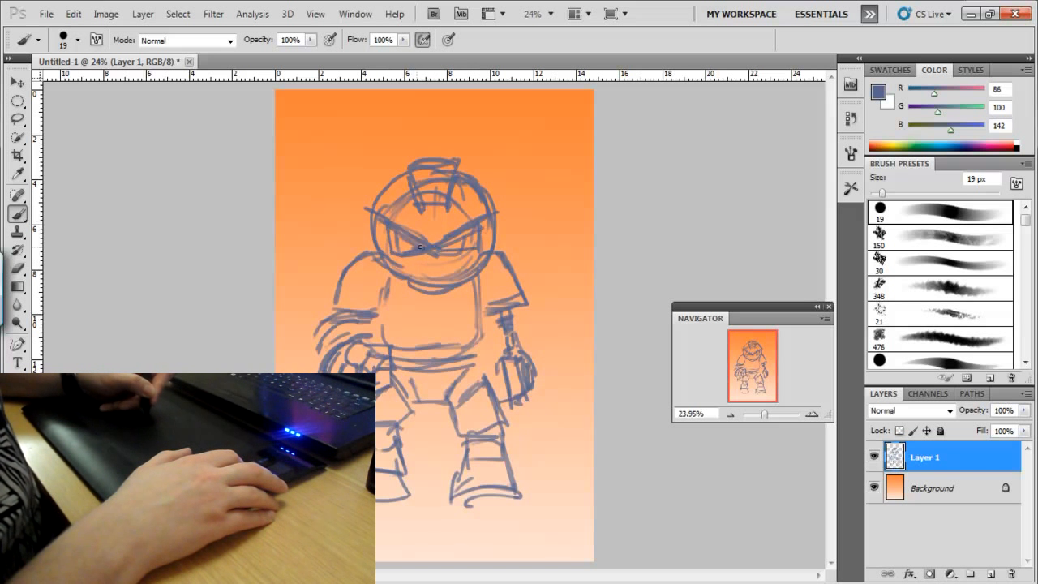
# Reinforce the outlines of the torso, belt, pelvis and upper thighs with heavier strokes
pyautogui.moveTo(485, 289)
pyautogui.mouseDown()
pyautogui.moveTo(488, 353)
pyautogui.moveTo(417, 351)
pyautogui.mouseUp()
pyautogui.moveTo(482, 350)
pyautogui.mouseDown()
pyautogui.moveTo(383, 349)
pyautogui.moveTo(431, 371)
pyautogui.moveTo(490, 357)
pyautogui.mouseUp()
pyautogui.moveTo(394, 373)
pyautogui.mouseDown()
pyautogui.moveTo(476, 361)
pyautogui.moveTo(449, 401)
pyautogui.moveTo(462, 399)
pyautogui.moveTo(504, 431)
pyautogui.mouseUp()
pyautogui.moveTo(471, 442); pyautogui.dragTo(498, 429)
pyautogui.moveTo(451, 396)
pyautogui.mouseDown()
pyautogui.moveTo(457, 431)
pyautogui.moveTo(382, 424)
pyautogui.mouseUp()
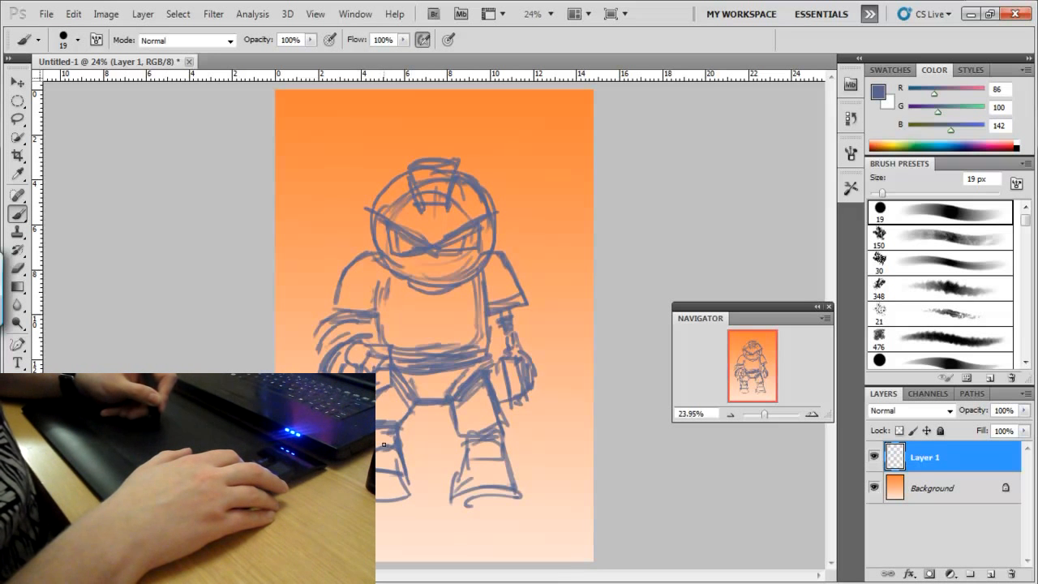
# Redraw both shoulder plates wider and rounder, with a heavier lower edge on each
pyautogui.moveTo(492, 321); pyautogui.dragTo(536, 296)
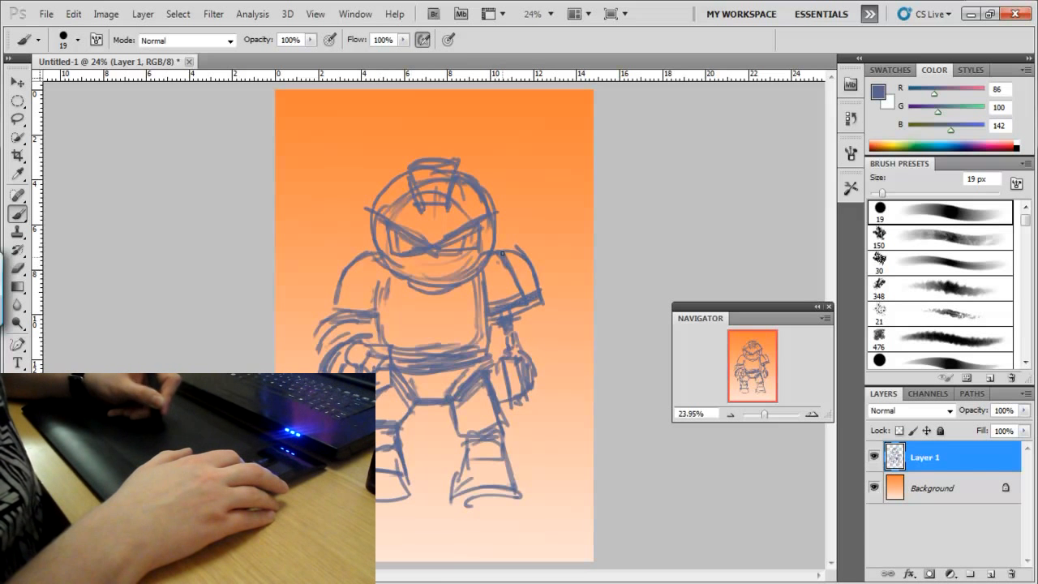
pyautogui.moveTo(498, 247); pyautogui.dragTo(537, 277)
pyautogui.moveTo(373, 245)
pyautogui.mouseDown()
pyautogui.moveTo(326, 290)
pyautogui.moveTo(322, 309)
pyautogui.moveTo(333, 305)
pyautogui.mouseUp()
pyautogui.moveTo(304, 306); pyautogui.dragTo(384, 307)
# Go over the torso's edge and rework the thigh, knee and shin contours of the leg on the canvas's right side
pyautogui.moveTo(479, 273)
pyautogui.mouseDown()
pyautogui.moveTo(453, 360)
pyautogui.moveTo(404, 373)
pyautogui.mouseUp()
pyautogui.moveTo(485, 361)
pyautogui.mouseDown()
pyautogui.moveTo(511, 409)
pyautogui.moveTo(487, 422)
pyautogui.mouseUp()
pyautogui.moveTo(498, 425)
pyautogui.mouseDown()
pyautogui.moveTo(469, 439)
pyautogui.moveTo(461, 431)
pyautogui.moveTo(469, 464)
pyautogui.mouseUp()
pyautogui.moveTo(486, 438); pyautogui.dragTo(497, 456)
pyautogui.moveTo(484, 466)
pyautogui.mouseDown()
pyautogui.moveTo(489, 474)
pyautogui.moveTo(451, 486)
pyautogui.mouseUp()
# Draw a chunky boot on the right-side leg and strengthen the lower-leg contours on both sides
pyautogui.moveTo(450, 485); pyautogui.dragTo(445, 516)
pyautogui.moveTo(510, 496); pyautogui.dragTo(514, 524)
pyautogui.moveTo(441, 519); pyautogui.dragTo(514, 523)
pyautogui.moveTo(520, 485)
pyautogui.mouseDown()
pyautogui.moveTo(459, 496)
pyautogui.moveTo(517, 511)
pyautogui.moveTo(515, 521)
pyautogui.mouseUp()
pyautogui.moveTo(514, 521); pyautogui.dragTo(468, 523)
pyautogui.moveTo(402, 465); pyautogui.dragTo(400, 503)
pyautogui.moveTo(469, 455)
pyautogui.mouseDown()
pyautogui.moveTo(465, 522)
pyautogui.moveTo(468, 511)
pyautogui.mouseUp()
pyautogui.moveTo(475, 446)
pyautogui.mouseDown()
pyautogui.moveTo(454, 491)
pyautogui.moveTo(524, 491)
pyautogui.mouseUp()
pyautogui.moveTo(395, 436); pyautogui.dragTo(410, 480)
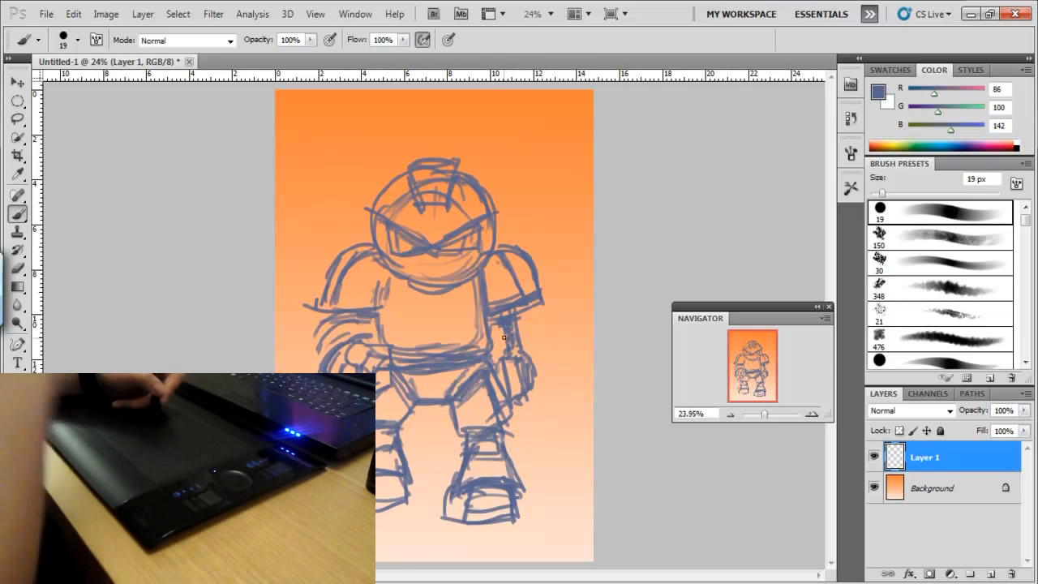
# Sketch a hatched mouth guard on the face and a bold L on the chest, and rework the shoulder plate on the canvas's left side
pyautogui.moveTo(455, 278)
pyautogui.mouseDown()
pyautogui.moveTo(429, 254)
pyautogui.moveTo(413, 281)
pyautogui.moveTo(454, 272)
pyautogui.moveTo(416, 258)
pyautogui.mouseUp()
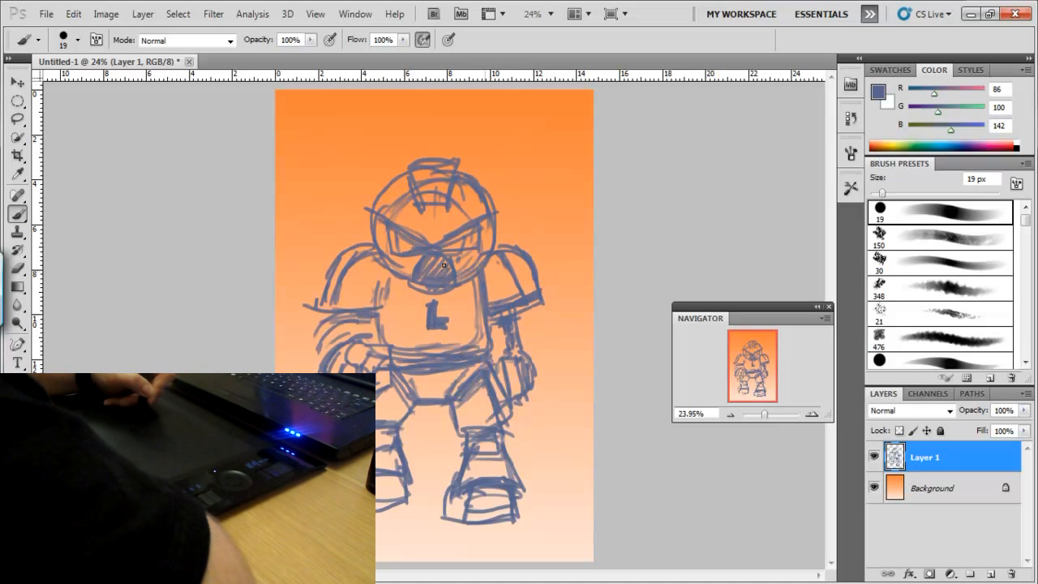
pyautogui.moveTo(369, 298)
pyautogui.mouseDown()
pyautogui.moveTo(320, 293)
pyautogui.moveTo(320, 306)
pyautogui.moveTo(368, 299)
pyautogui.mouseUp()
pyautogui.moveTo(371, 246); pyautogui.dragTo(317, 292)
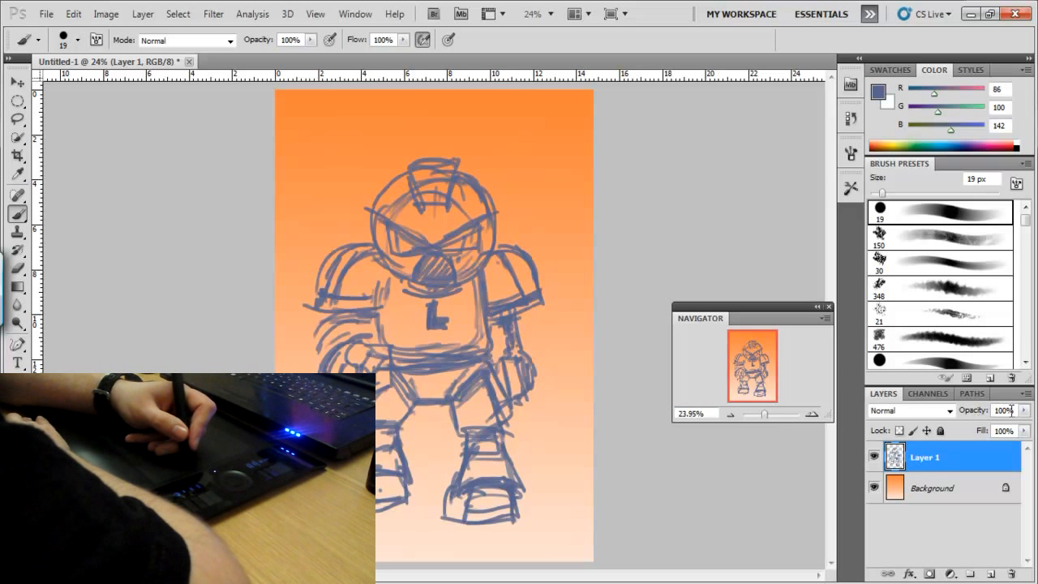
# Fade the sketch layer to 35% opacity and prepare a new layer above it with the 100 px hard round brush
pyautogui.moveTo(1022, 411)
pyautogui.mouseDown()
pyautogui.moveTo(1003, 434)
pyautogui.moveTo(1020, 436)
pyautogui.moveTo(974, 429)
pyautogui.mouseUp()
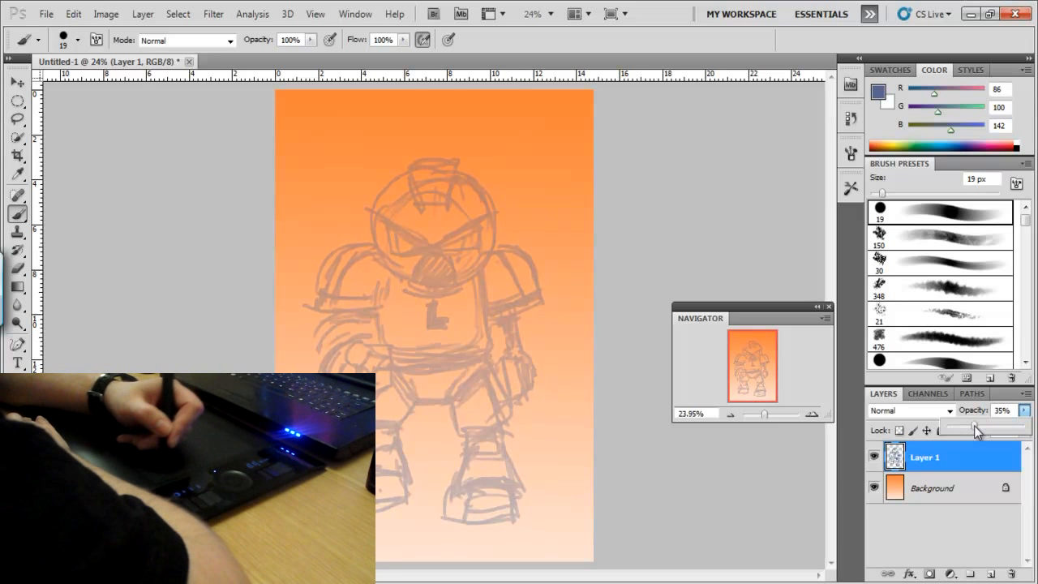
pyautogui.click(990, 574)
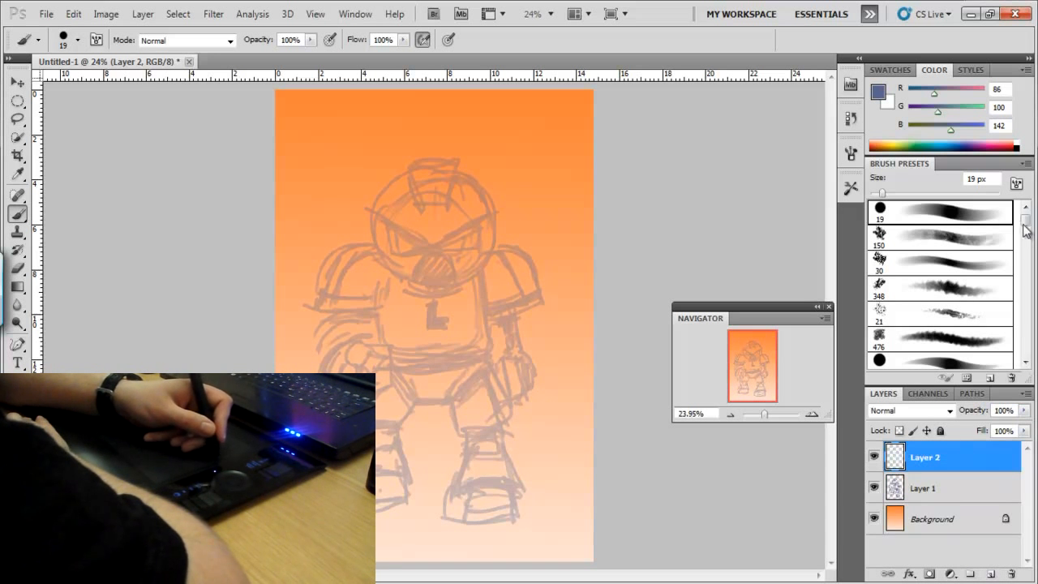
pyautogui.moveTo(1023, 224); pyautogui.dragTo(1024, 229)
pyautogui.click(941, 224)
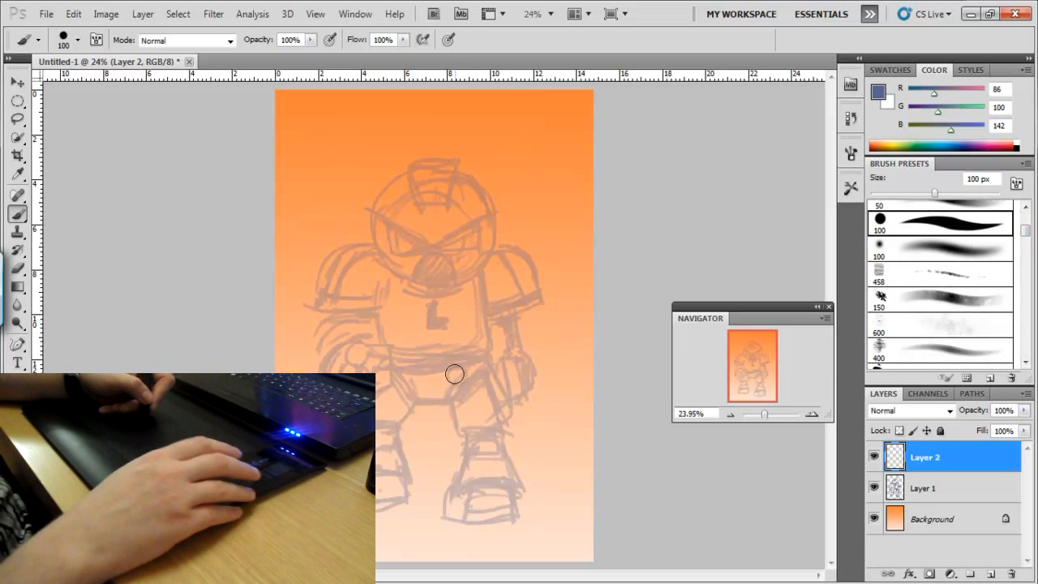
# Make a circular selection about 5.5 cm across over the sketched helmet, following its round outline
pyautogui.click(811, 415)
pyautogui.click(811, 414)
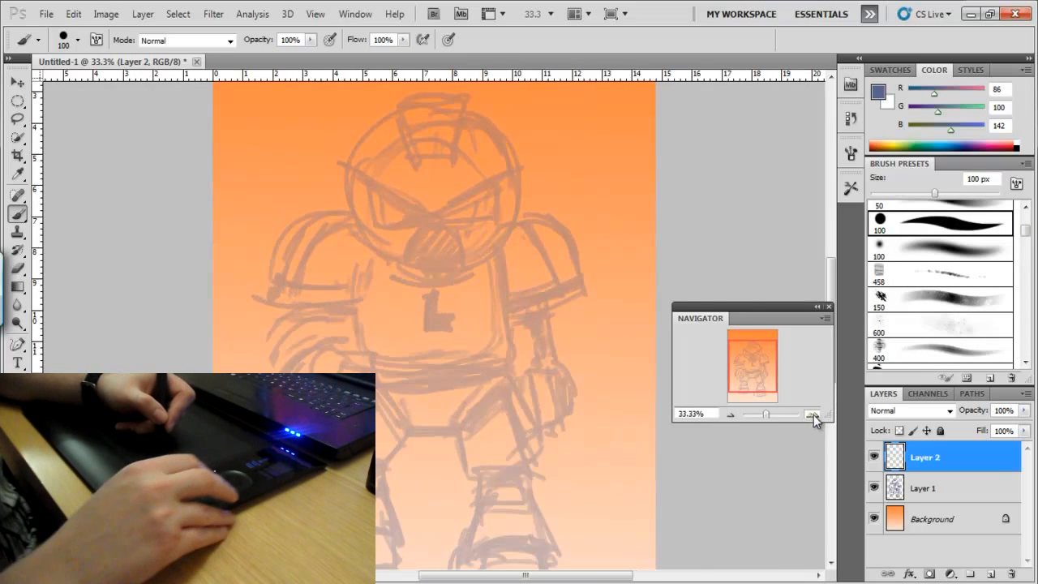
pyautogui.click(812, 414)
pyautogui.moveTo(517, 248)
pyautogui.mouseDown()
pyautogui.moveTo(550, 347)
pyautogui.moveTo(542, 365)
pyautogui.mouseUp()
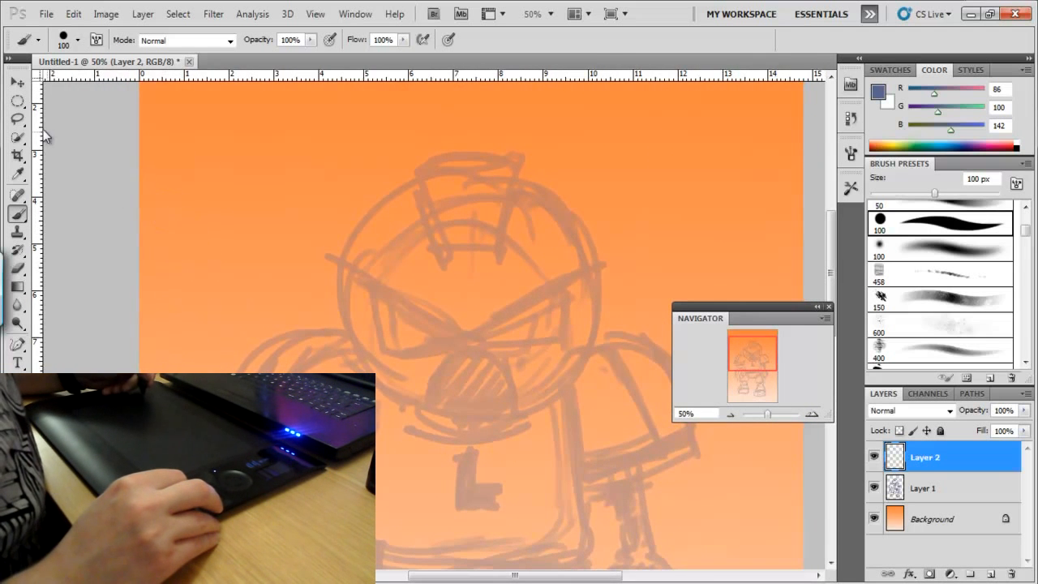
pyautogui.click(19, 102)
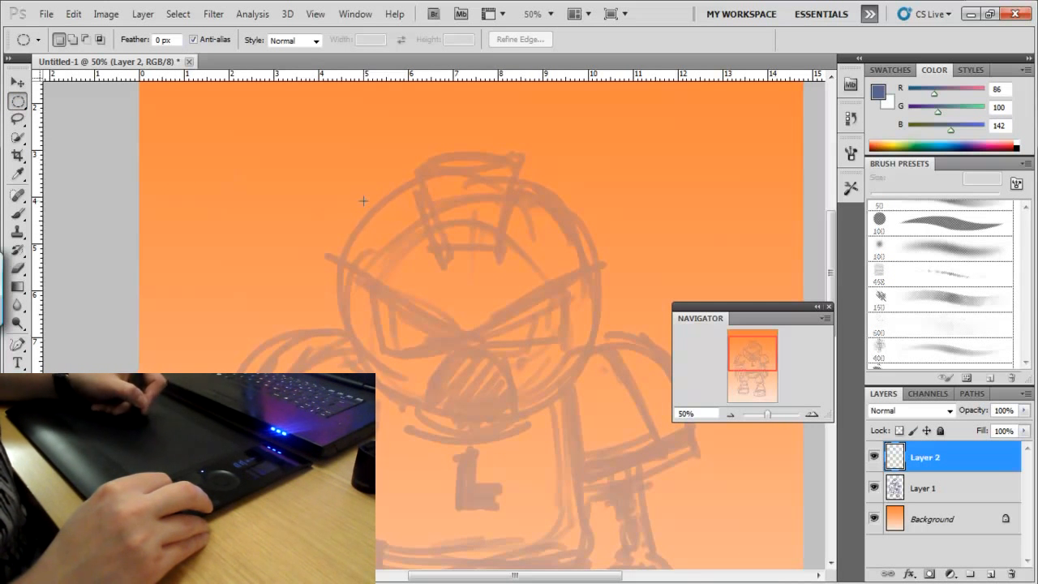
pyautogui.moveTo(532, 368); pyautogui.dragTo(600, 412)
pyautogui.moveTo(346, 171); pyautogui.dragTo(348, 175)
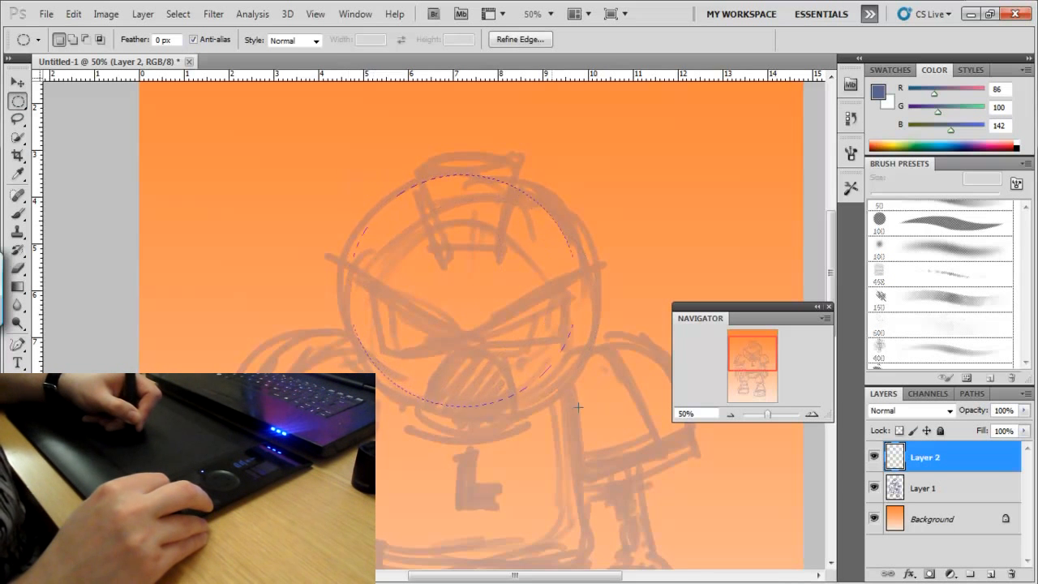
pyautogui.moveTo(596, 421); pyautogui.dragTo(596, 421)
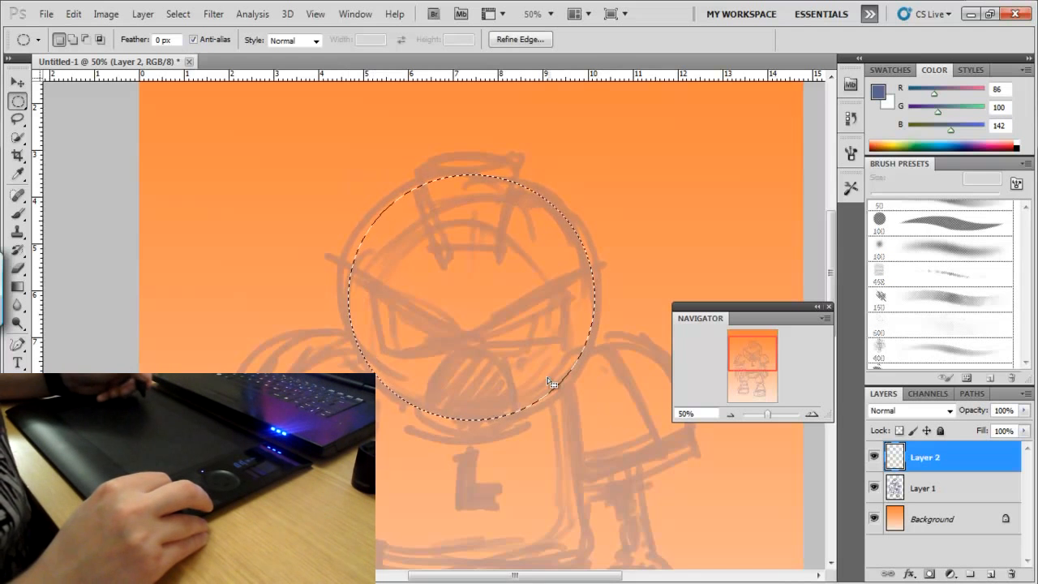
# Stroke the circular helmet selection with a 12 px black outline on the new layer and deselect it
pyautogui.click(73, 15)
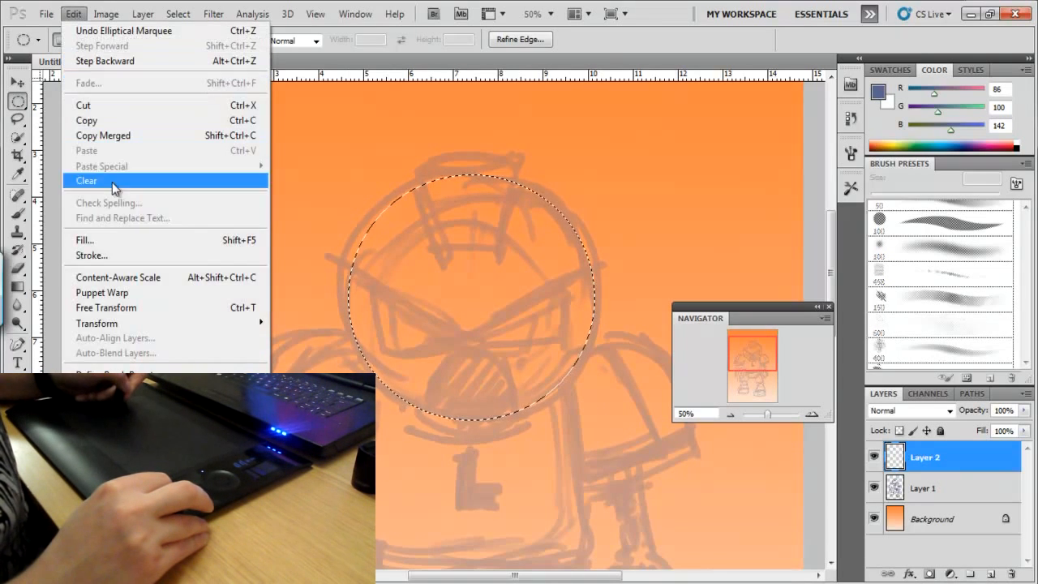
pyautogui.click(130, 257)
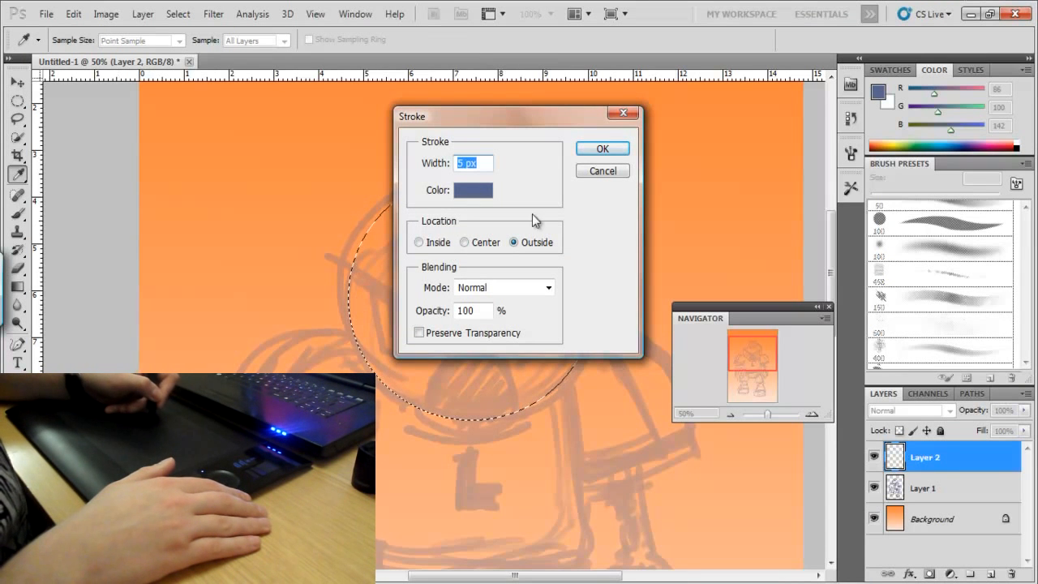
pyautogui.click(469, 190)
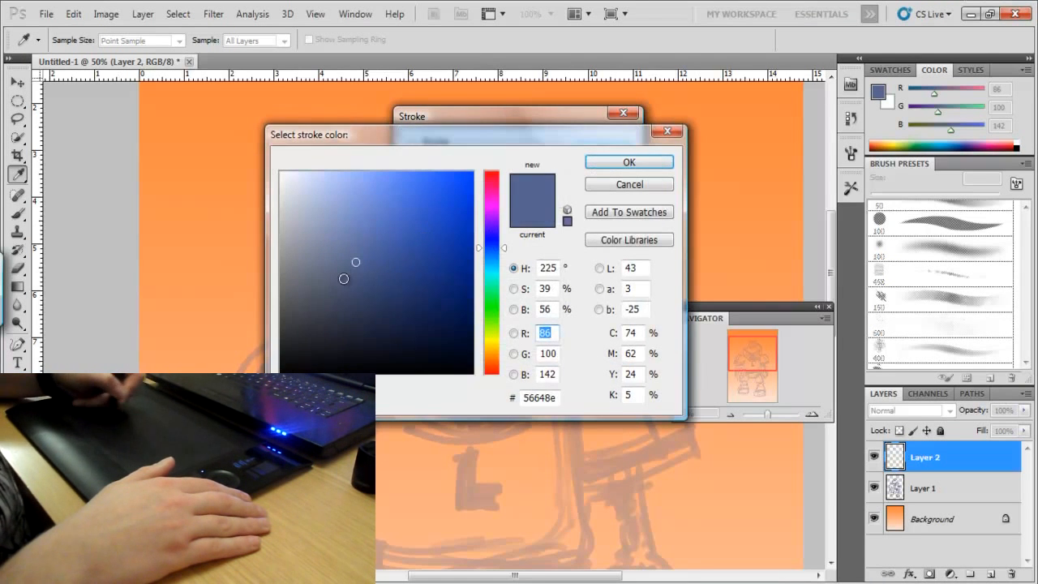
pyautogui.moveTo(346, 269); pyautogui.dragTo(280, 374)
pyautogui.click(634, 161)
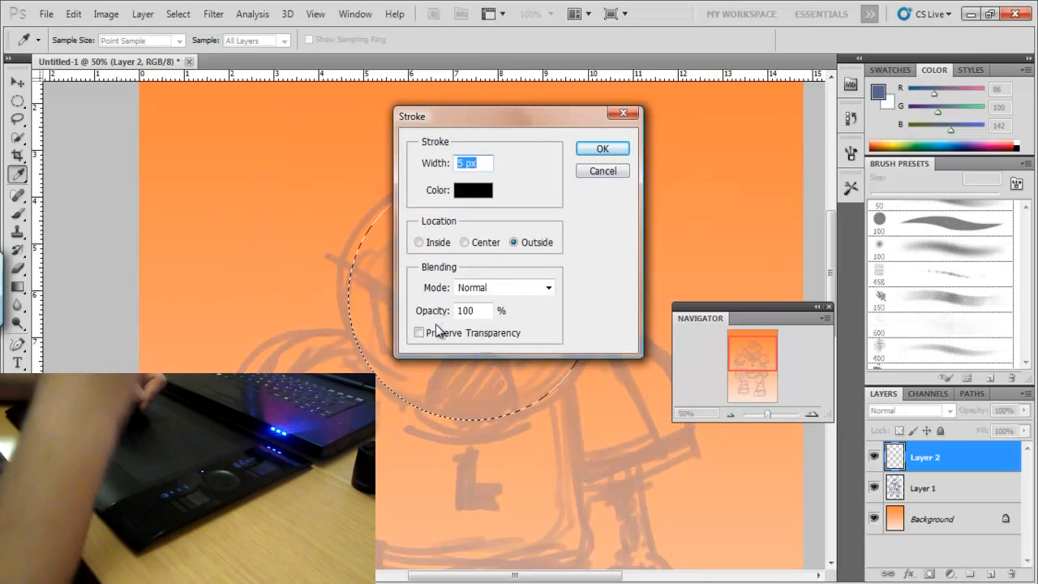
pyautogui.click(464, 164)
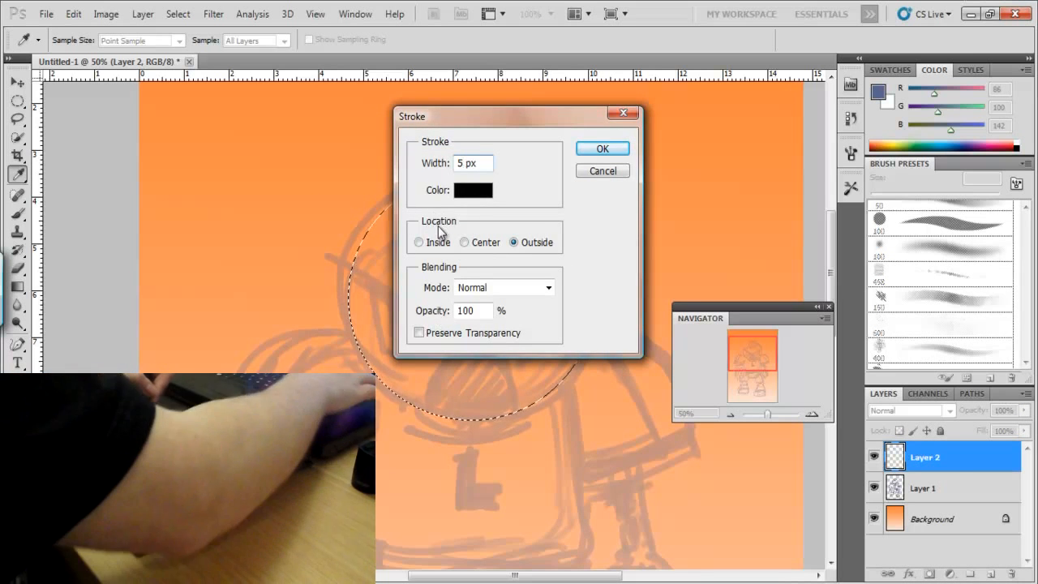
pyautogui.press('BackSpace')
pyautogui.write('12')
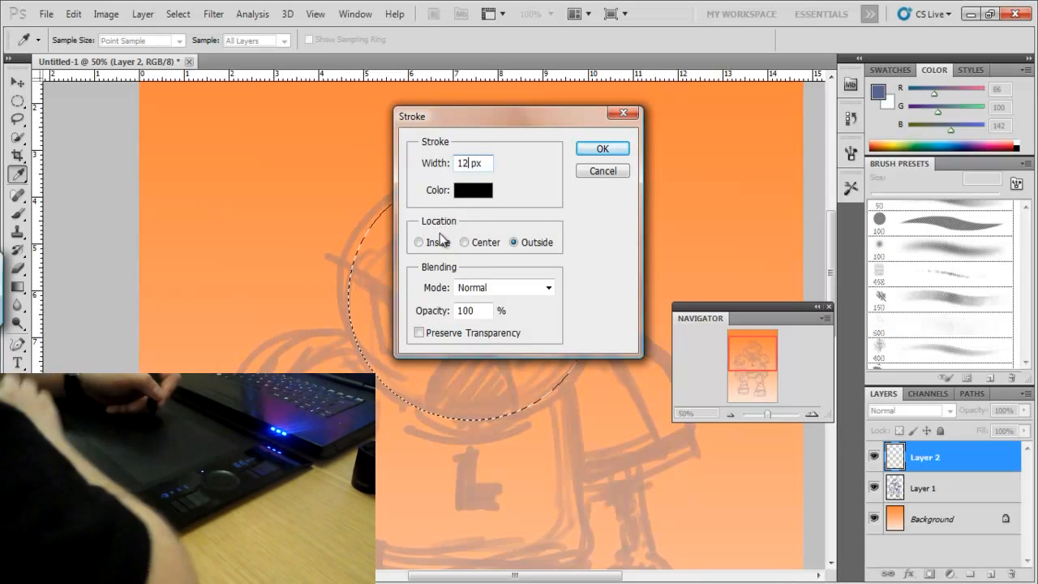
pyautogui.click(603, 148)
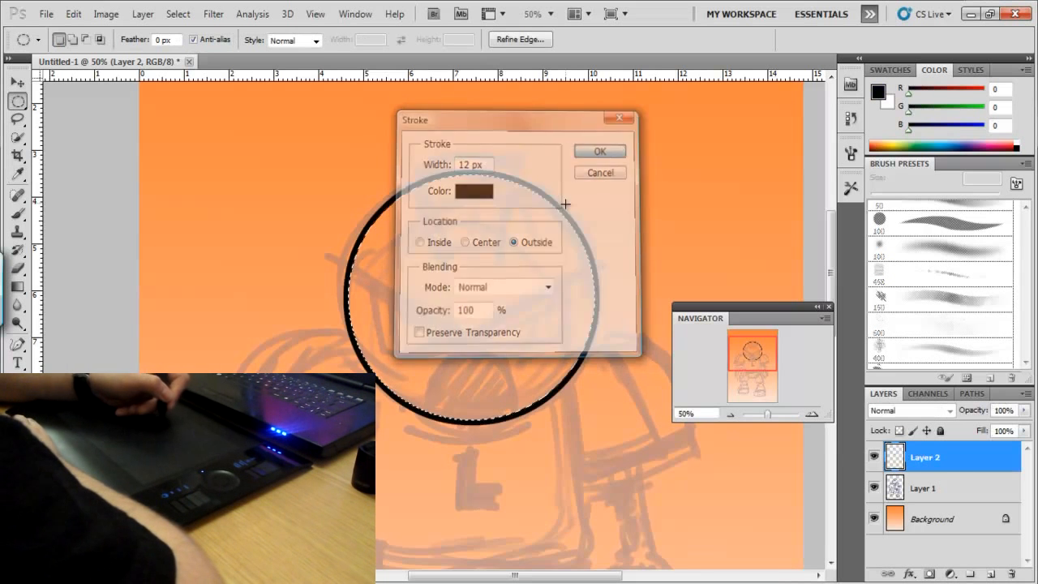
pyautogui.click(177, 14)
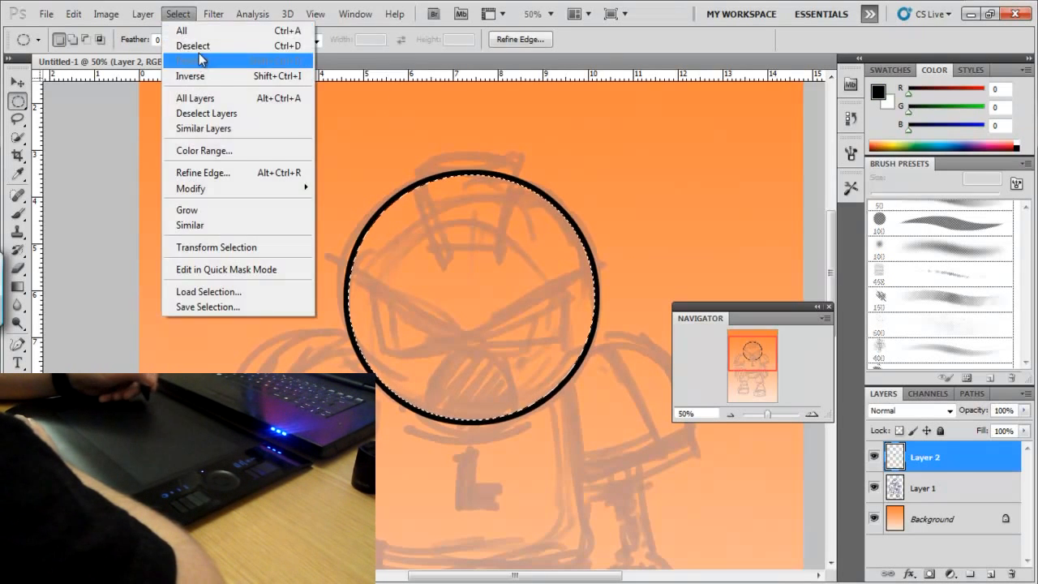
pyautogui.click(193, 46)
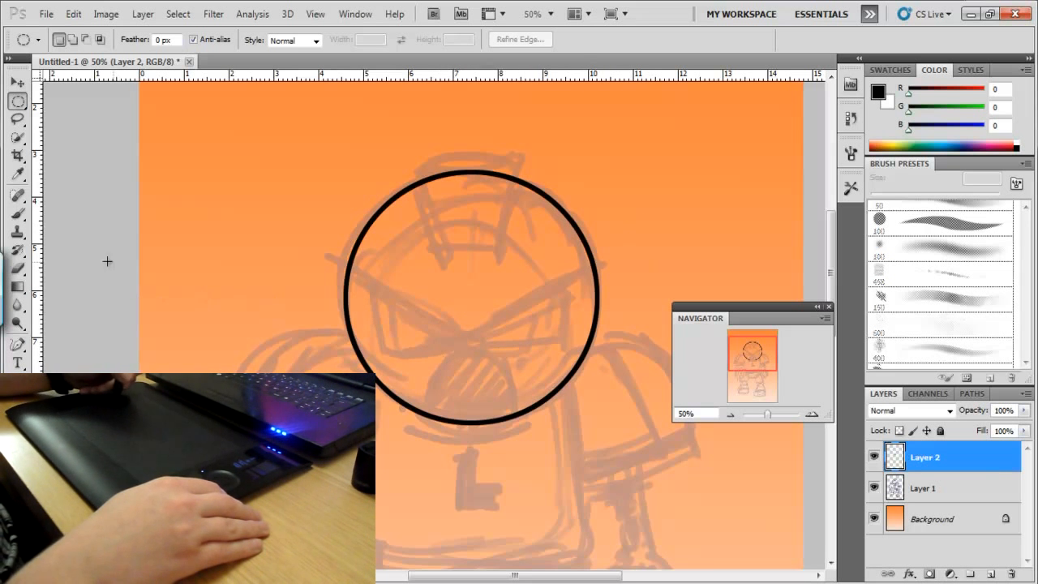
# Return to the Brush tool and reduce the brush size to 15 px
pyautogui.click(22, 213)
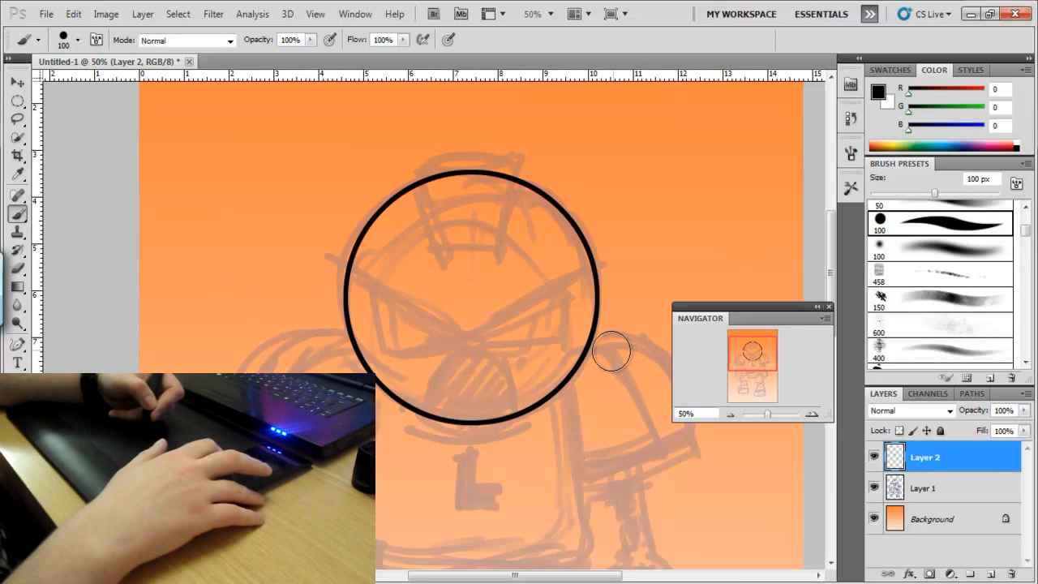
pyautogui.press('[')
pyautogui.press('[')
pyautogui.press('[')
pyautogui.press('[')
pyautogui.press('[')
pyautogui.press('[')
pyautogui.press('[')
pyautogui.press('[')
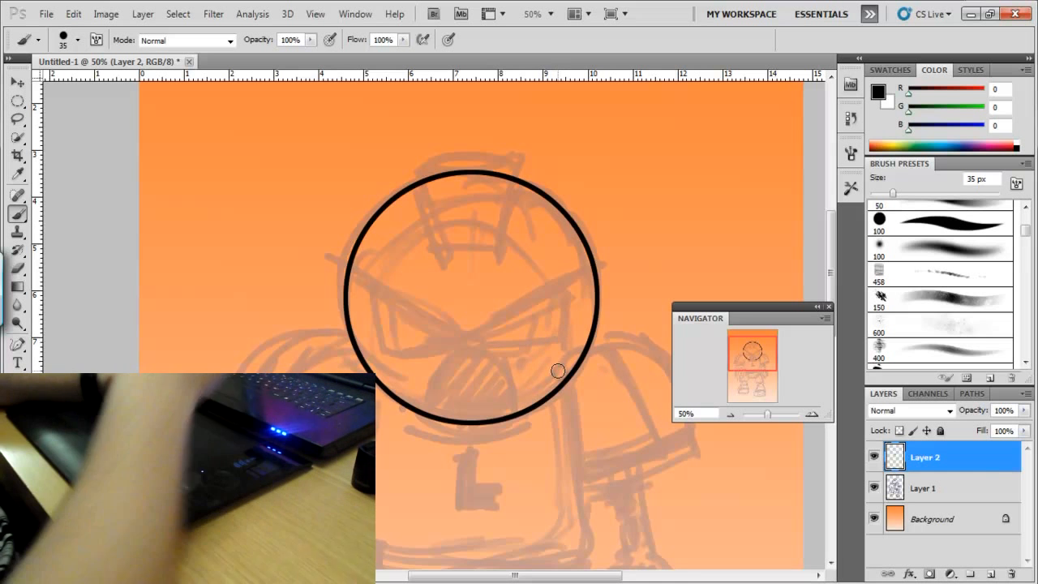
pyautogui.press('[')
pyautogui.press('[')
pyautogui.press('[')
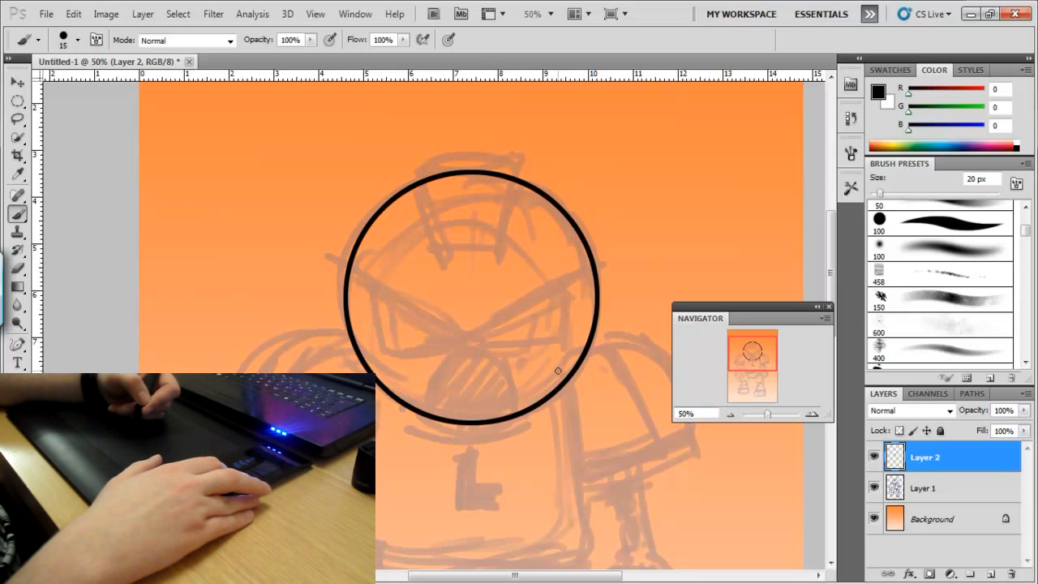
pyautogui.press('[')
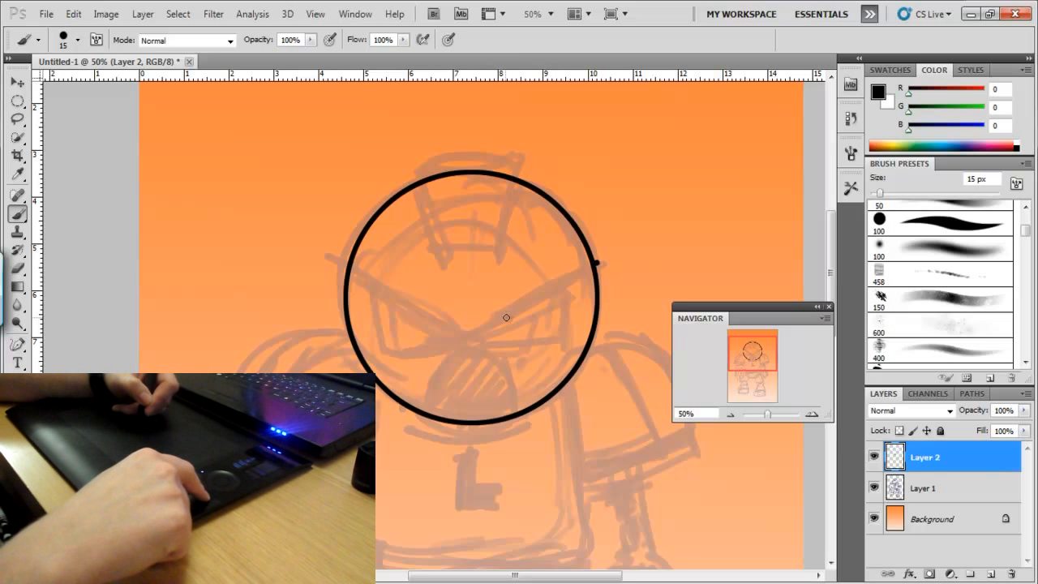
# Ink two straight black brow lines from the helmet's sides, converging in a V at the middle of the face
pyautogui.press('shift')
pyautogui.keyDown('shift'); pyautogui.click(477, 331); pyautogui.keyUp('shift')
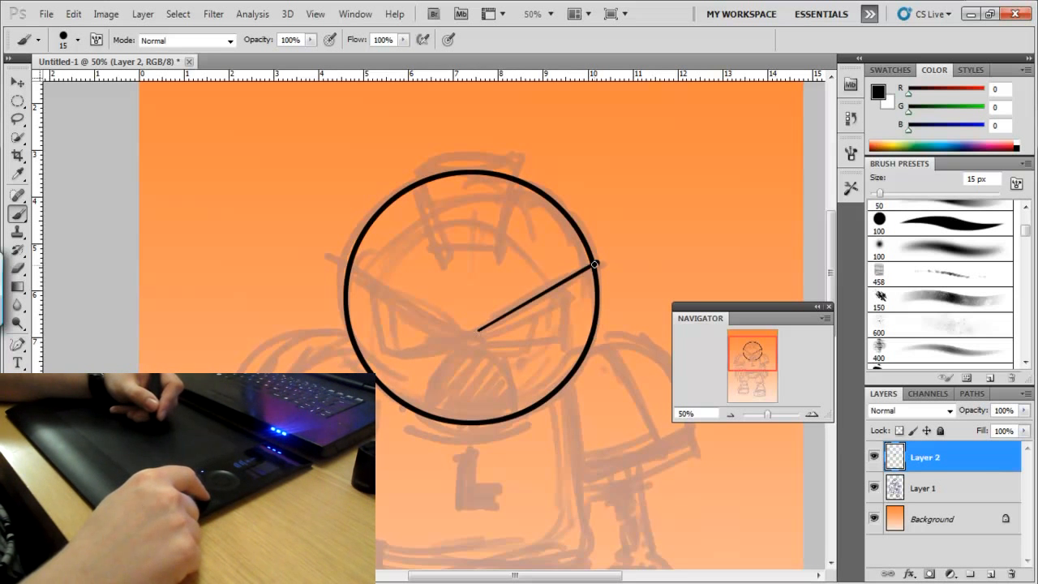
pyautogui.press('shift')
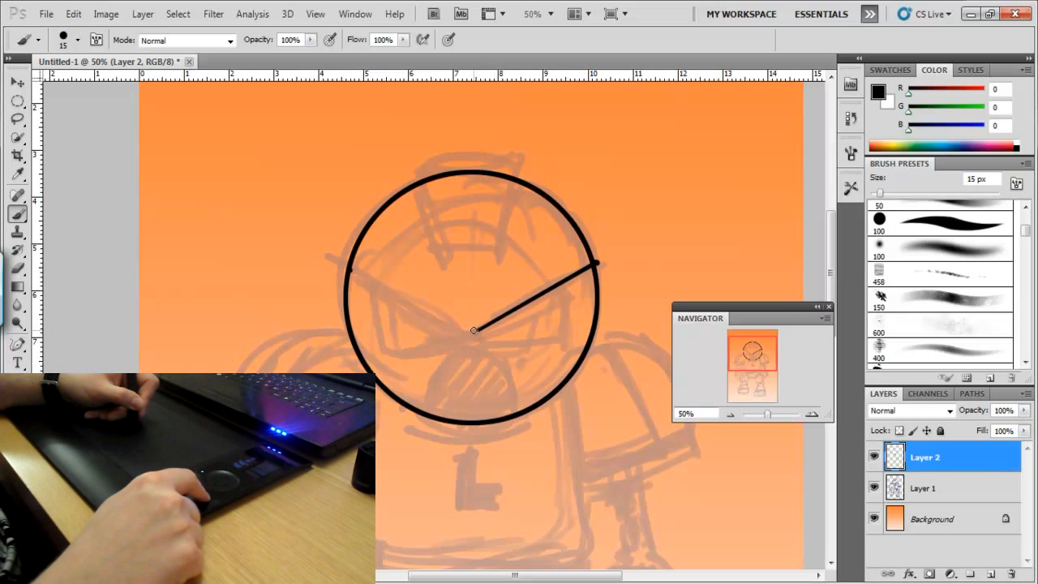
pyautogui.keyDown('shift'); pyautogui.click(475, 331); pyautogui.keyUp('shift')
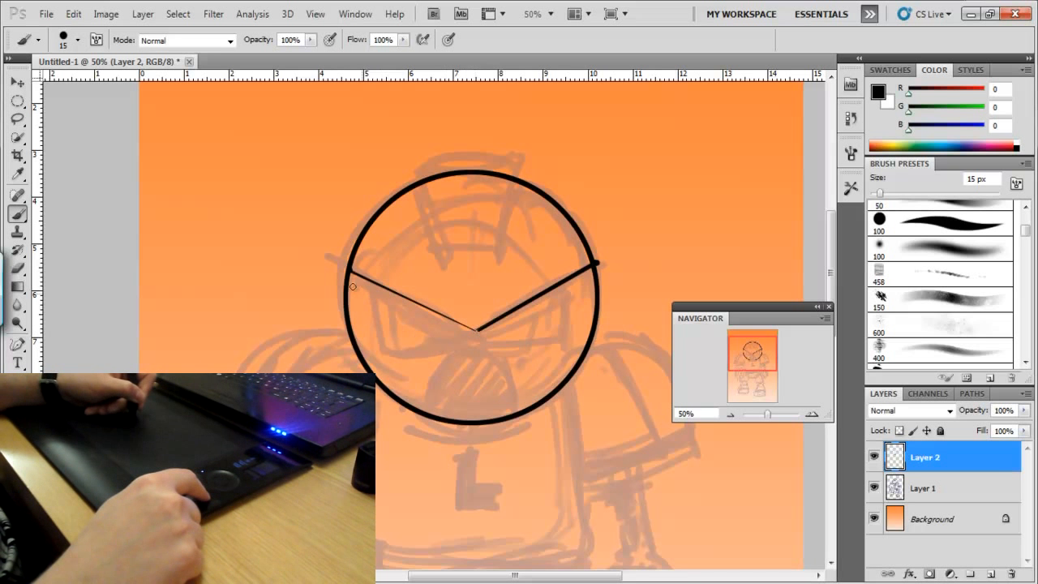
pyautogui.click(349, 270)
pyautogui.keyDown('shift'); pyautogui.click(475, 331); pyautogui.keyUp('shift')
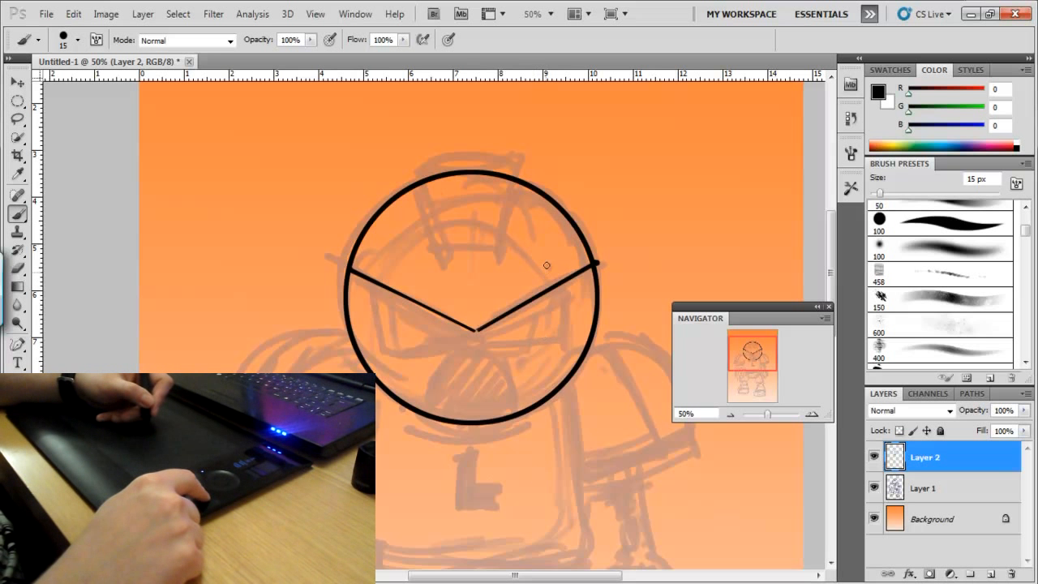
# Ink both angular eyes with straight outer and lower edges beneath the brow lines, following the faded sketch
pyautogui.press('shift')
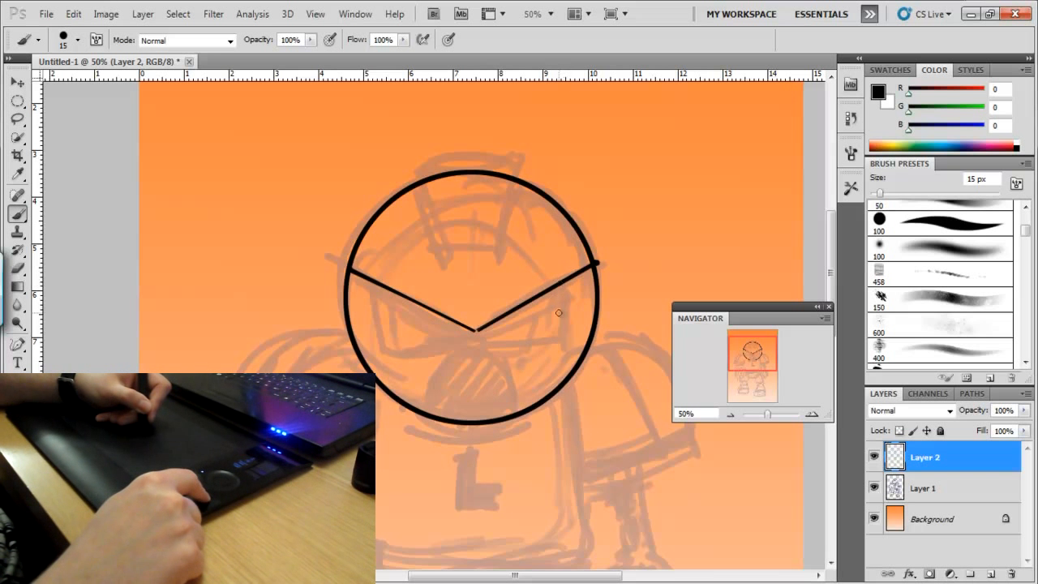
pyautogui.moveTo(561, 287); pyautogui.dragTo(563, 318)
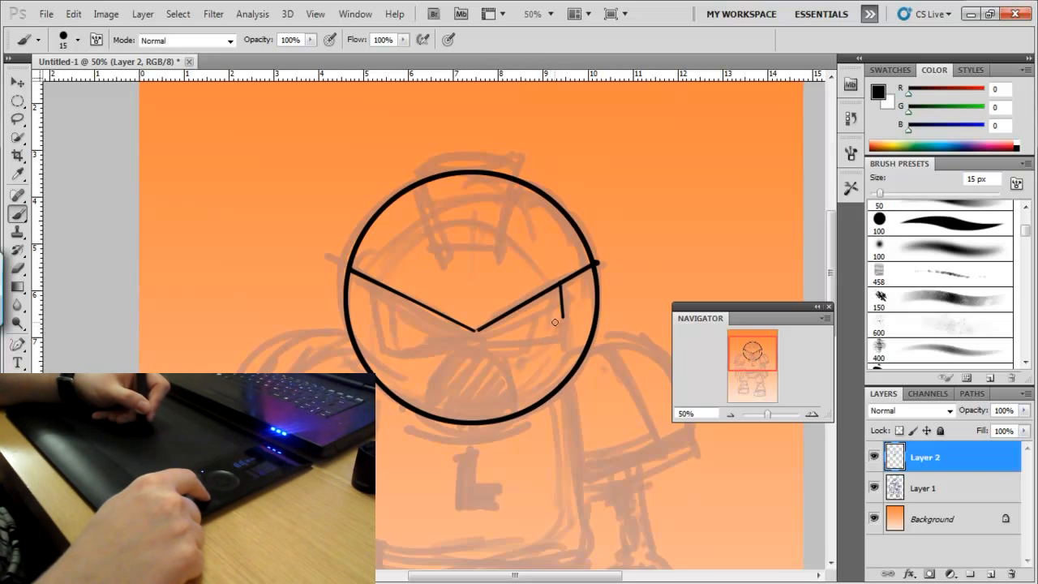
pyautogui.keyDown('shift'); pyautogui.click(479, 330); pyautogui.keyUp('shift')
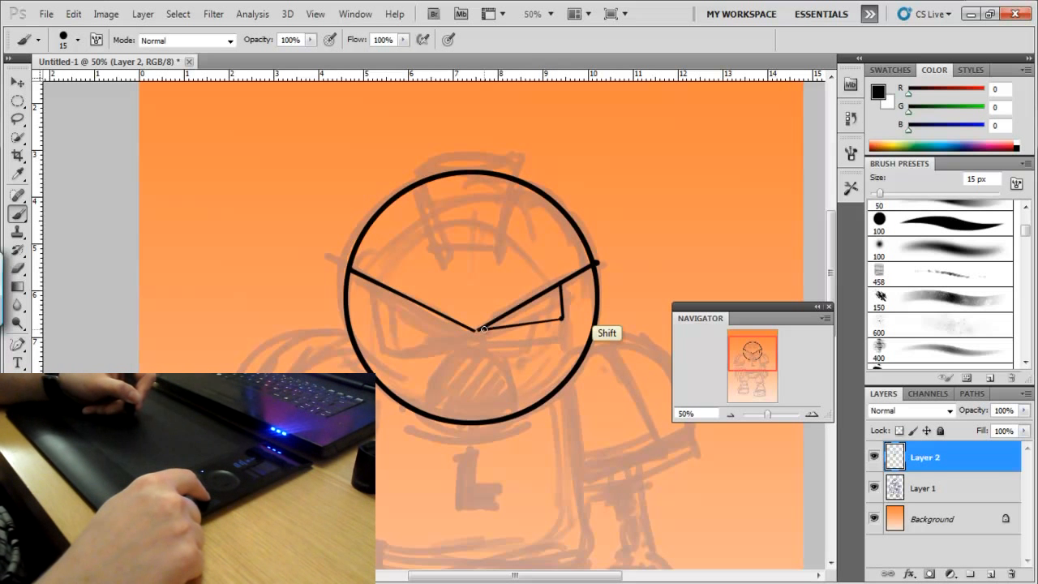
pyautogui.keyDown('shift'); pyautogui.click(395, 326); pyautogui.keyUp('shift')
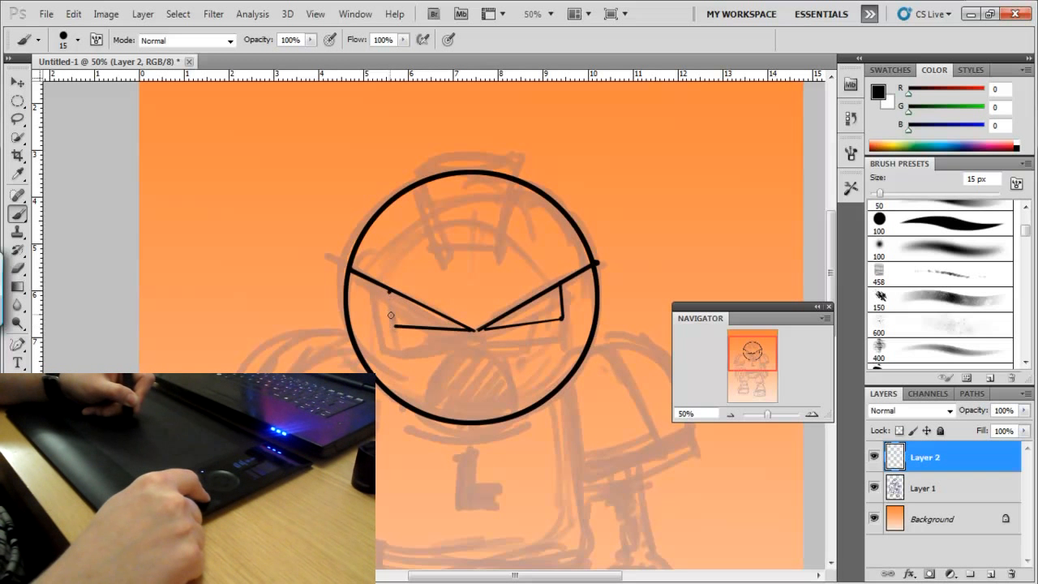
pyautogui.keyDown('shift'); pyautogui.click(390, 290); pyautogui.keyUp('shift')
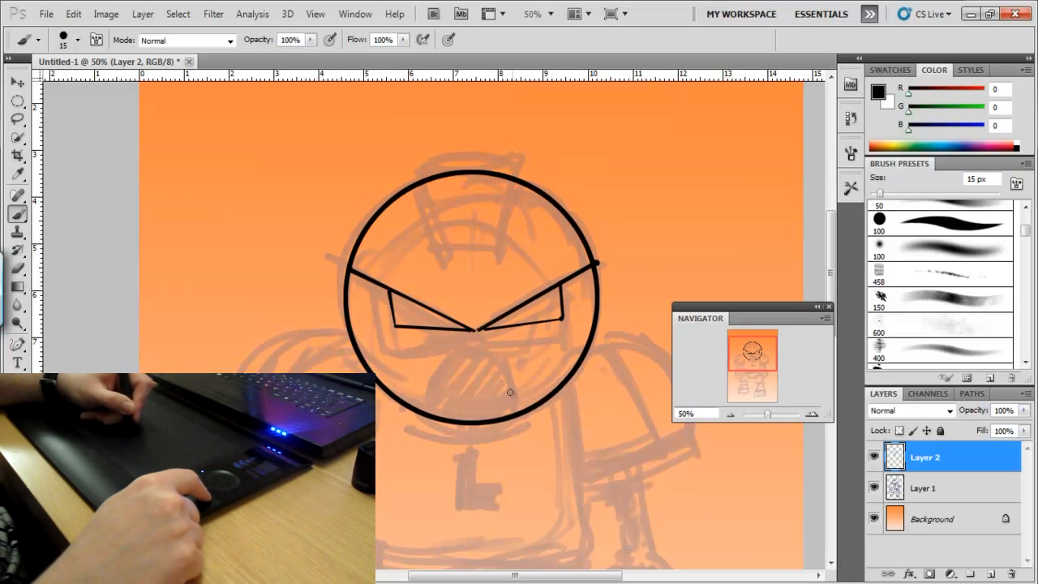
# Ink the arched mouth guard at the base of the helmet, joining its two sides at the top and undoing the stray stroke
pyautogui.moveTo(514, 397); pyautogui.dragTo(516, 408)
pyautogui.moveTo(438, 410)
pyautogui.mouseDown()
pyautogui.moveTo(450, 367)
pyautogui.moveTo(473, 350)
pyautogui.mouseUp()
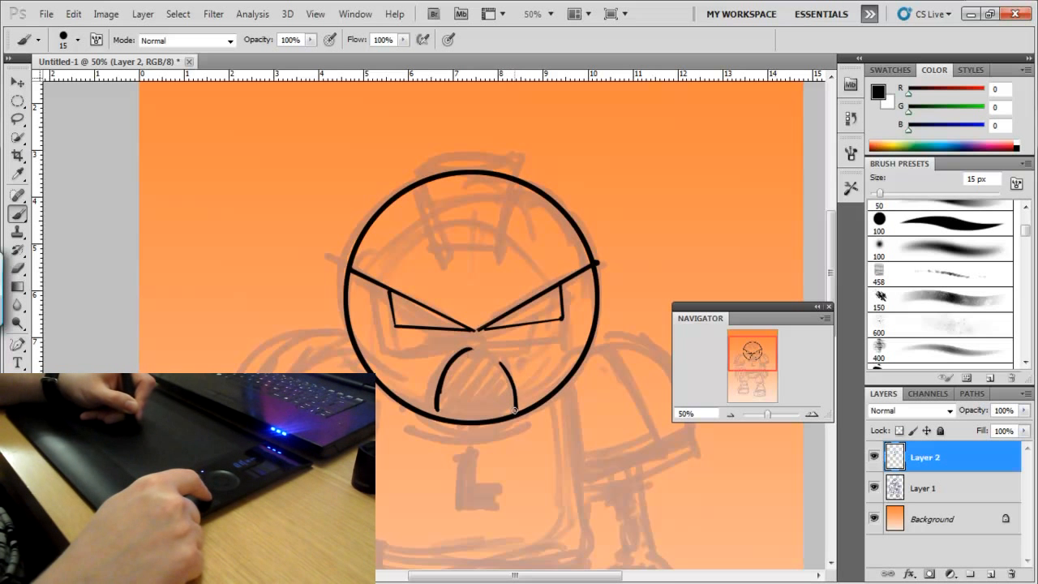
pyautogui.moveTo(468, 352)
pyautogui.mouseDown()
pyautogui.moveTo(490, 354)
pyautogui.moveTo(456, 369)
pyautogui.mouseUp()
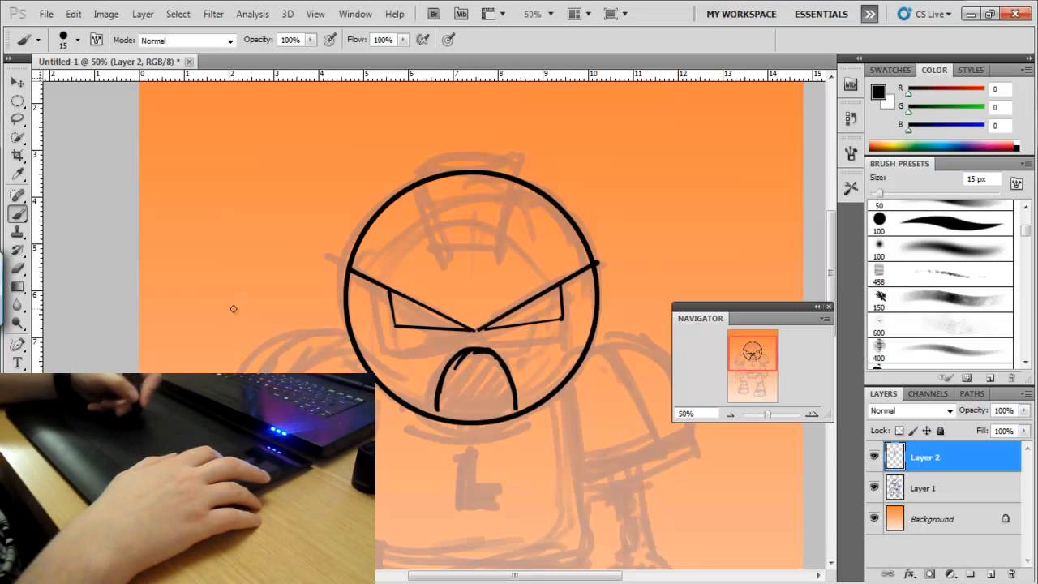
pyautogui.hotkey('ctrl', 'z')
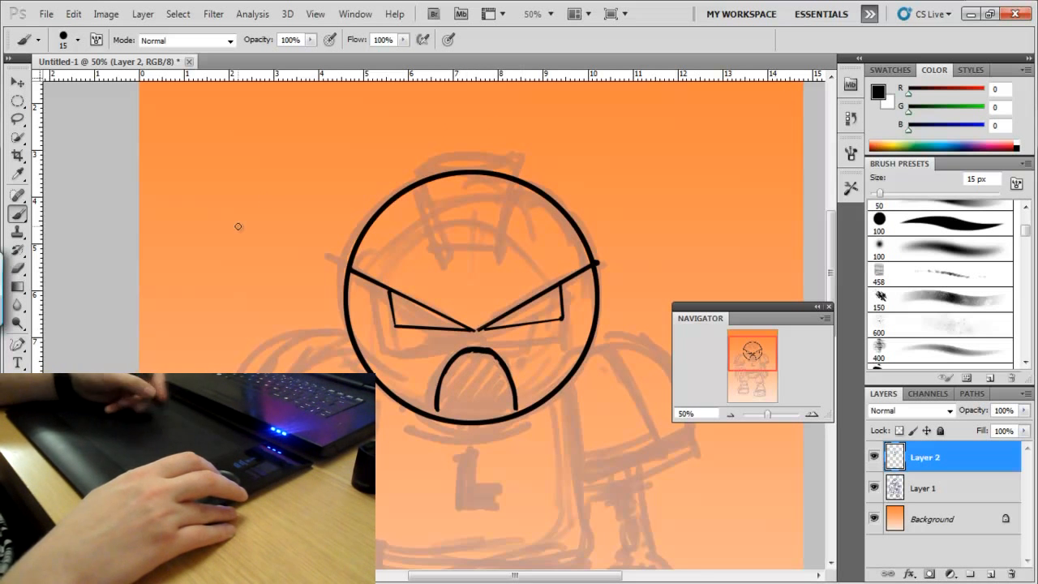
# Erase the helmet outline inside the crest area and ink the tapered crest with a curved top using a 9 px brush
pyautogui.moveTo(428, 163)
pyautogui.mouseDown()
pyautogui.moveTo(422, 172)
pyautogui.moveTo(452, 171)
pyautogui.mouseUp()
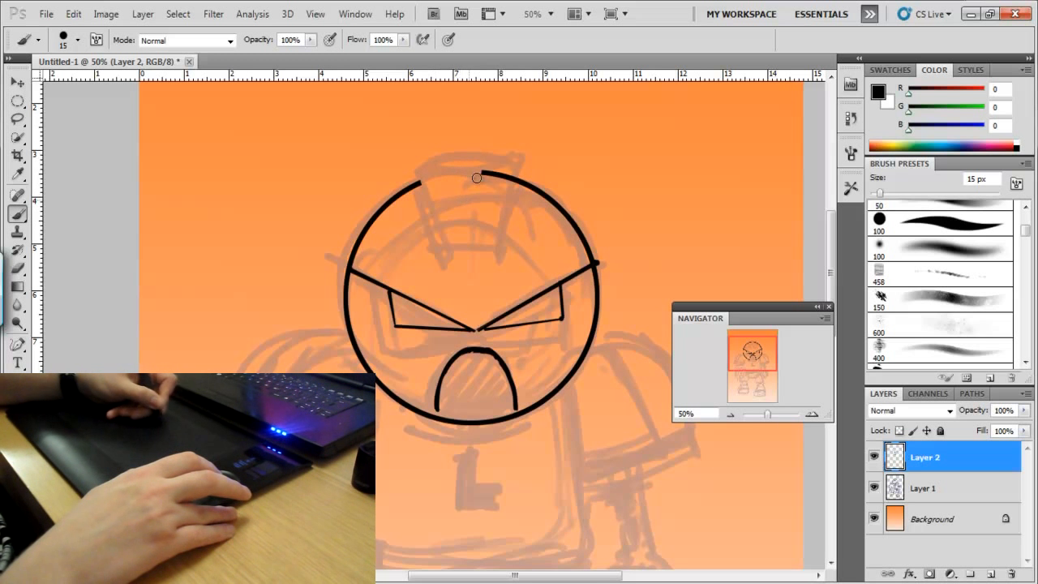
pyautogui.moveTo(495, 174); pyautogui.dragTo(503, 178)
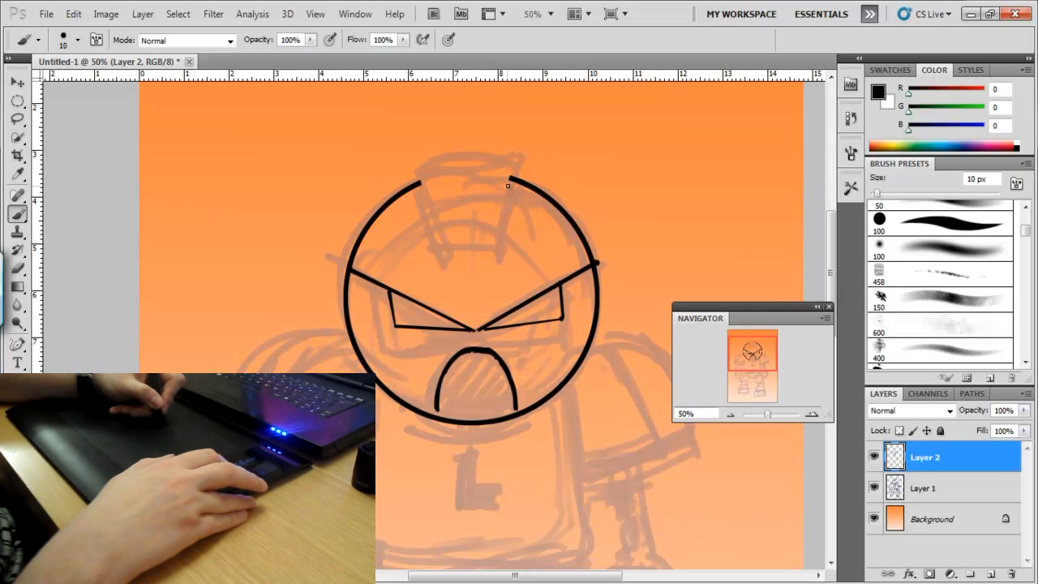
pyautogui.moveTo(508, 176); pyautogui.dragTo(498, 219)
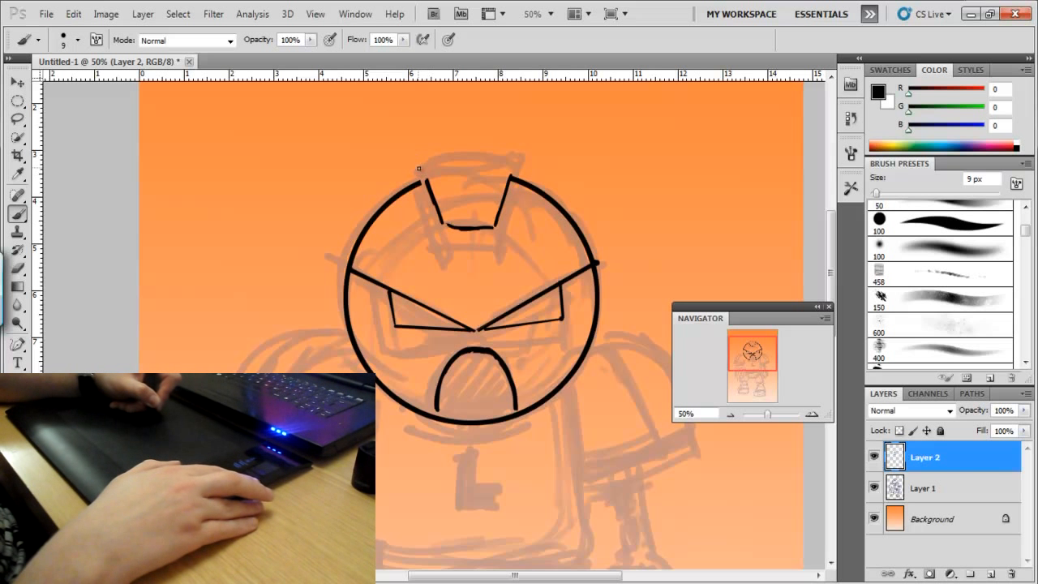
pyautogui.moveTo(421, 172)
pyautogui.mouseDown()
pyautogui.moveTo(508, 167)
pyautogui.moveTo(446, 160)
pyautogui.moveTo(418, 173)
pyautogui.moveTo(516, 171)
pyautogui.mouseUp()
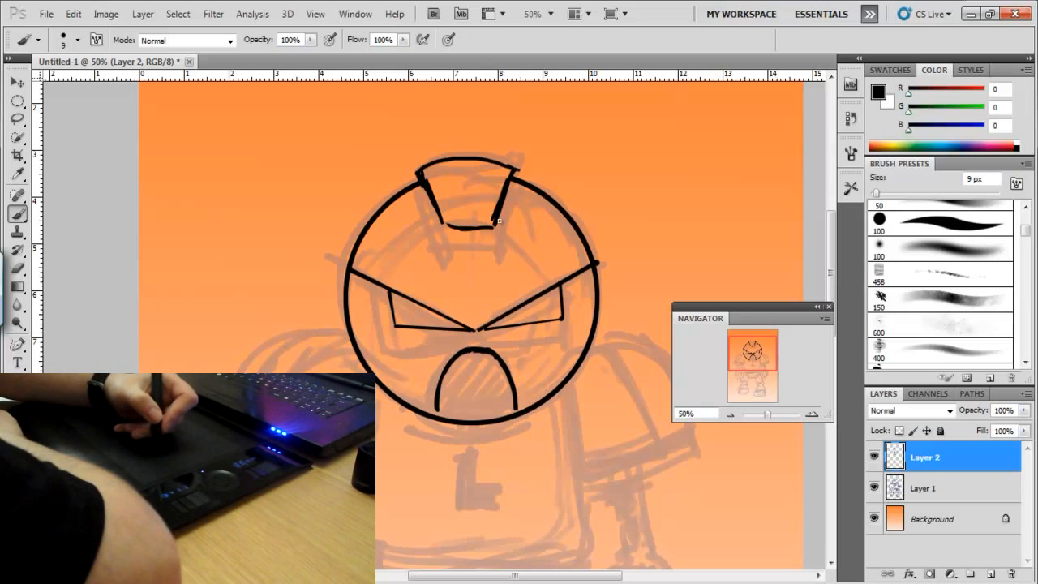
# Lower the opacity of the sketch on Layer 1 to 14%
pyautogui.click(925, 487)
pyautogui.click(1024, 411)
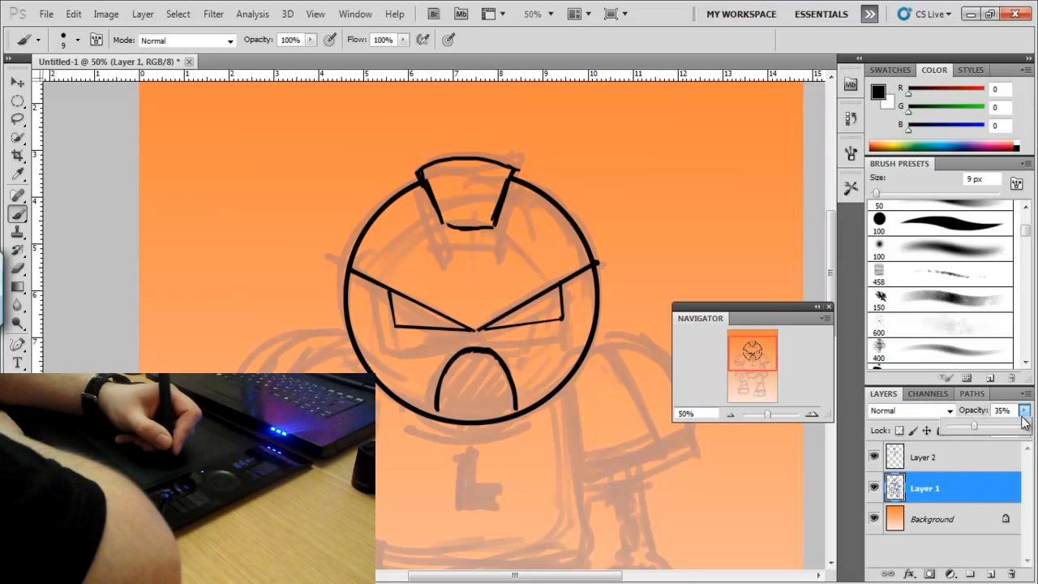
pyautogui.moveTo(972, 429); pyautogui.dragTo(956, 432)
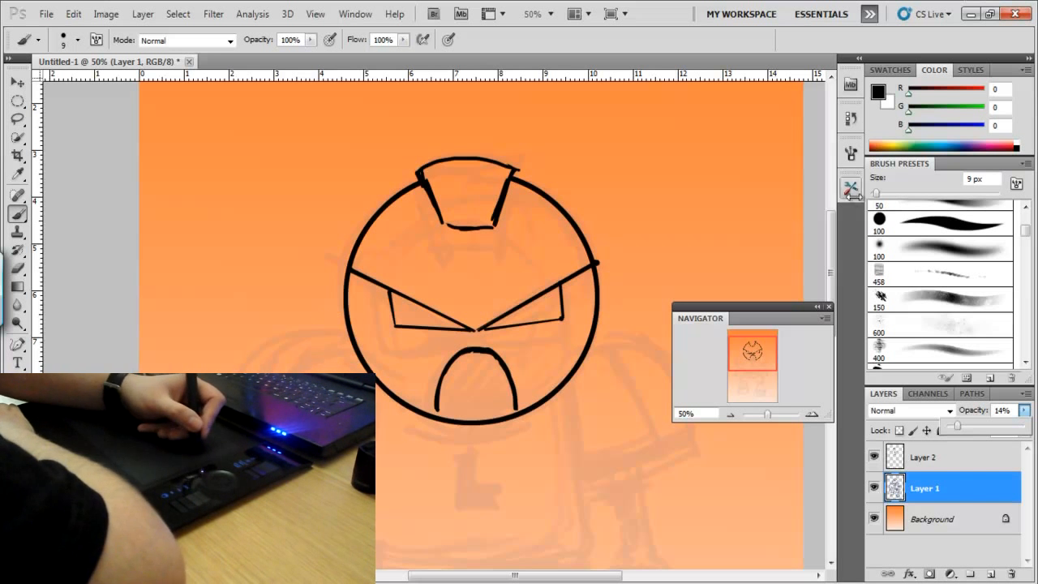
# Choose the 100 px hard round brush and set the foreground color to dark blue #162f7a
pyautogui.click(936, 227)
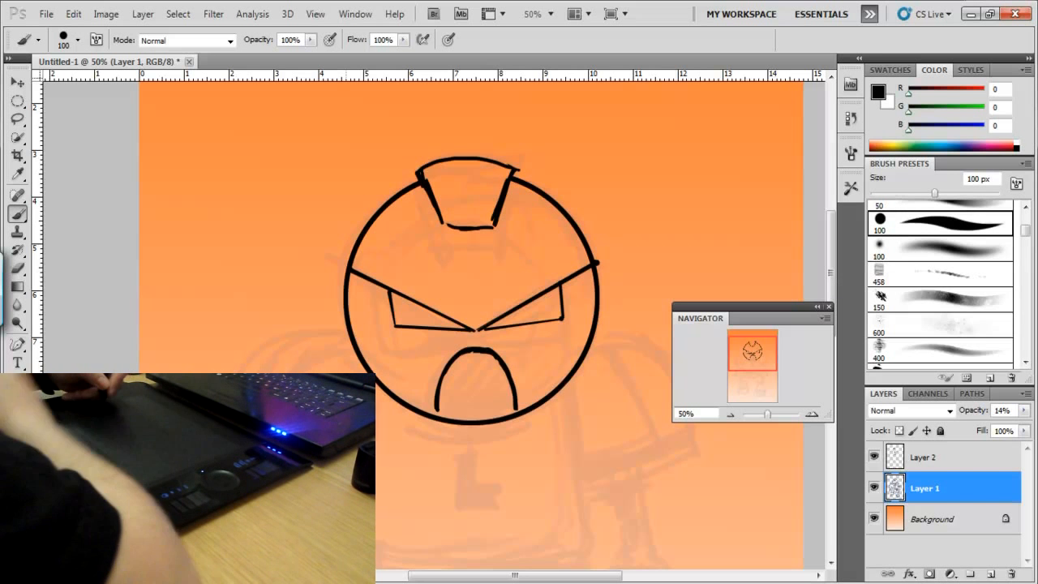
pyautogui.click(15, 505)
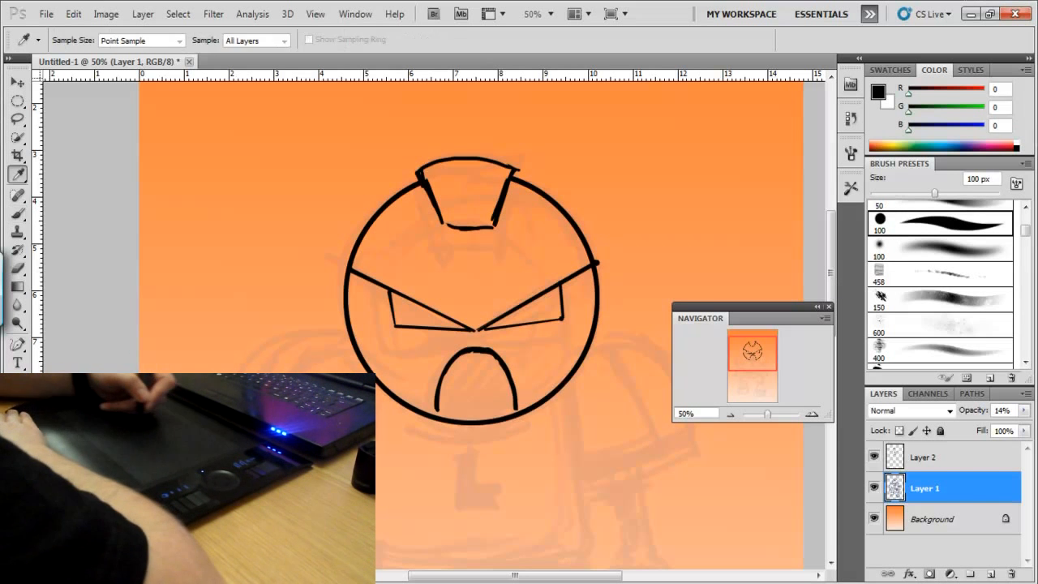
pyautogui.moveTo(437, 250)
pyautogui.mouseDown()
pyautogui.moveTo(459, 235)
pyautogui.moveTo(473, 260)
pyautogui.moveTo(438, 277)
pyautogui.mouseUp()
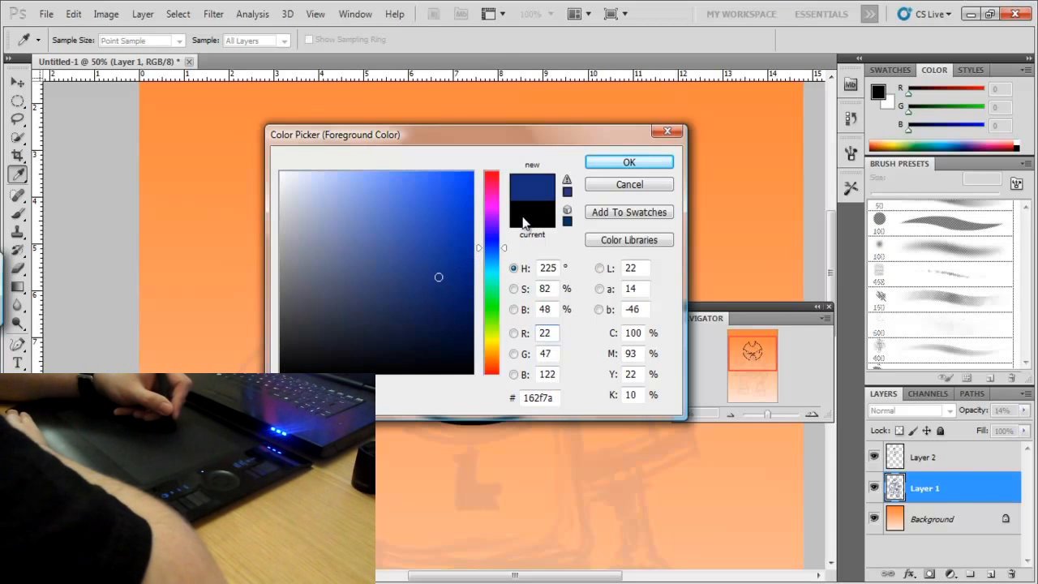
pyautogui.click(603, 166)
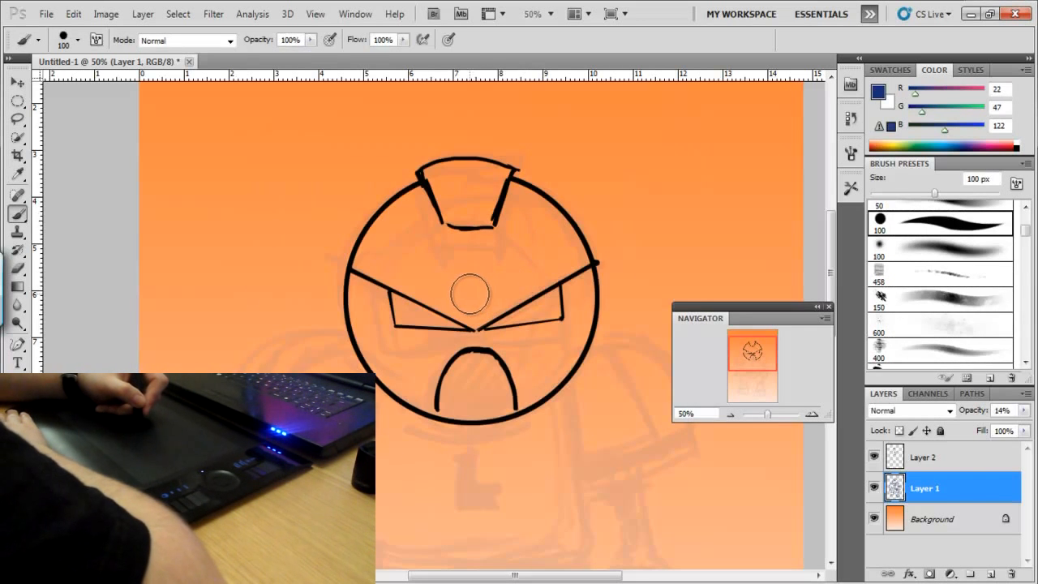
# Create a new layer, place it between Layer 1 and the Background, and make it active
pyautogui.click(992, 574)
pyautogui.moveTo(927, 491); pyautogui.dragTo(876, 553)
pyautogui.moveTo(916, 497); pyautogui.dragTo(911, 551)
pyautogui.moveTo(931, 495); pyautogui.dragTo(892, 558)
pyautogui.moveTo(926, 498); pyautogui.dragTo(905, 485)
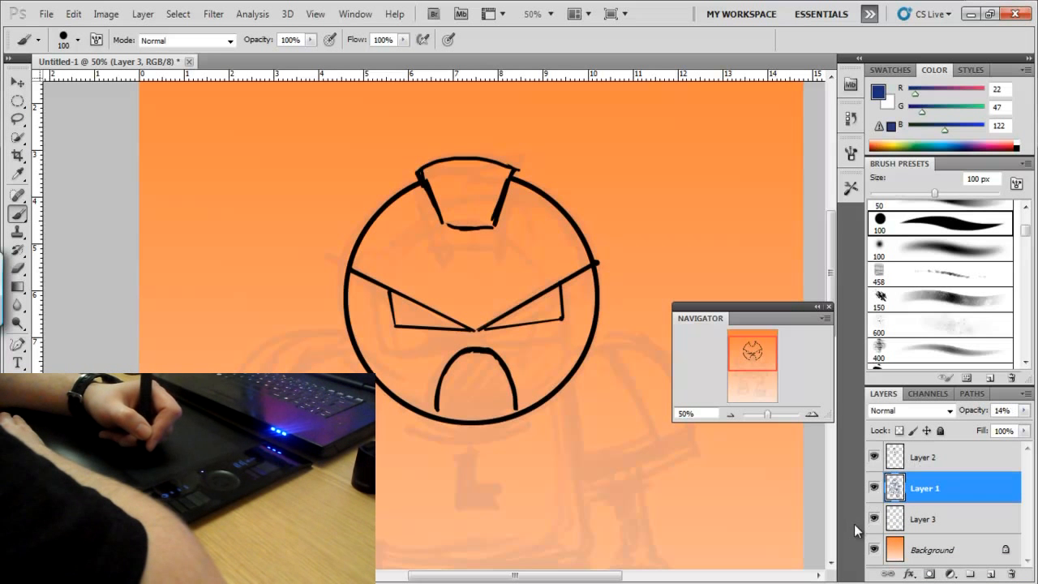
pyautogui.click(911, 524)
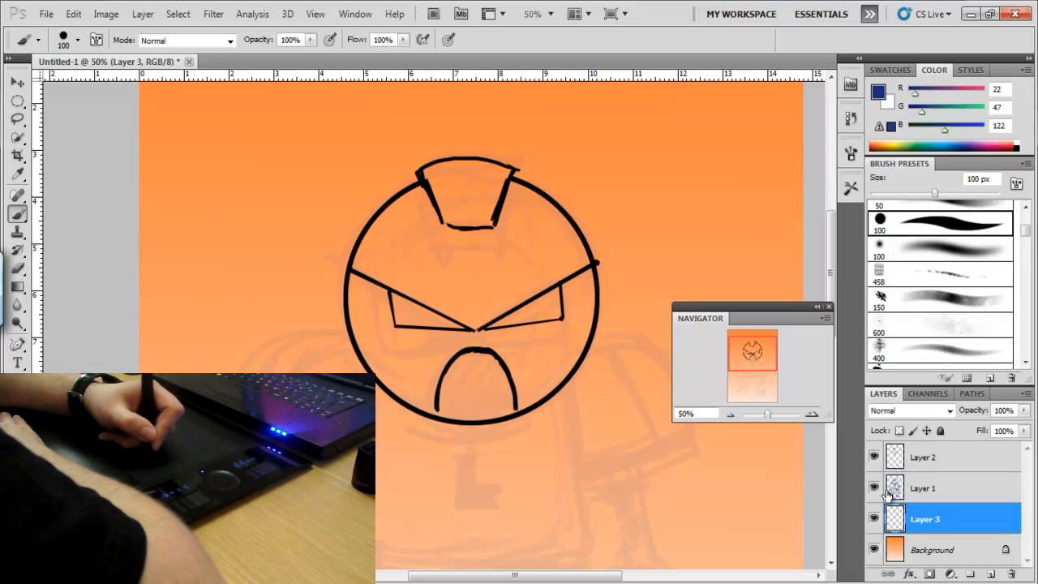
pyautogui.click(874, 488)
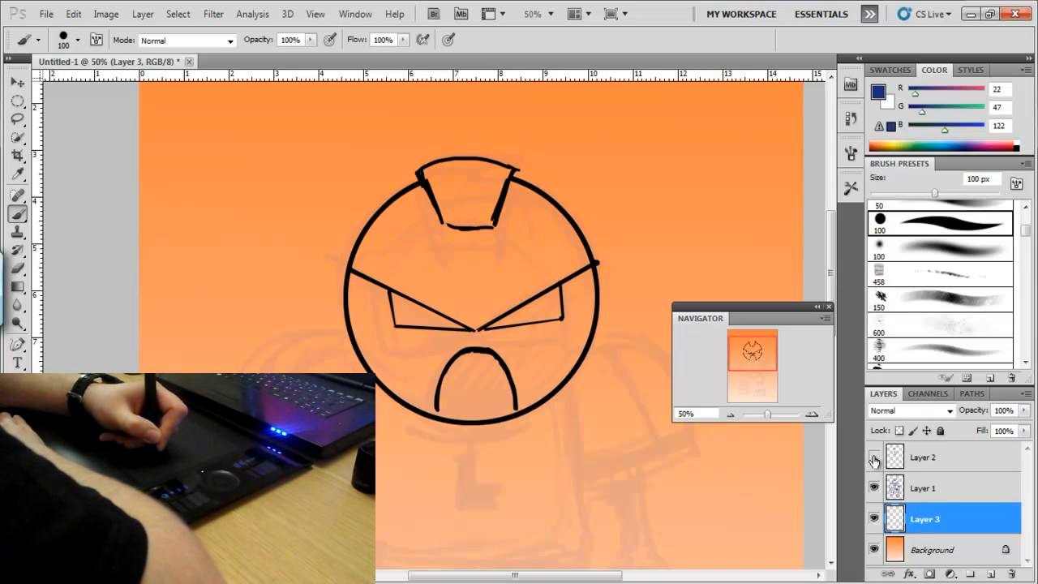
pyautogui.click(874, 459)
pyautogui.click(874, 459)
pyautogui.click(874, 489)
pyautogui.click(874, 488)
pyautogui.moveTo(922, 523); pyautogui.dragTo(918, 501)
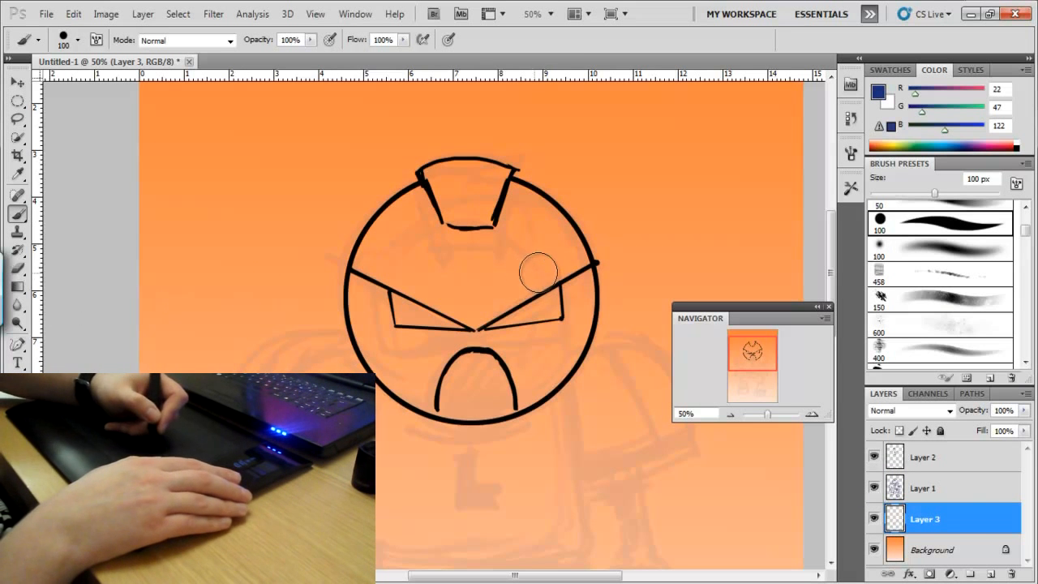
# Block in the middle and lower face with dark blue on Layer 3, reducing the brush to 40 px to close the gaps
pyautogui.moveTo(493, 258)
pyautogui.mouseDown()
pyautogui.moveTo(485, 313)
pyautogui.moveTo(486, 290)
pyautogui.moveTo(465, 306)
pyautogui.moveTo(457, 284)
pyautogui.moveTo(433, 289)
pyautogui.moveTo(434, 245)
pyautogui.moveTo(398, 253)
pyautogui.moveTo(409, 304)
pyautogui.moveTo(466, 265)
pyautogui.moveTo(513, 251)
pyautogui.moveTo(552, 263)
pyautogui.moveTo(571, 328)
pyautogui.moveTo(545, 351)
pyautogui.moveTo(520, 341)
pyautogui.moveTo(521, 319)
pyautogui.moveTo(487, 333)
pyautogui.mouseUp()
pyautogui.moveTo(422, 333)
pyautogui.mouseDown()
pyautogui.moveTo(397, 357)
pyautogui.moveTo(442, 395)
pyautogui.moveTo(490, 391)
pyautogui.mouseUp()
pyautogui.press('[')
pyautogui.press('[')
pyautogui.press('[')
pyautogui.press('[')
pyautogui.press('[')
pyautogui.press('[')
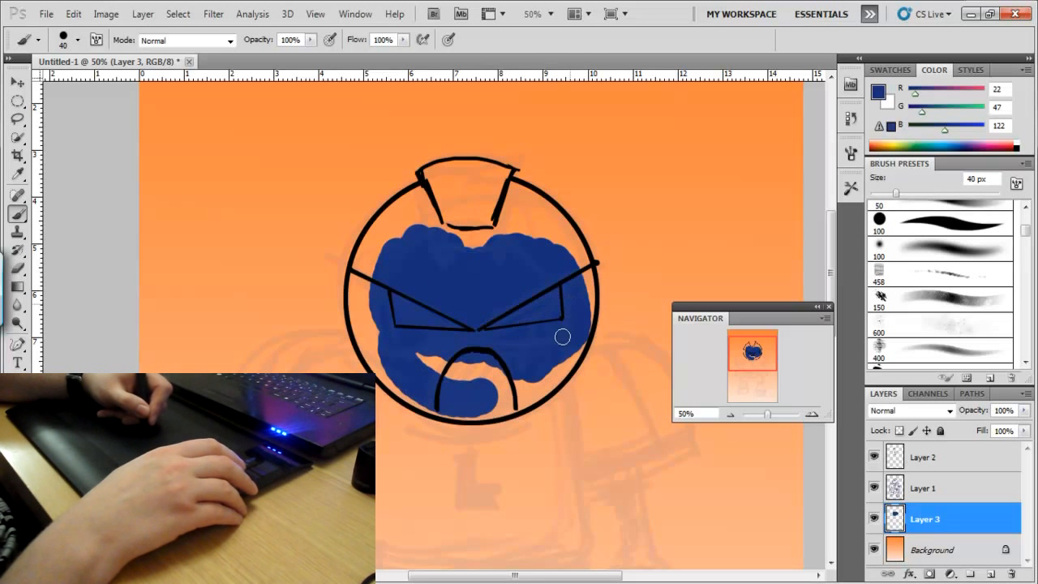
pyautogui.moveTo(584, 329); pyautogui.dragTo(528, 384)
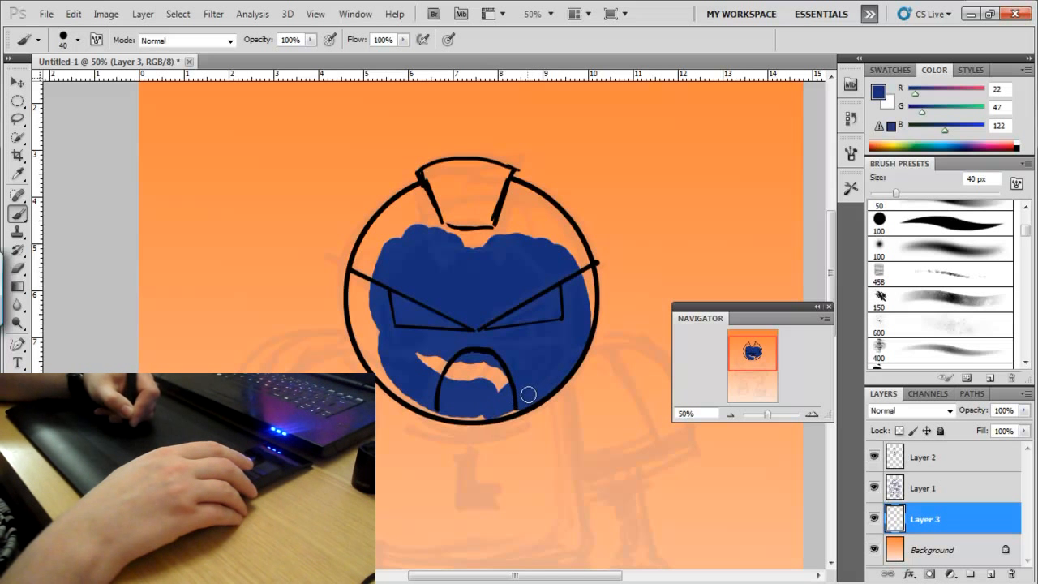
pyautogui.moveTo(483, 359)
pyautogui.mouseDown()
pyautogui.moveTo(431, 370)
pyautogui.moveTo(455, 345)
pyautogui.moveTo(424, 382)
pyautogui.mouseUp()
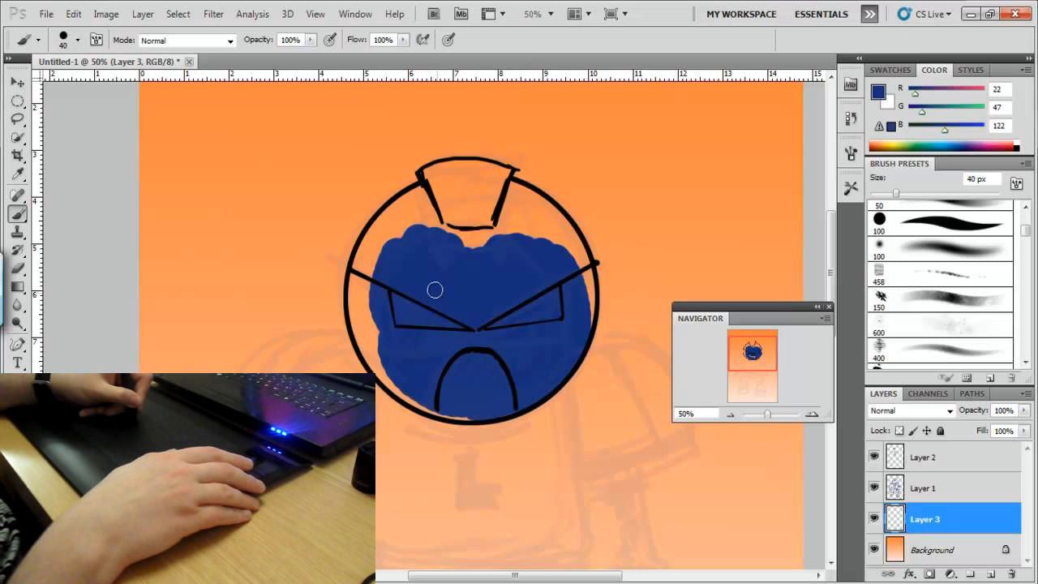
# Fill the helmet's remaining edges, forehead and crest with dark blue up to the outlines, and hide the Layer 1 sketch
pyautogui.moveTo(370, 263)
pyautogui.mouseDown()
pyautogui.moveTo(360, 283)
pyautogui.moveTo(372, 349)
pyautogui.mouseUp()
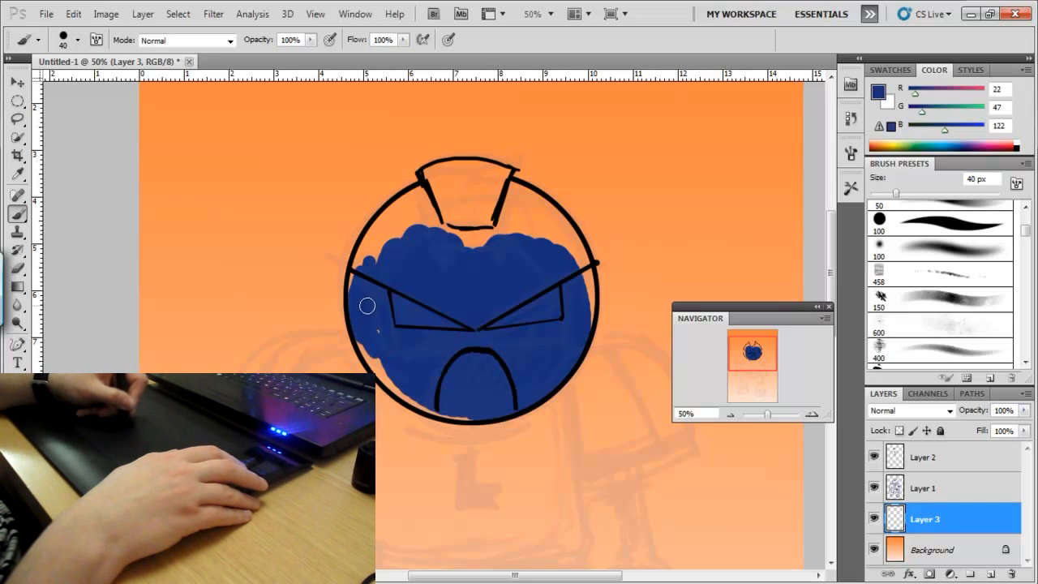
pyautogui.press(']')
pyautogui.press(']')
pyautogui.press('[')
pyautogui.press('[')
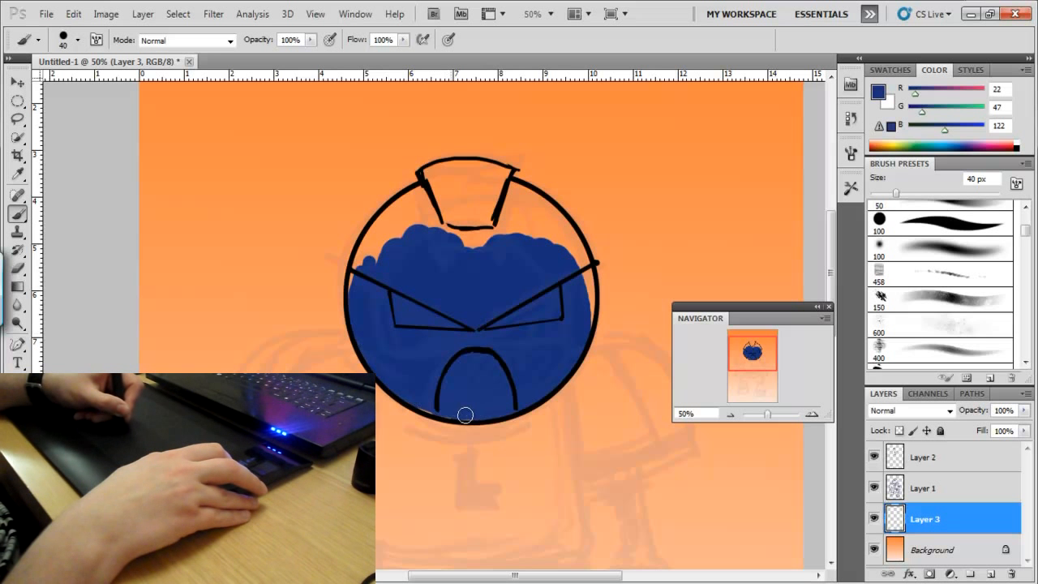
pyautogui.moveTo(500, 223)
pyautogui.mouseDown()
pyautogui.moveTo(537, 240)
pyautogui.moveTo(546, 235)
pyautogui.moveTo(552, 221)
pyautogui.mouseUp()
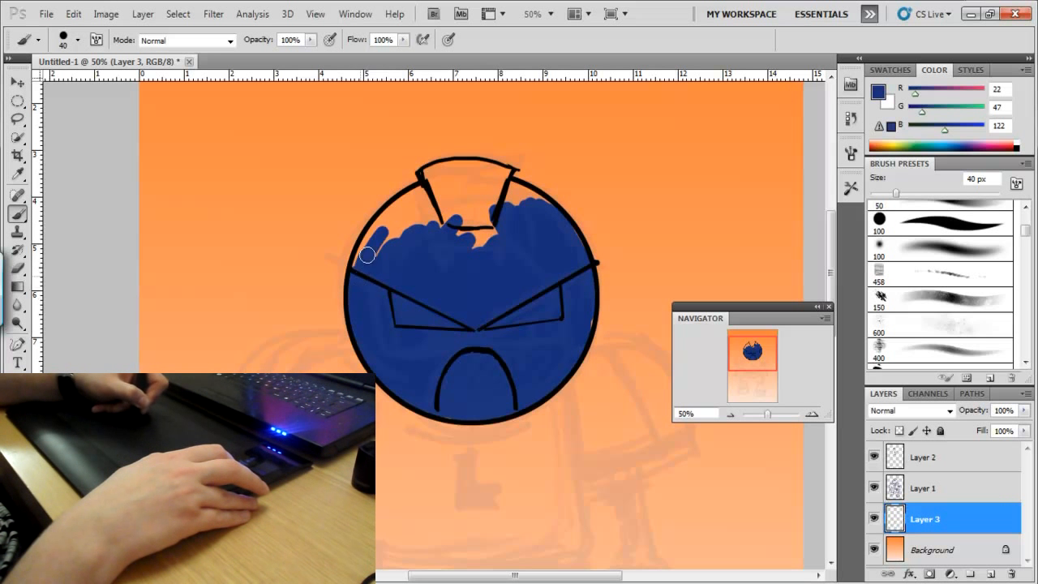
pyautogui.moveTo(369, 243)
pyautogui.mouseDown()
pyautogui.moveTo(415, 206)
pyautogui.moveTo(390, 244)
pyautogui.moveTo(463, 206)
pyautogui.moveTo(472, 246)
pyautogui.mouseUp()
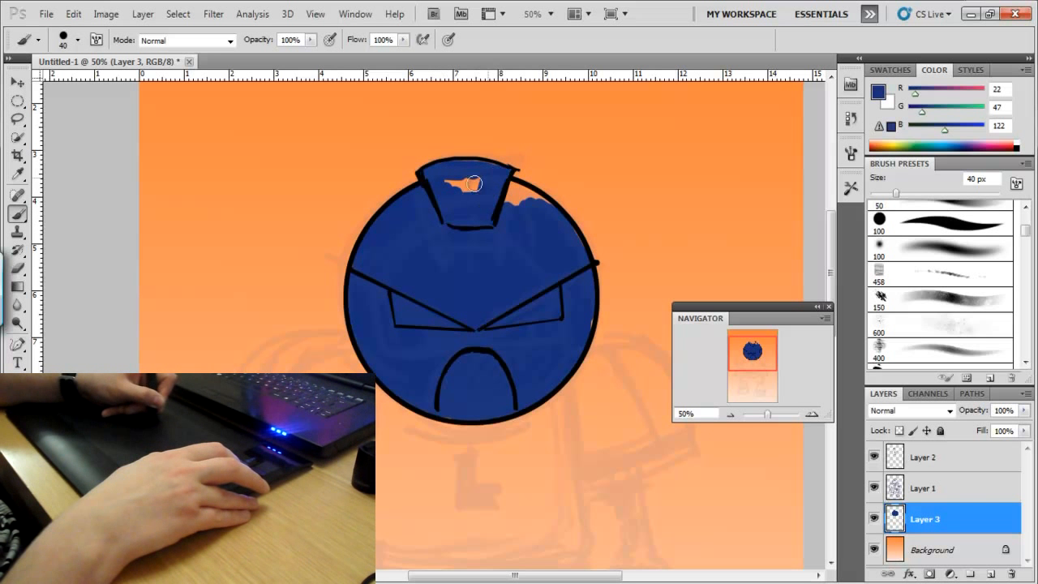
pyautogui.moveTo(474, 185); pyautogui.dragTo(438, 179)
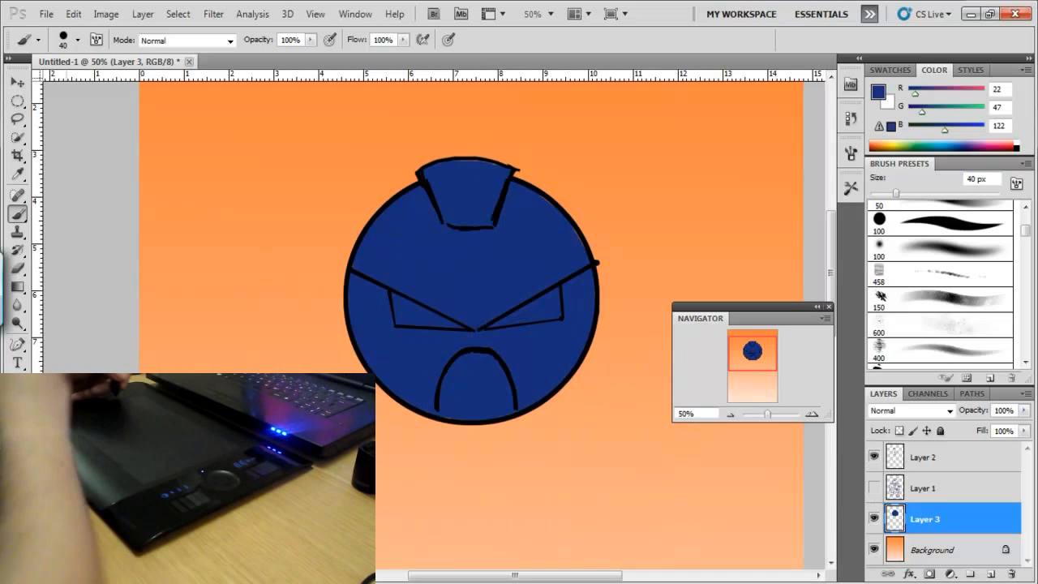
# Lasso jagged areas along the crest's left side, above both brow lines and along the helmet's upper-left edge as one combined selection
pyautogui.click(17, 118)
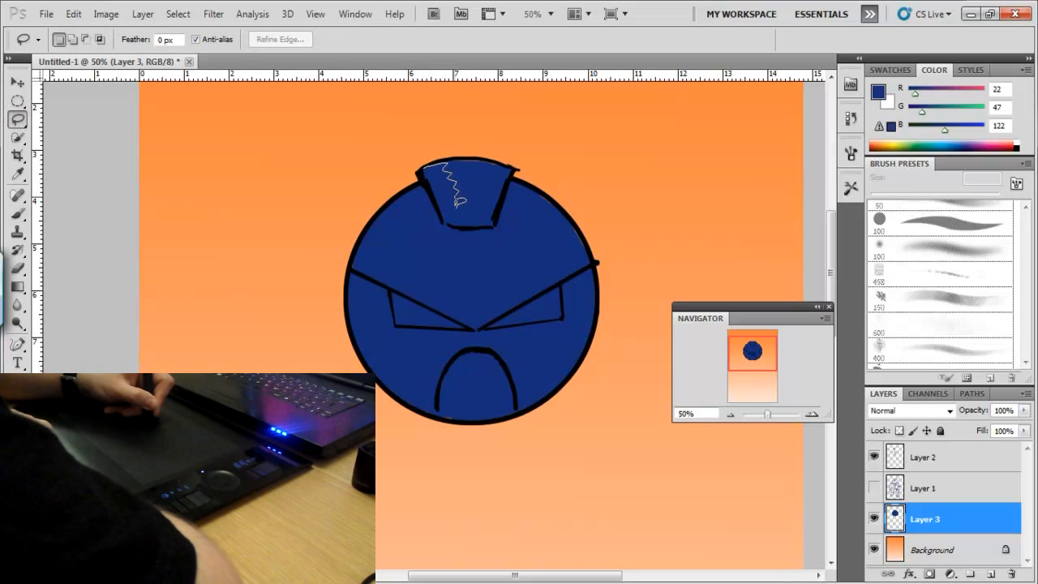
pyautogui.moveTo(425, 178); pyautogui.dragTo(424, 167)
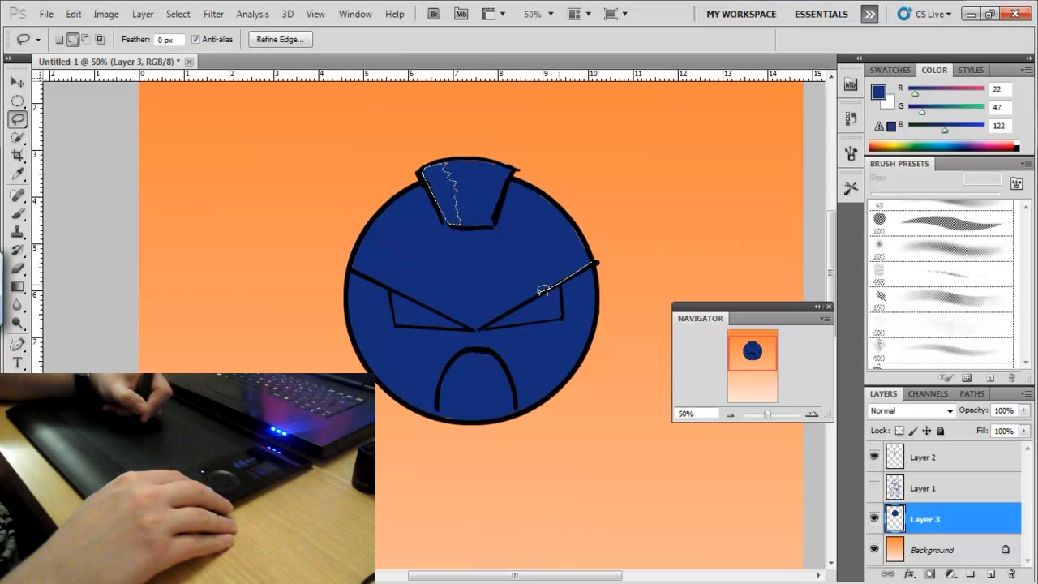
pyautogui.moveTo(473, 324); pyautogui.dragTo(434, 300)
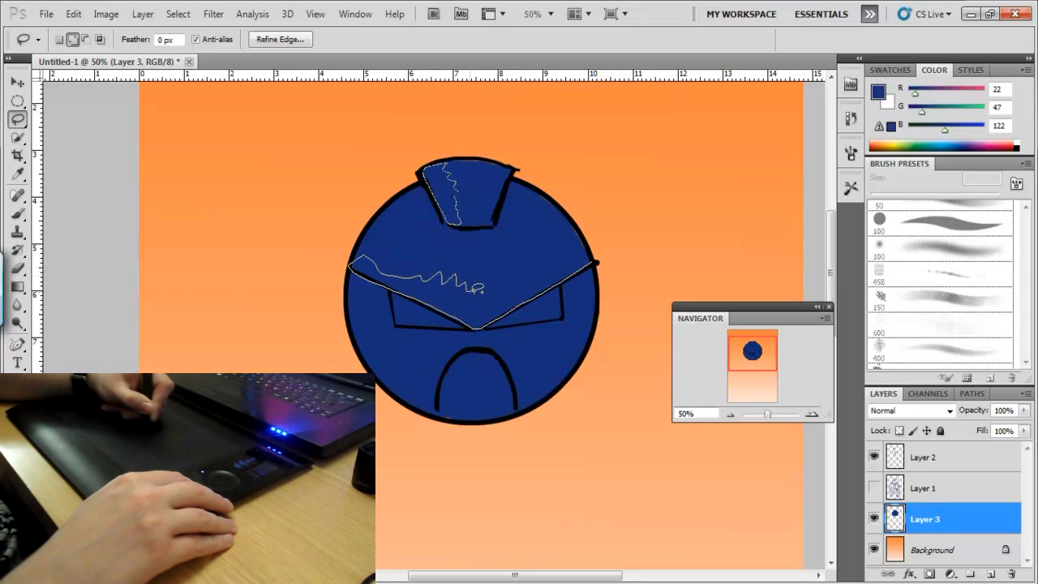
pyautogui.moveTo(582, 234); pyautogui.dragTo(597, 262)
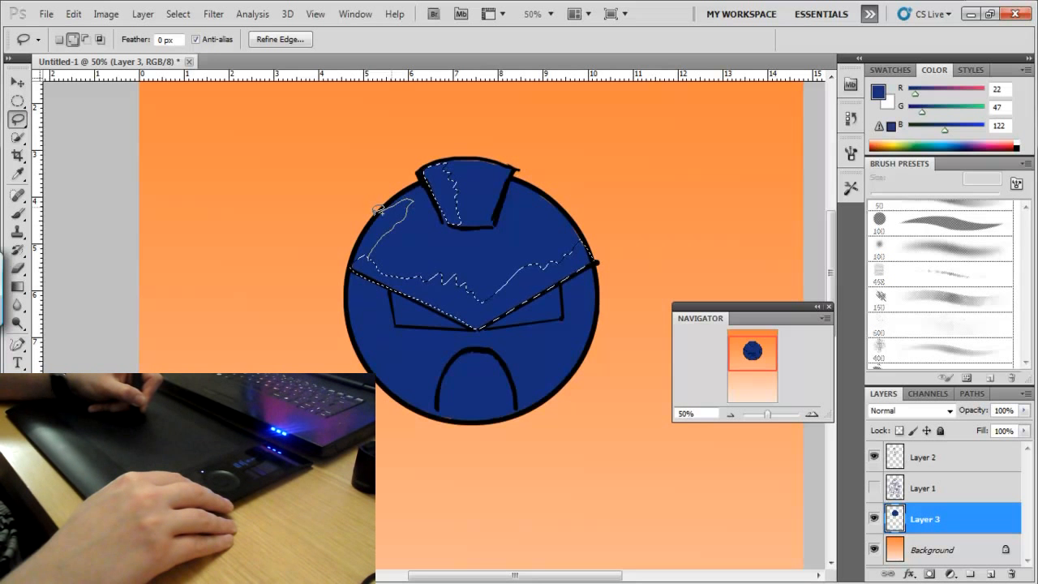
pyautogui.moveTo(378, 209); pyautogui.dragTo(364, 231)
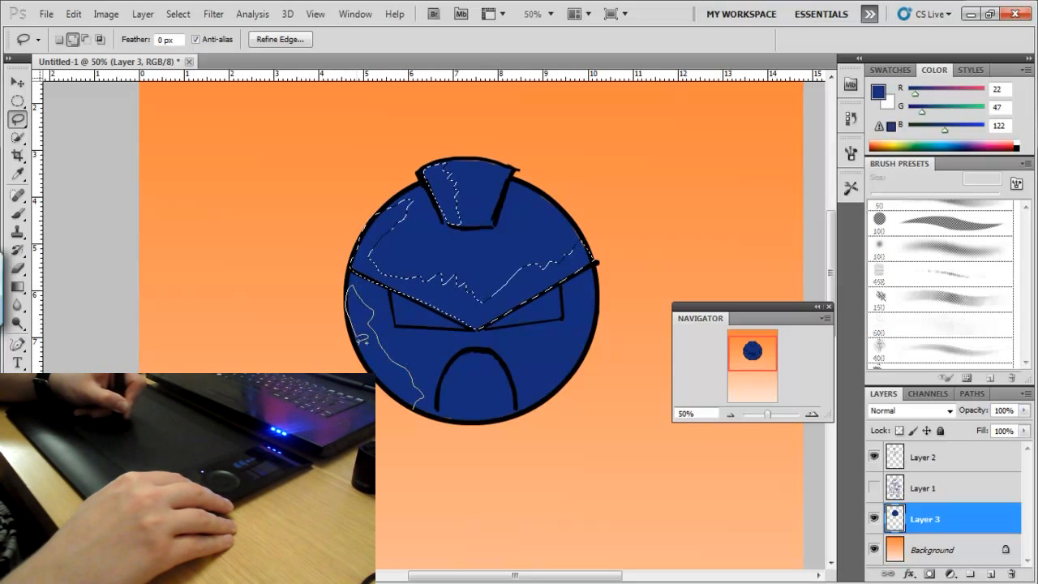
# Add the lower-left cheek, mouth guard rim, upper-right forehead and crest's right side to the selection, and hide the selection edges
pyautogui.moveTo(379, 378); pyautogui.dragTo(431, 399)
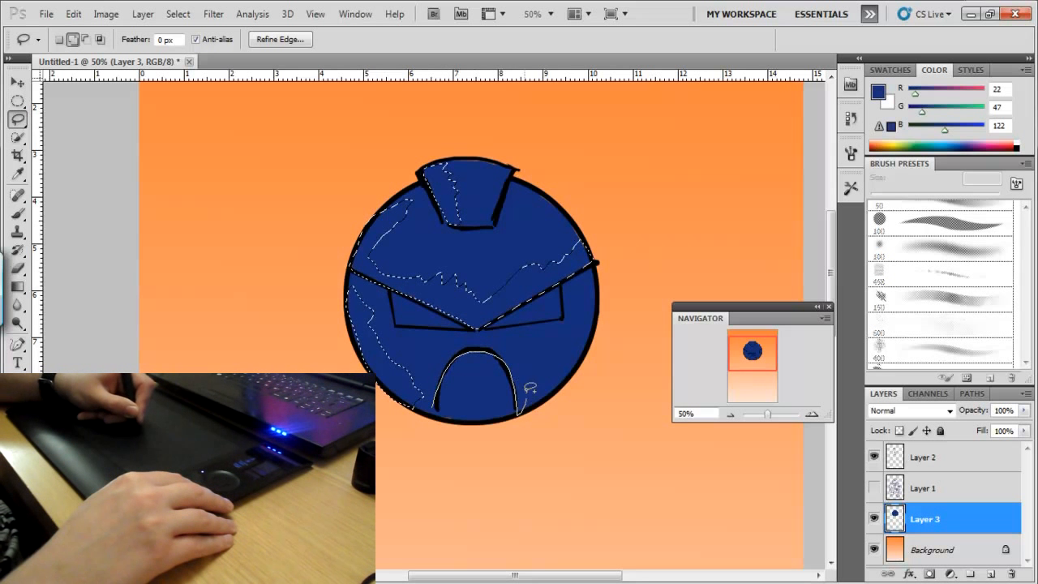
pyautogui.moveTo(430, 379); pyautogui.dragTo(425, 398)
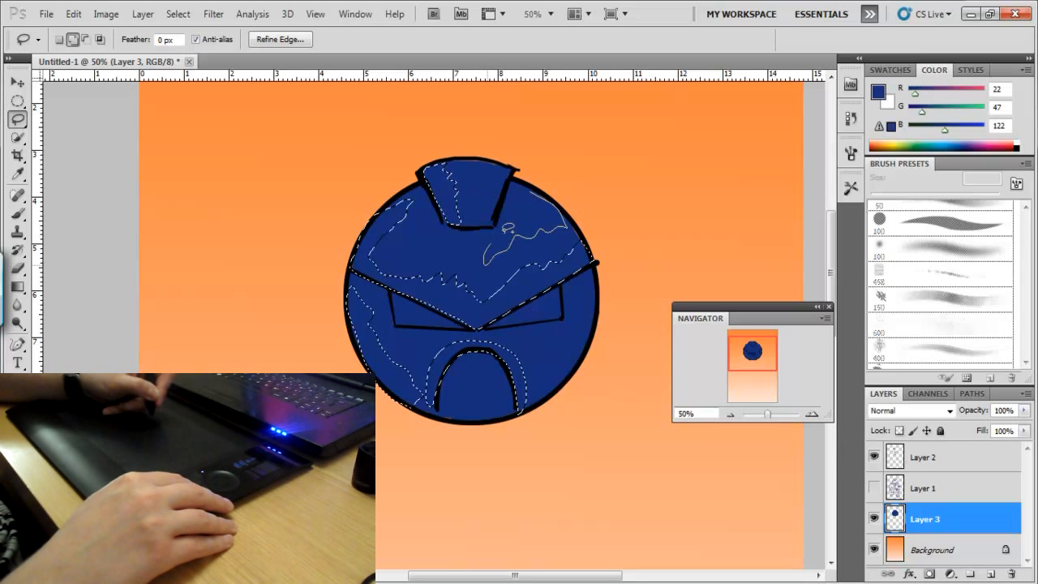
pyautogui.moveTo(530, 201)
pyautogui.mouseDown()
pyautogui.moveTo(491, 174)
pyautogui.moveTo(471, 212)
pyautogui.moveTo(495, 168)
pyautogui.mouseUp()
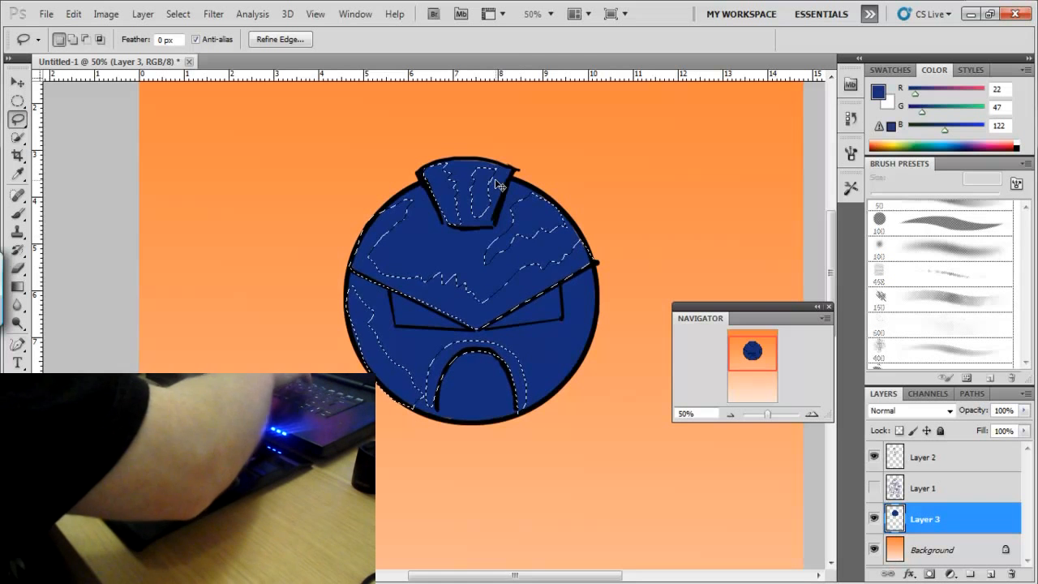
pyautogui.hotkey('ctrl', 'd')
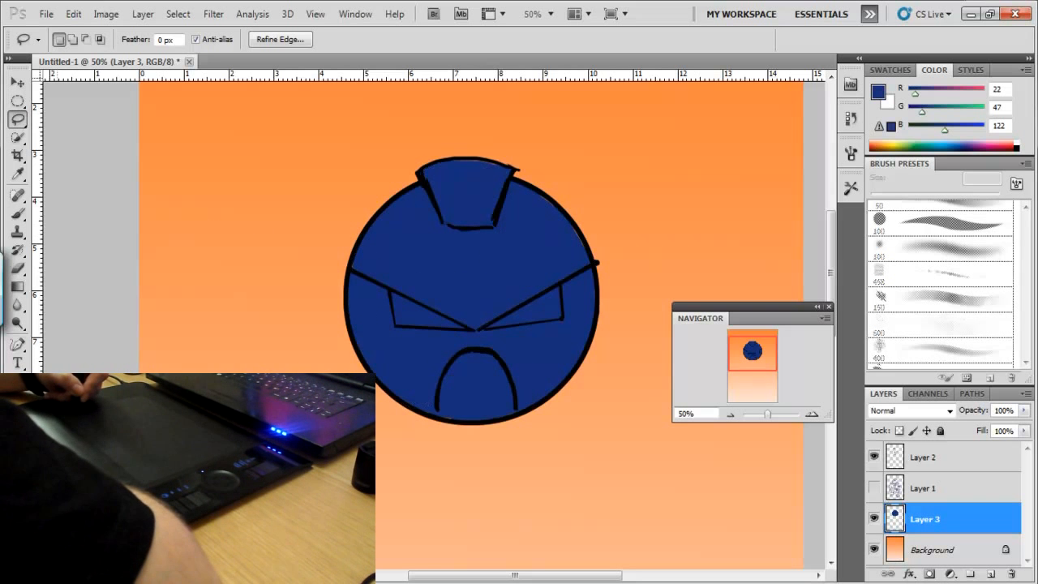
# Set the foreground color to bright blue #3062f6 and return to the Brush tool
pyautogui.click(14, 505)
pyautogui.moveTo(436, 279)
pyautogui.mouseDown()
pyautogui.moveTo(446, 211)
pyautogui.moveTo(419, 202)
pyautogui.moveTo(435, 179)
pyautogui.mouseUp()
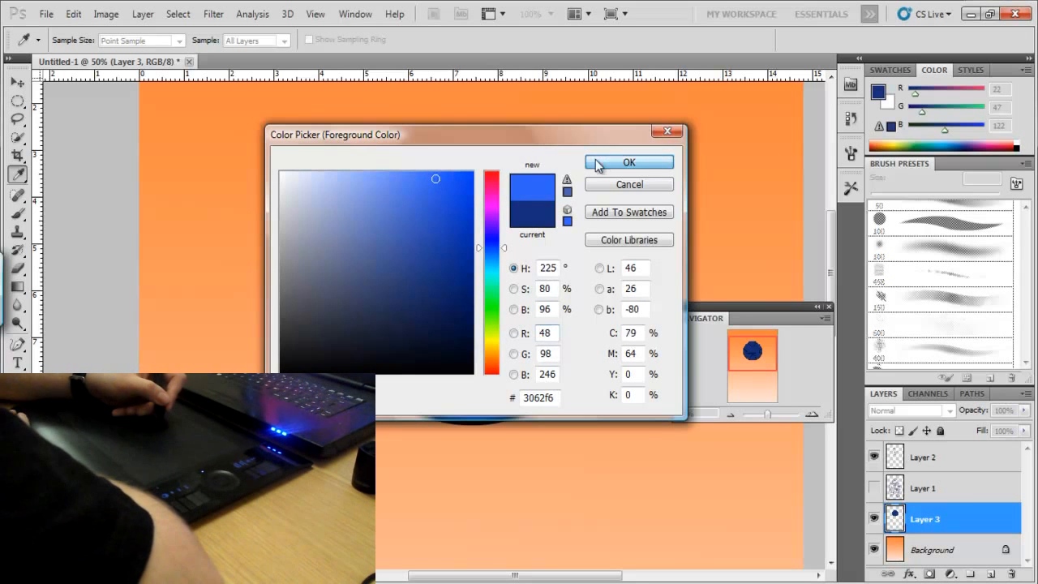
pyautogui.click(598, 165)
pyautogui.press('l')
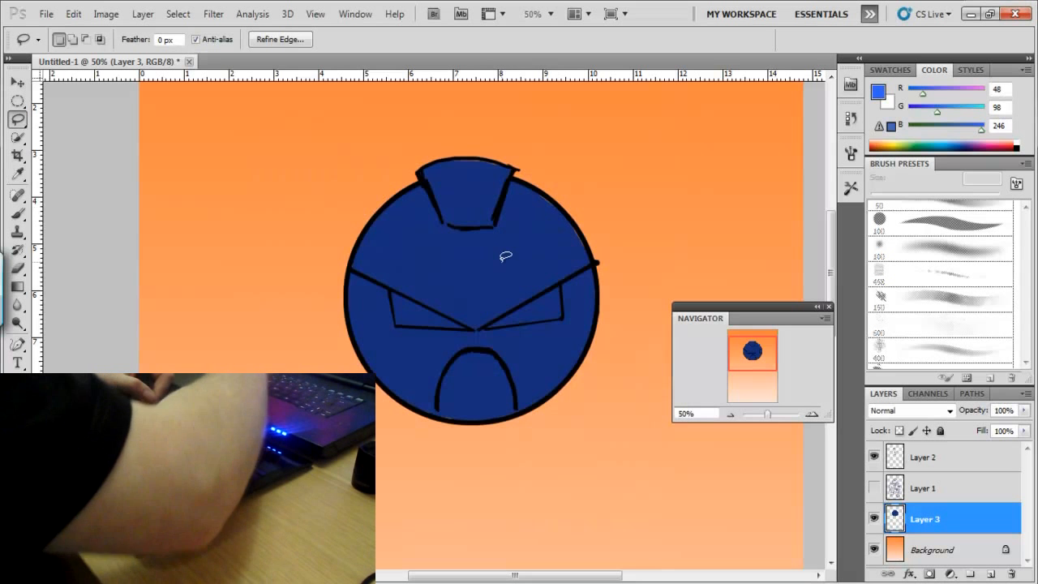
pyautogui.press('b')
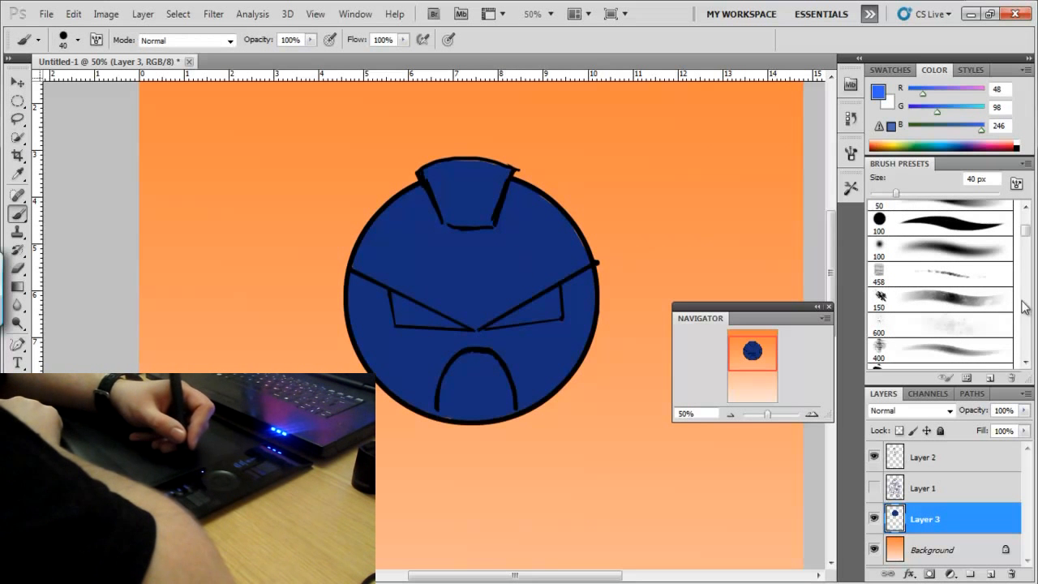
# Choose the soft round 100 px brush preset for painting the helmet highlights
pyautogui.click(1025, 361)
pyautogui.click(1025, 361)
pyautogui.click(1025, 362)
pyautogui.click(1025, 362)
pyautogui.click(1025, 363)
pyautogui.click(1025, 362)
pyautogui.click(1025, 362)
pyautogui.click(1026, 362)
pyautogui.click(1026, 353)
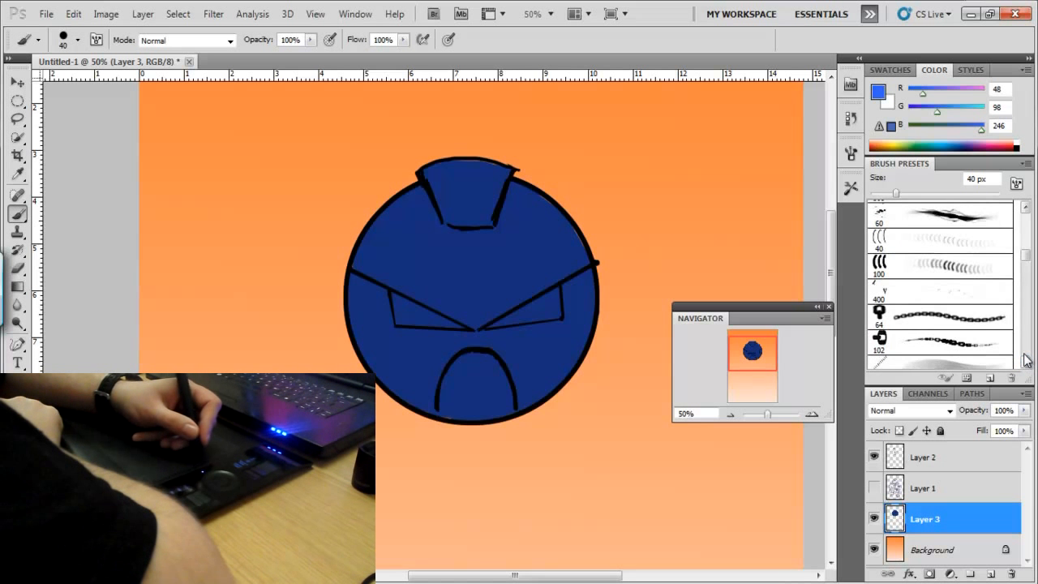
pyautogui.moveTo(1025, 258); pyautogui.dragTo(1025, 227)
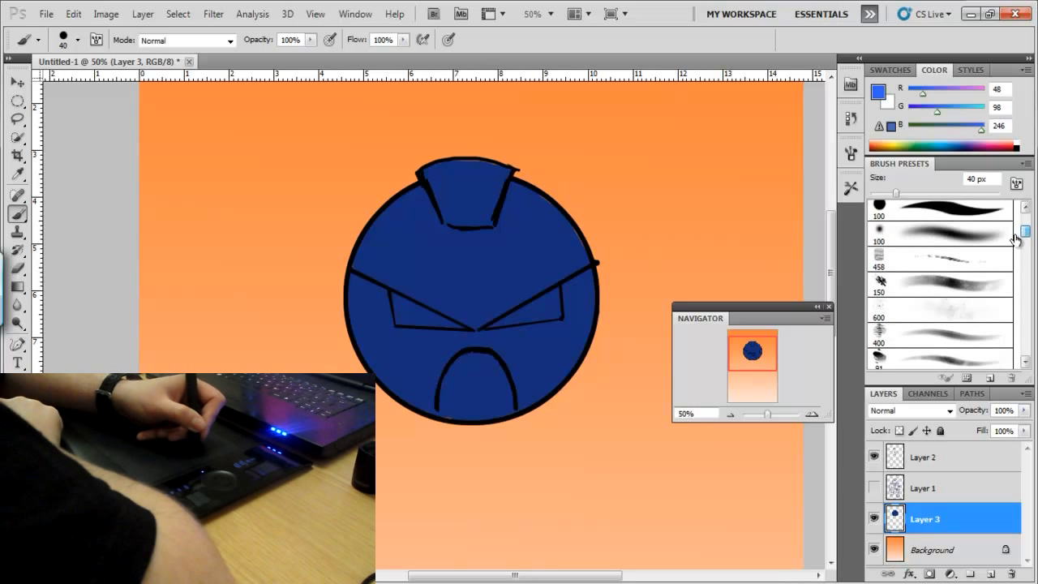
pyautogui.click(925, 234)
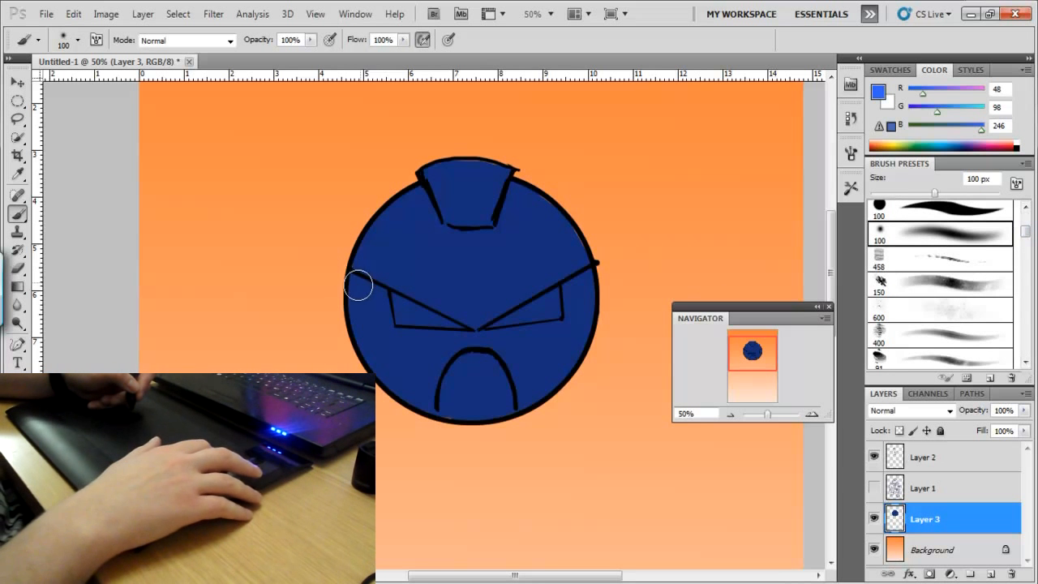
# Enlarge the brush to 400 px and paint soft bright blue highlights over the selected crest, forehead, brow, cheek and mouth guard areas
pyautogui.press(']')
pyautogui.press(']')
pyautogui.press(']')
pyautogui.press(']')
pyautogui.press(']')
pyautogui.press(']')
pyautogui.press(']')
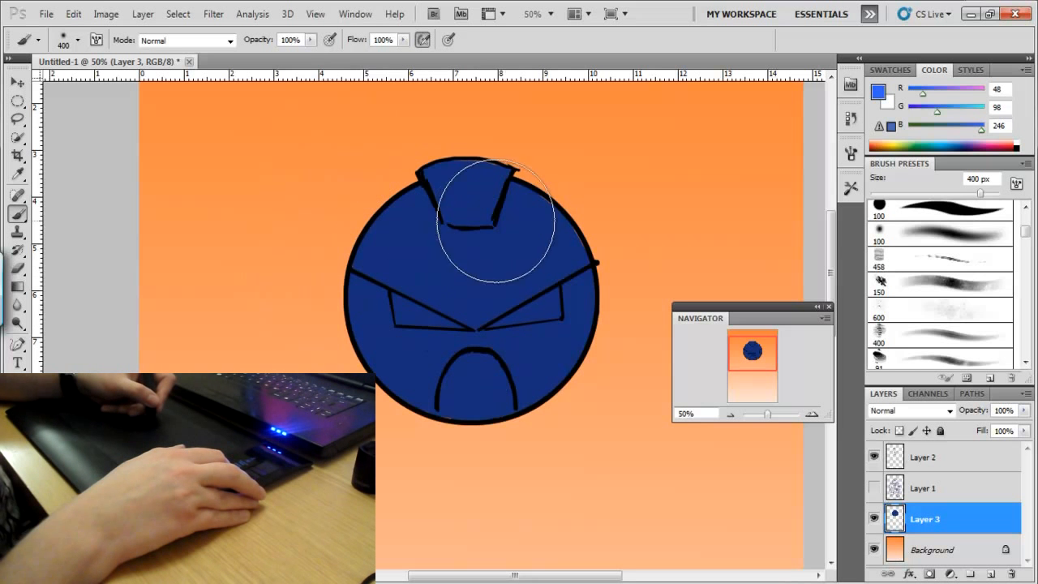
pyautogui.moveTo(433, 167)
pyautogui.mouseDown()
pyautogui.moveTo(457, 158)
pyautogui.moveTo(471, 197)
pyautogui.mouseUp()
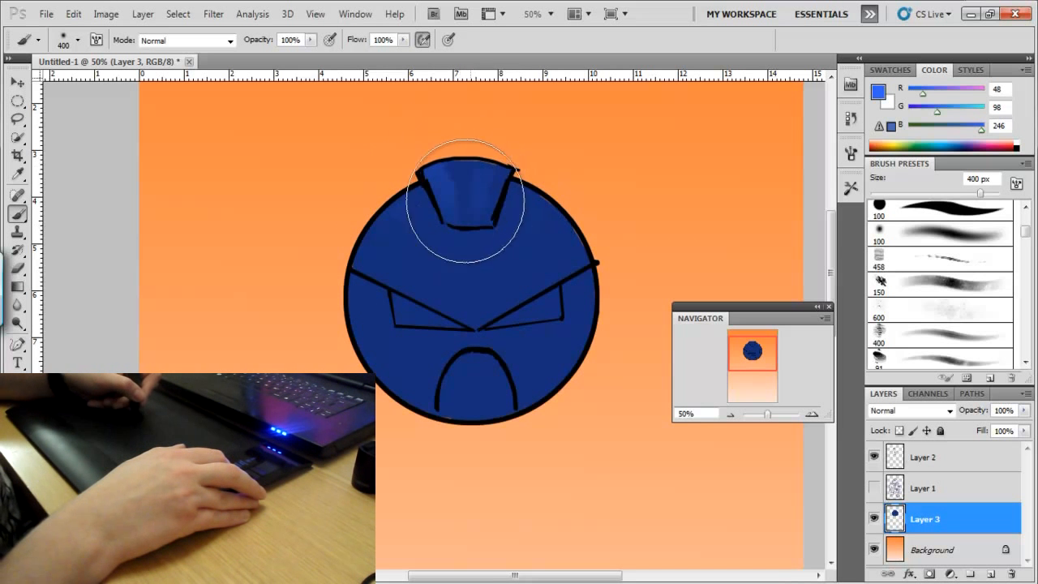
pyautogui.moveTo(355, 254)
pyautogui.mouseDown()
pyautogui.moveTo(356, 328)
pyautogui.moveTo(367, 319)
pyautogui.moveTo(366, 342)
pyautogui.moveTo(397, 381)
pyautogui.moveTo(369, 305)
pyautogui.moveTo(390, 347)
pyautogui.moveTo(440, 383)
pyautogui.moveTo(472, 358)
pyautogui.moveTo(505, 384)
pyautogui.moveTo(450, 412)
pyautogui.moveTo(550, 339)
pyautogui.moveTo(466, 350)
pyautogui.moveTo(434, 392)
pyautogui.mouseUp()
pyautogui.moveTo(573, 276); pyautogui.dragTo(573, 294)
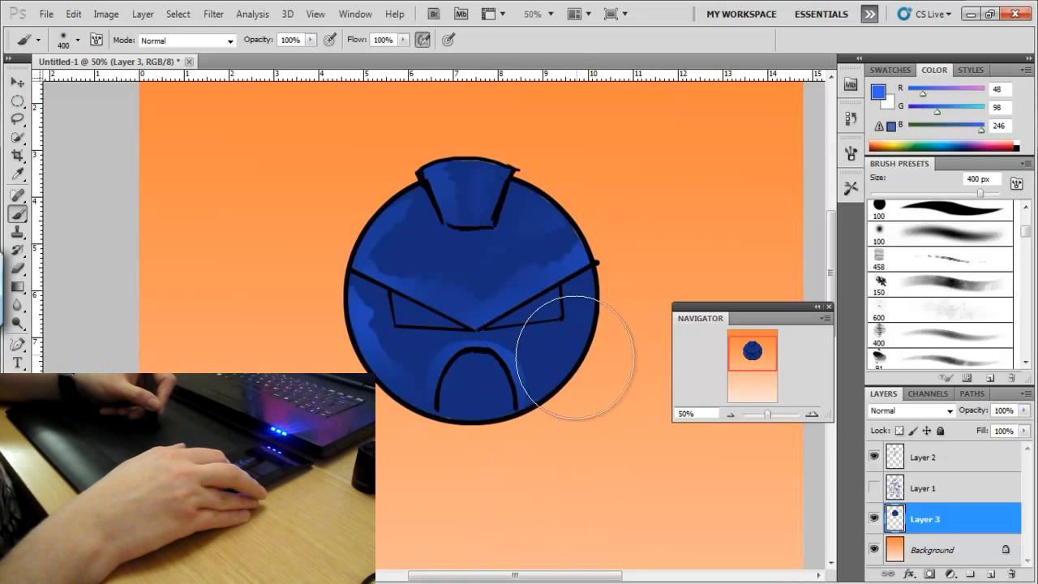
# Repaint subtler bright blue highlights on the selected forehead, cheek and mouth guard areas, and clear the selection
pyautogui.moveTo(535, 227); pyautogui.dragTo(468, 293)
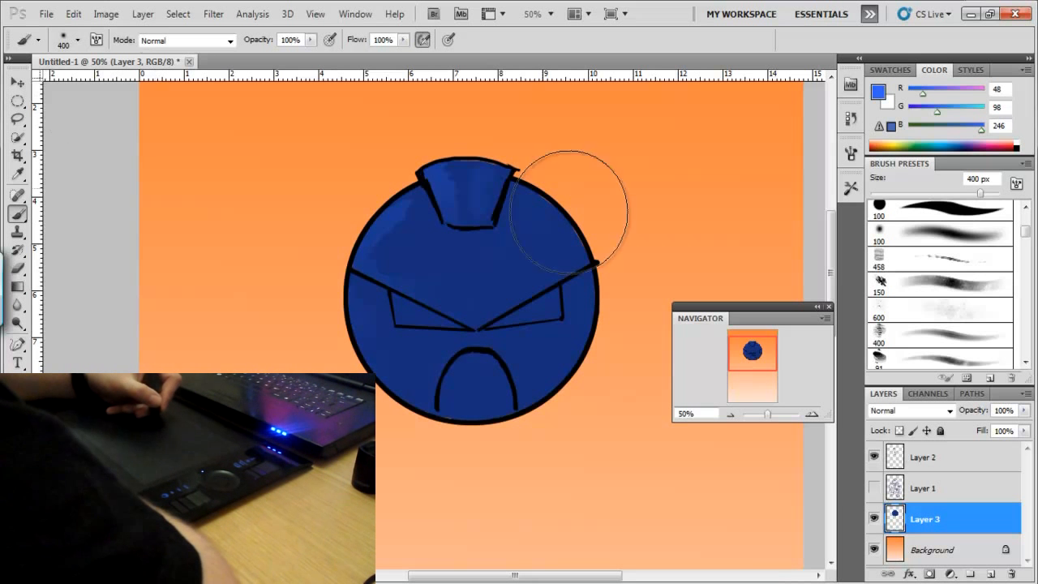
pyautogui.moveTo(531, 312)
pyautogui.mouseDown()
pyautogui.moveTo(546, 341)
pyautogui.moveTo(509, 366)
pyautogui.mouseUp()
pyautogui.moveTo(443, 357); pyautogui.dragTo(428, 399)
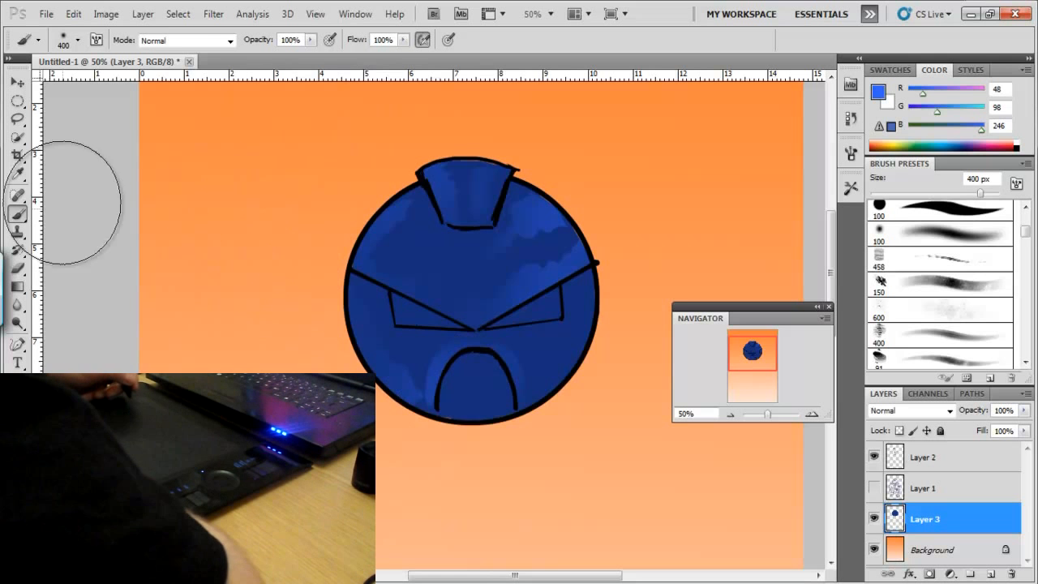
pyautogui.click(179, 14)
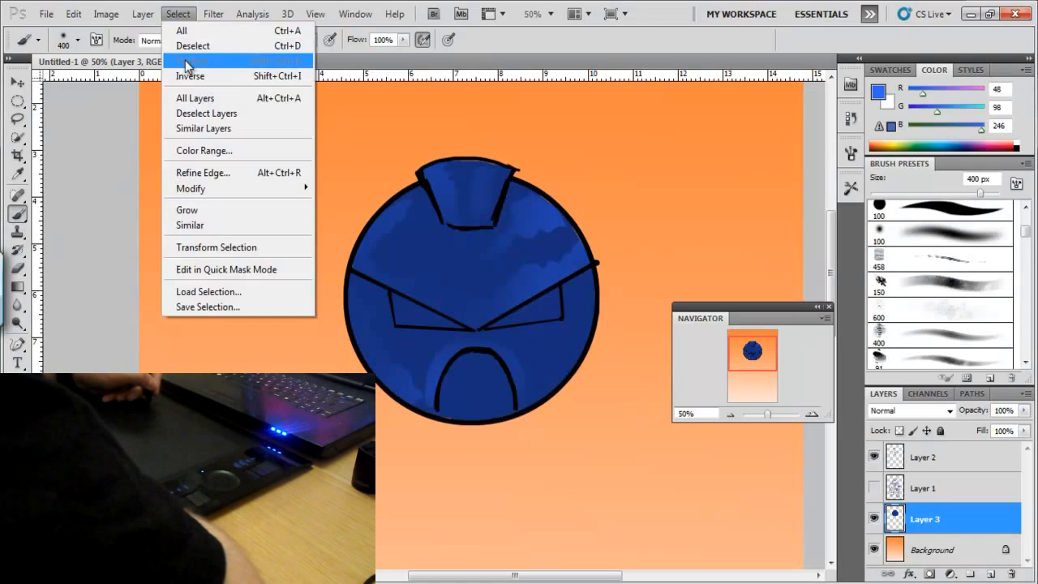
pyautogui.click(187, 45)
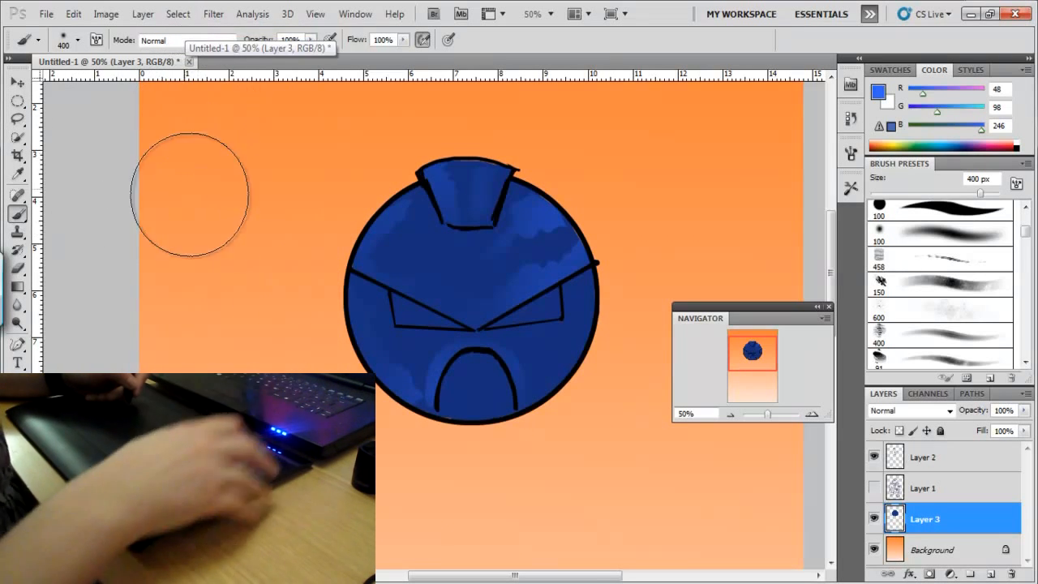
# Set the brush size to 90 px
pyautogui.press(']')
pyautogui.press(']')
pyautogui.press('[')
pyautogui.press('[')
pyautogui.press('[')
pyautogui.press('[')
pyautogui.press('[')
pyautogui.press('[')
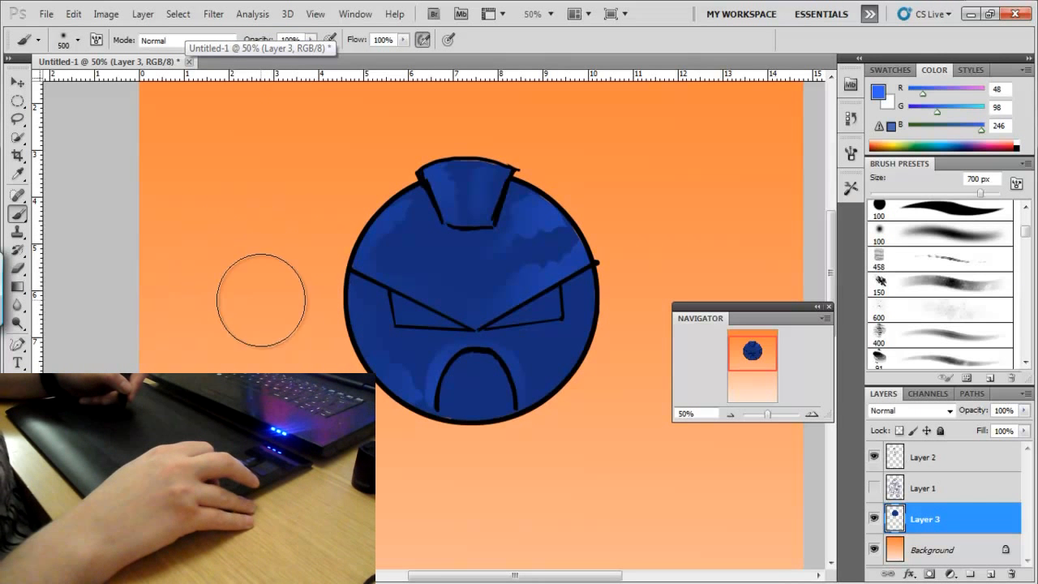
# Lasso smaller areas on the upper-right forehead, right brow, crest, upper-left edge and lower-left cheek as one combined selection
pyautogui.press('l')
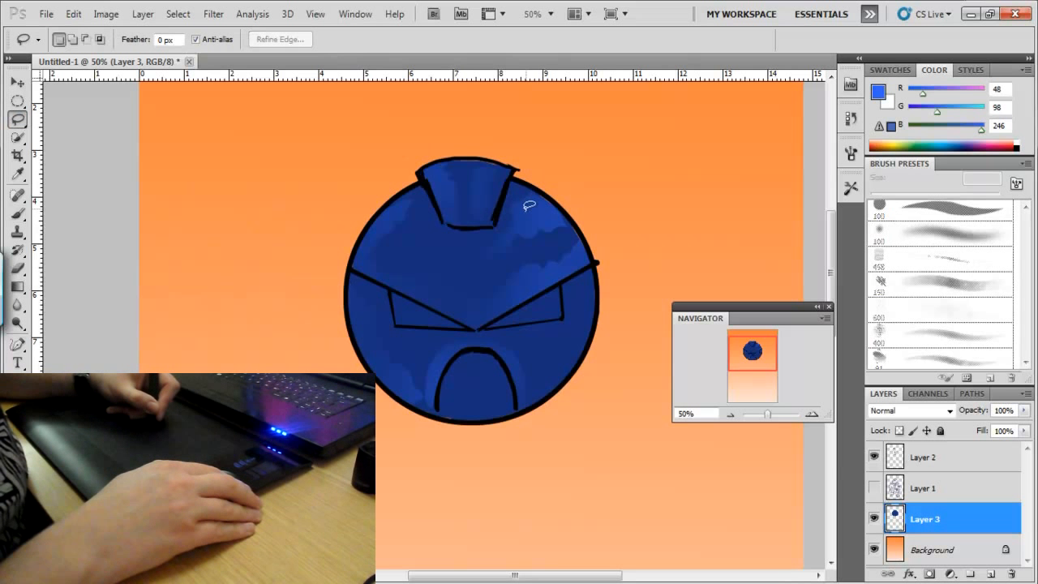
pyautogui.moveTo(542, 198); pyautogui.dragTo(540, 209)
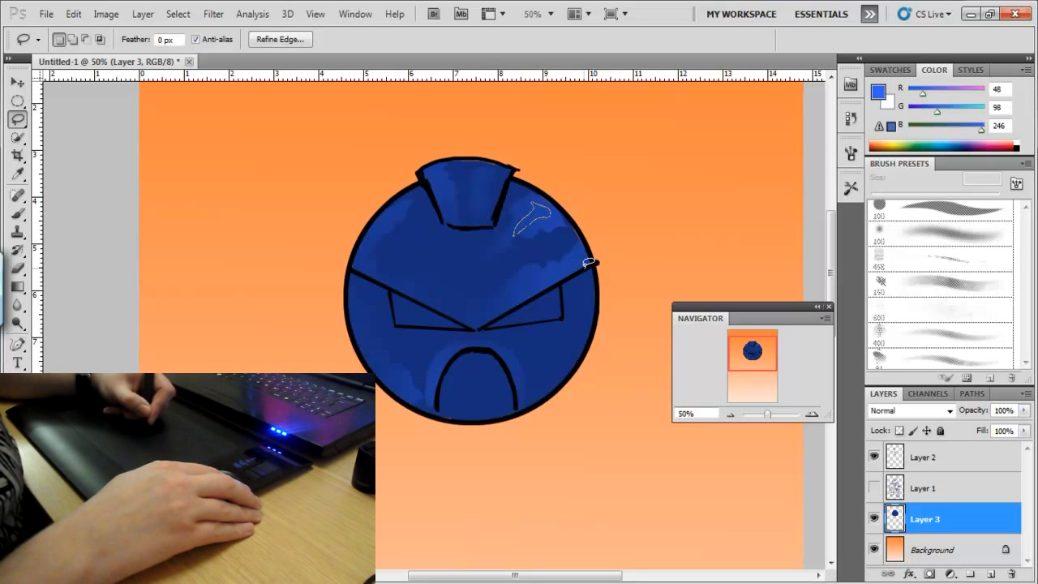
pyautogui.moveTo(576, 258); pyautogui.dragTo(547, 254)
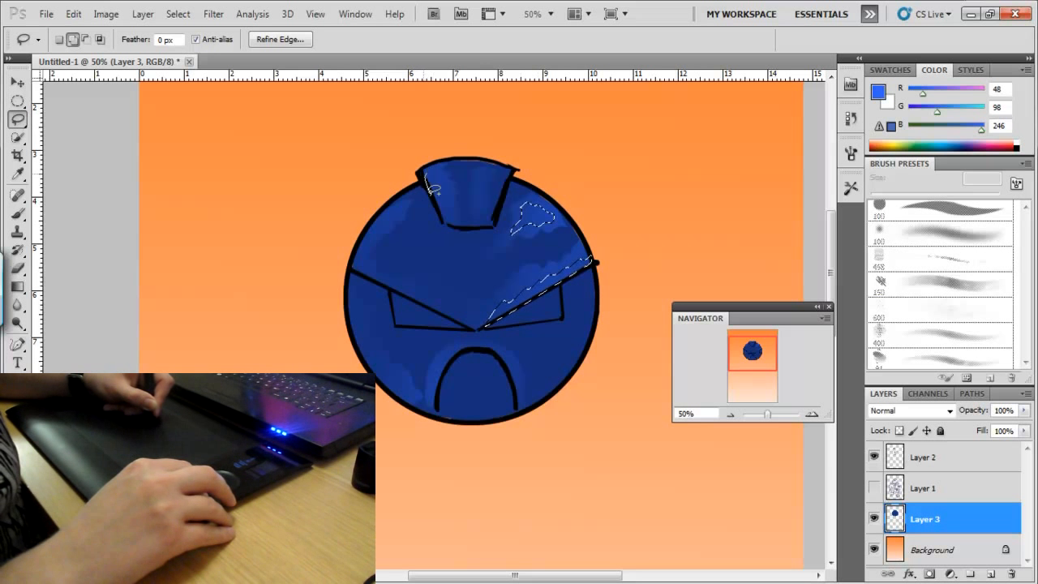
pyautogui.moveTo(438, 172); pyautogui.dragTo(438, 172)
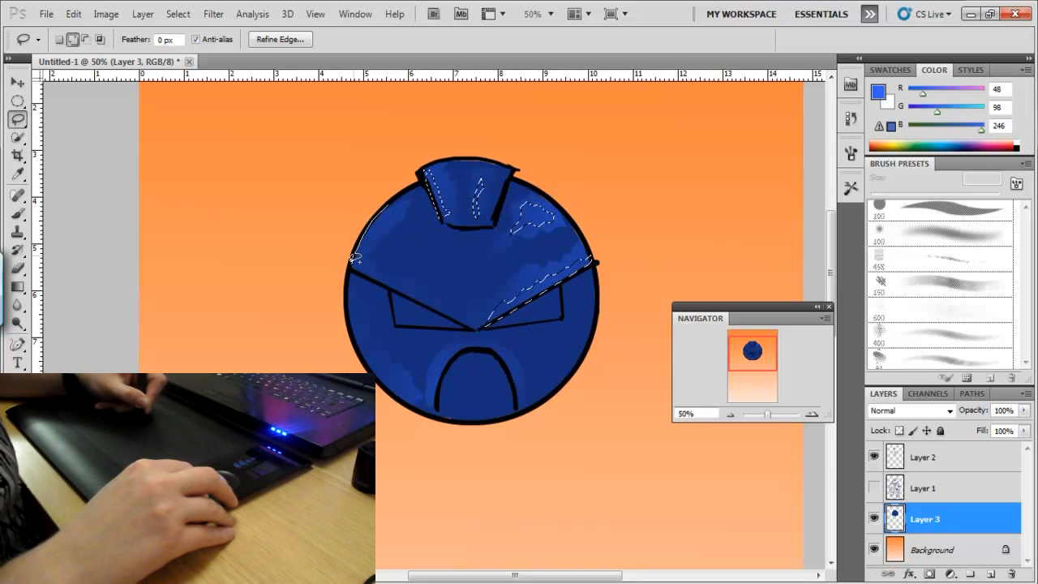
pyautogui.moveTo(376, 241); pyautogui.dragTo(395, 204)
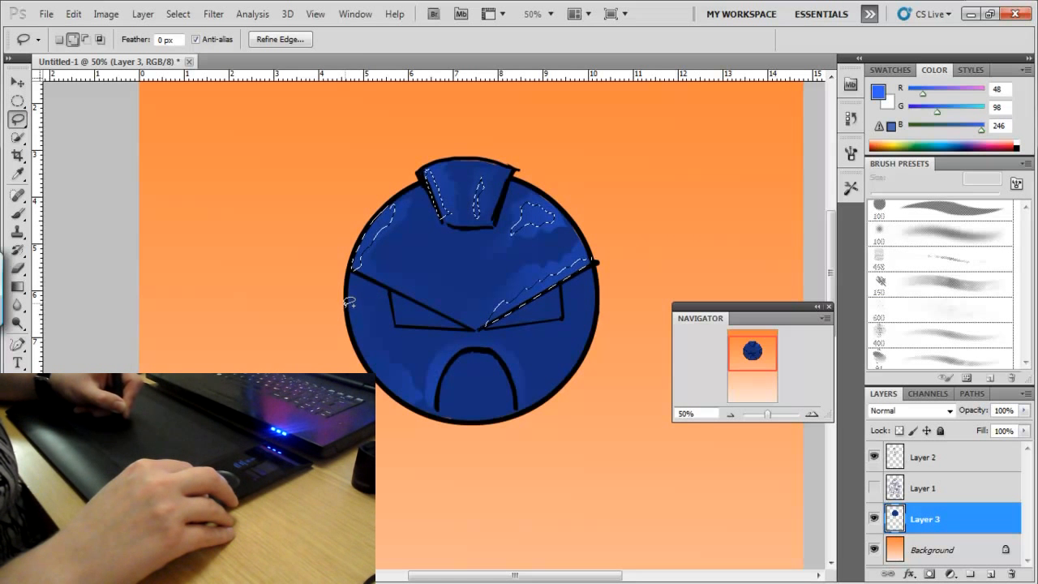
pyautogui.moveTo(360, 311); pyautogui.dragTo(355, 308)
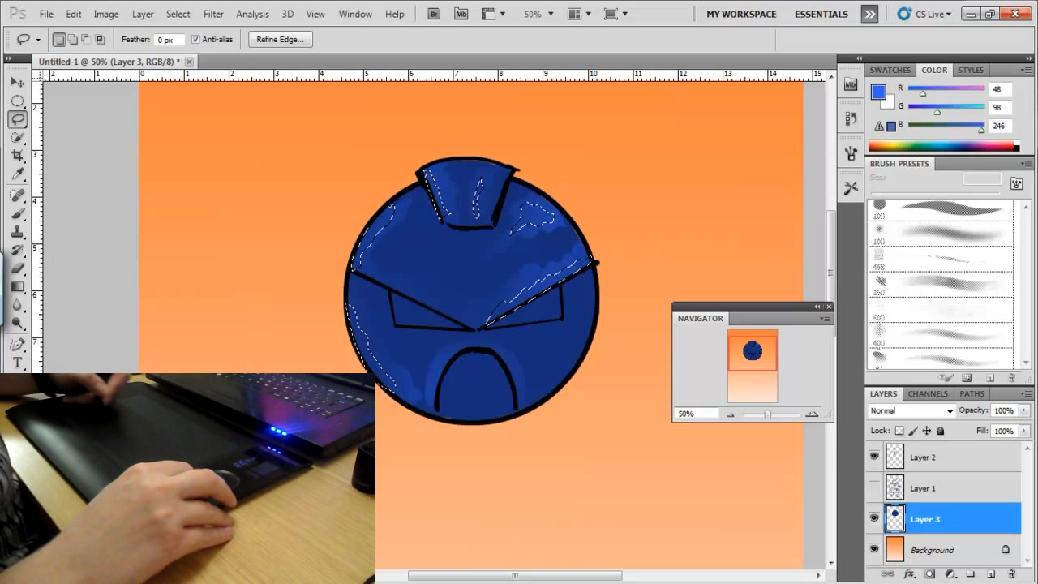
# Set the foreground color to light blue #70a1fb, hide the selection edges and return to the Brush tool
pyautogui.click(15, 506)
pyautogui.moveTo(419, 178)
pyautogui.mouseDown()
pyautogui.moveTo(366, 183)
pyautogui.moveTo(386, 175)
pyautogui.mouseUp()
pyautogui.moveTo(477, 253); pyautogui.dragTo(478, 255)
pyautogui.click(590, 161)
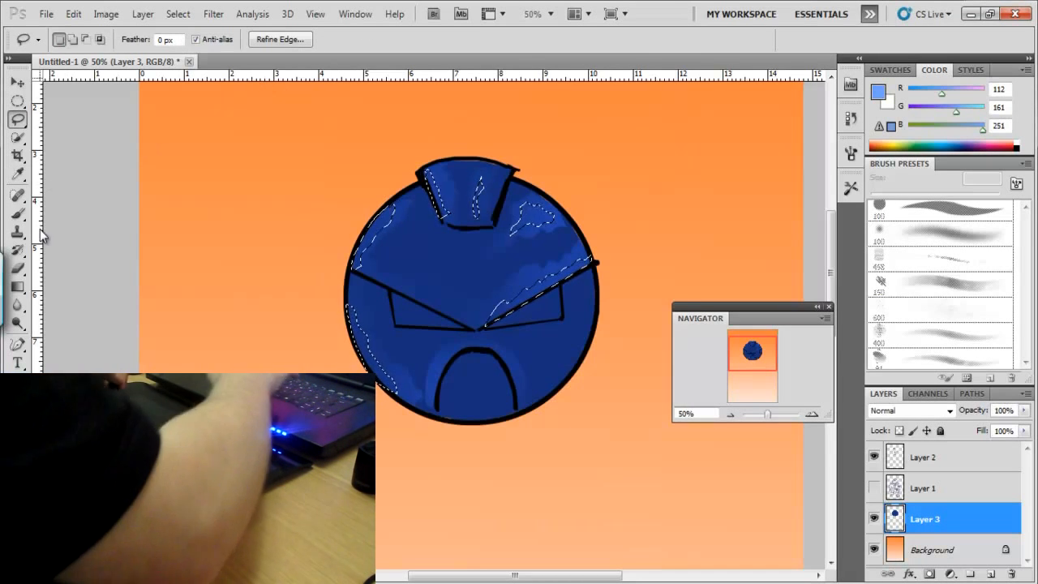
pyautogui.hotkey('ctrl', 'd')
pyautogui.press('b')
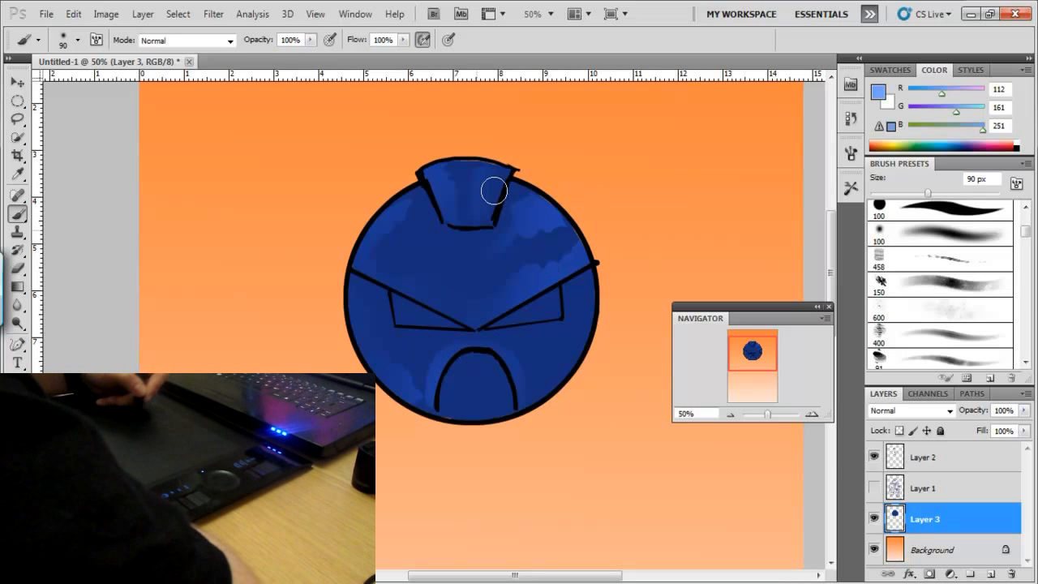
# Set the brush to 125 px at 41% opacity, try light blue highlights above the right brow, and undo them
pyautogui.click(311, 40)
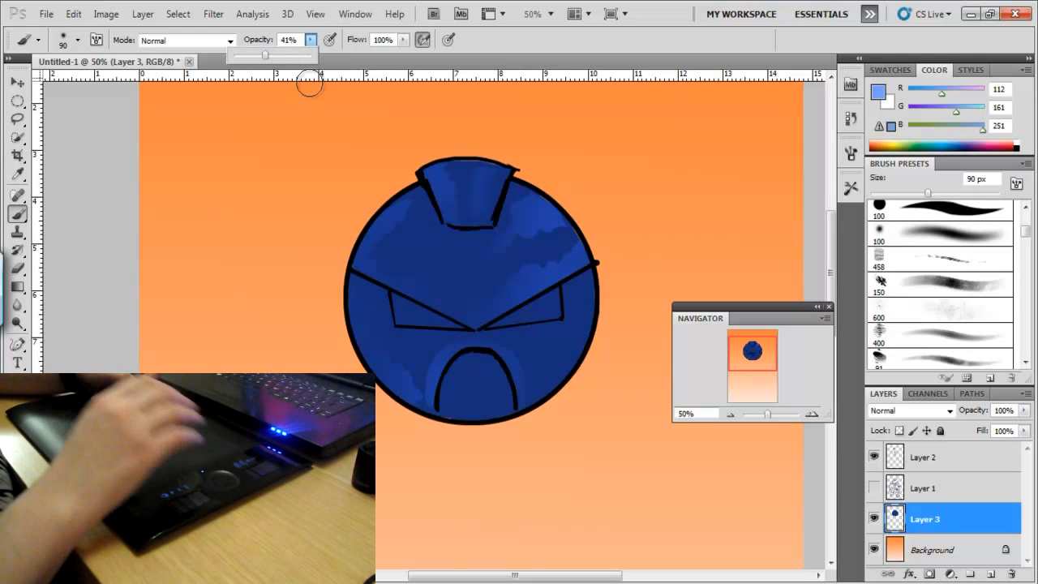
pyautogui.click(376, 256)
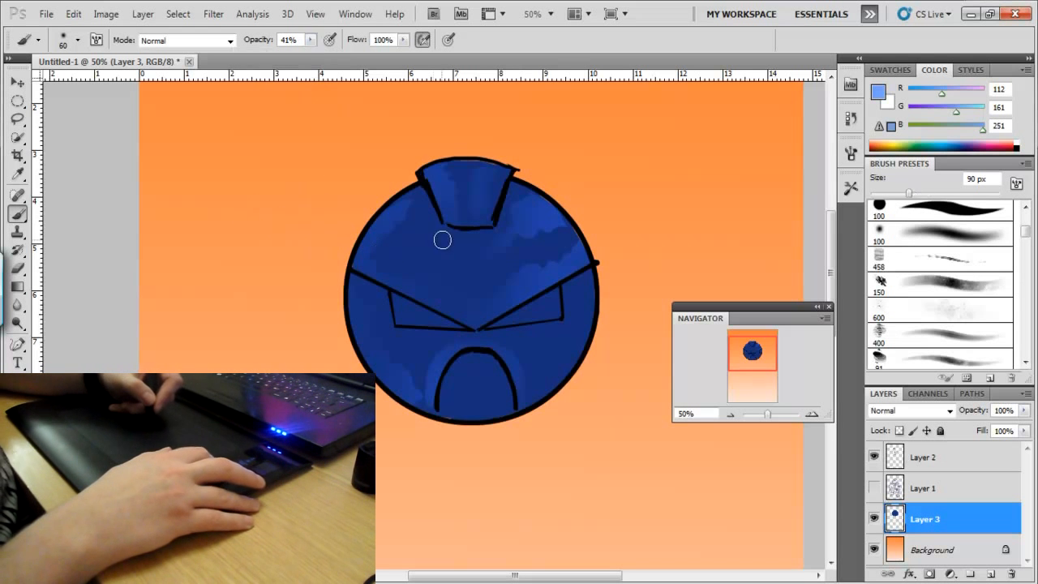
pyautogui.press(']')
pyautogui.press(']')
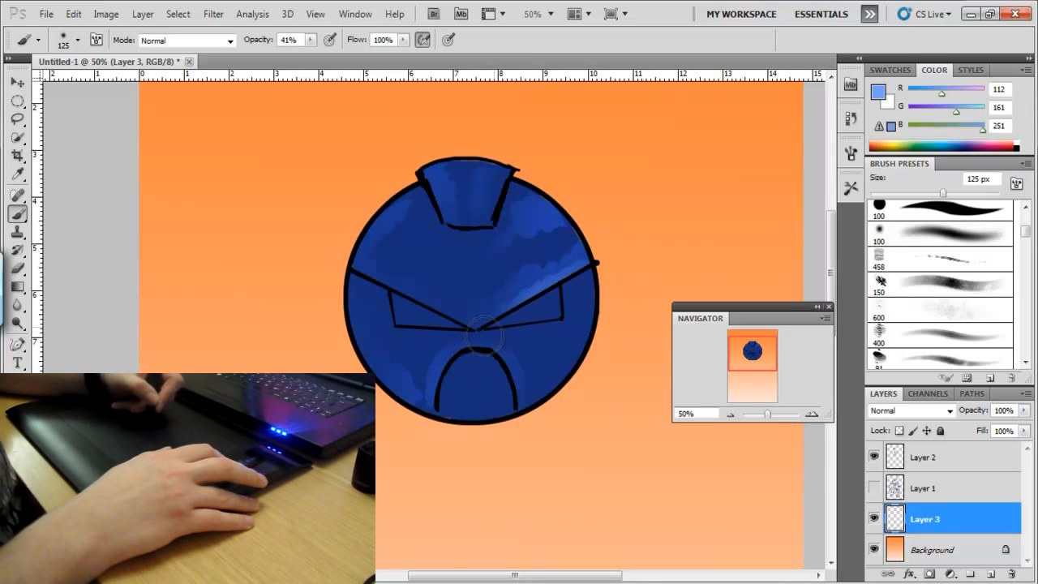
pyautogui.hotkey('ctrl', 'alt')
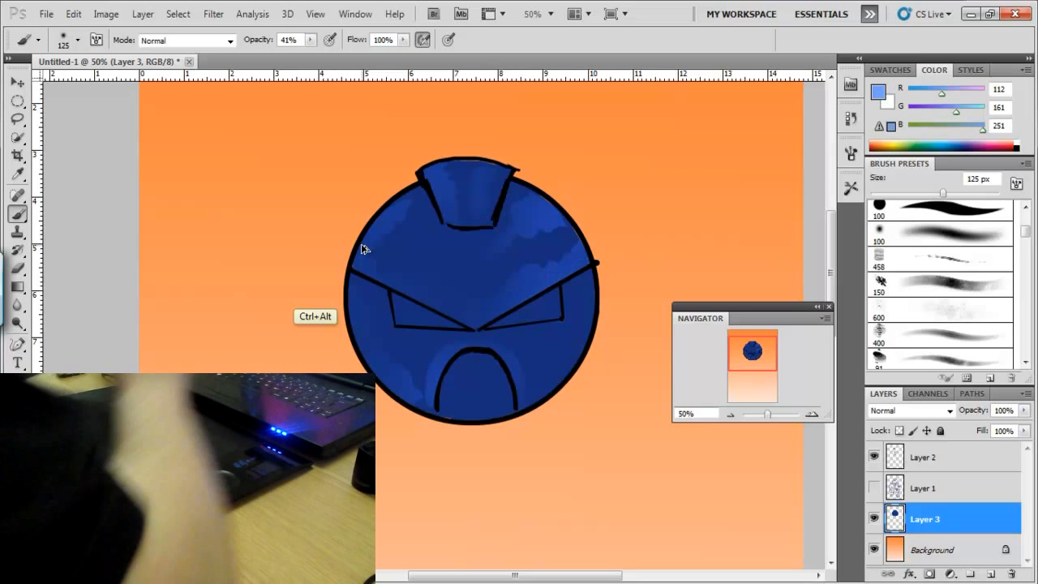
# Lower the brush opacity to 22% and paint faint light blue highlights inside the selected helmet areas
pyautogui.click(311, 40)
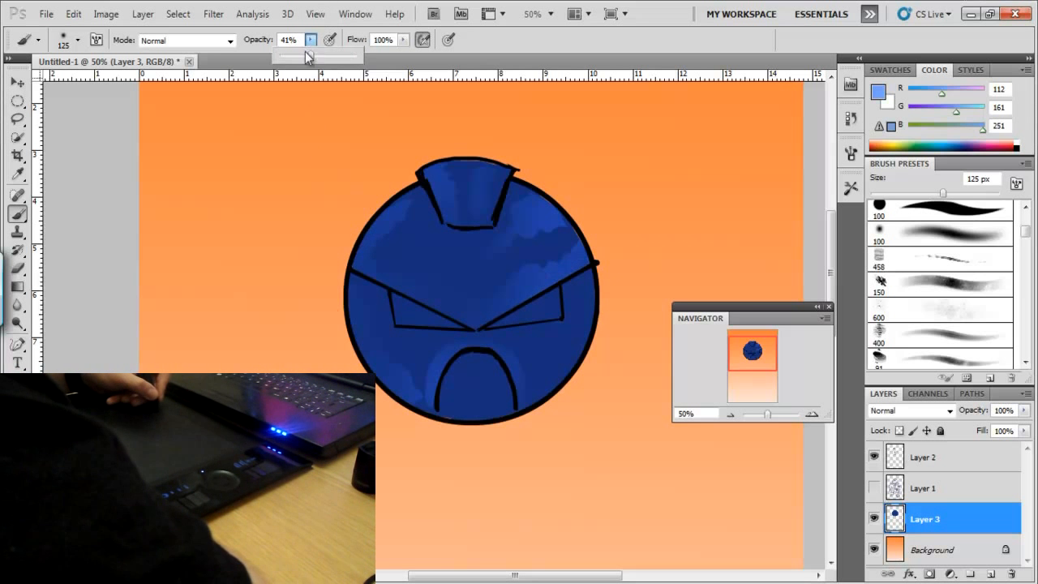
pyautogui.click(598, 267)
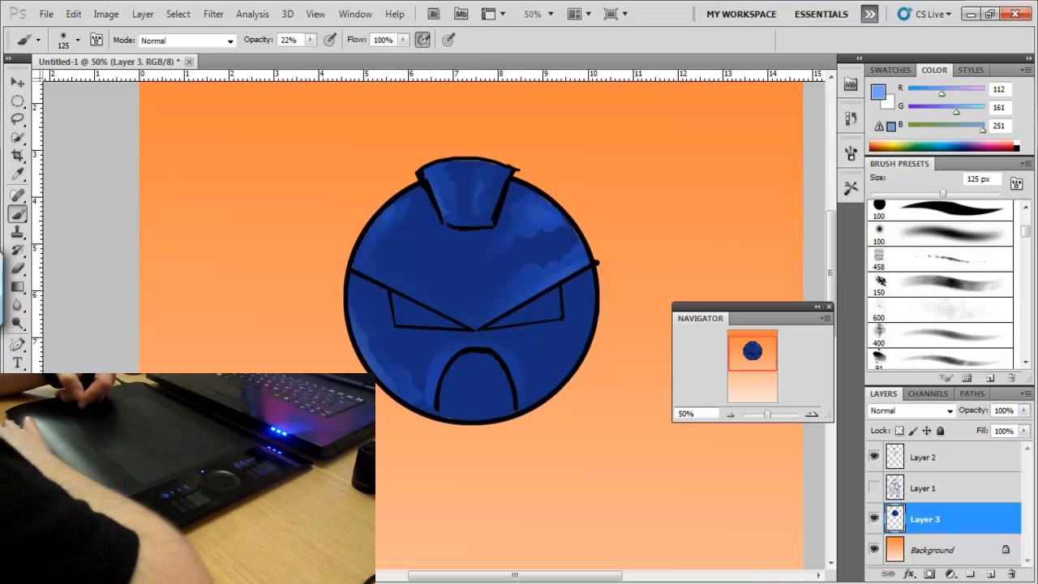
pyautogui.click(14, 501)
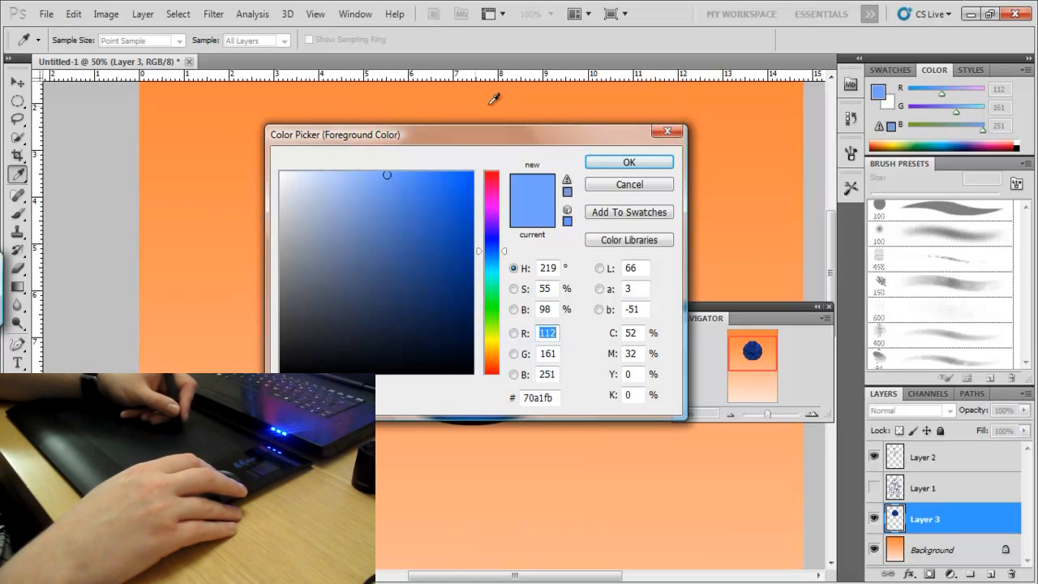
pyautogui.click(632, 162)
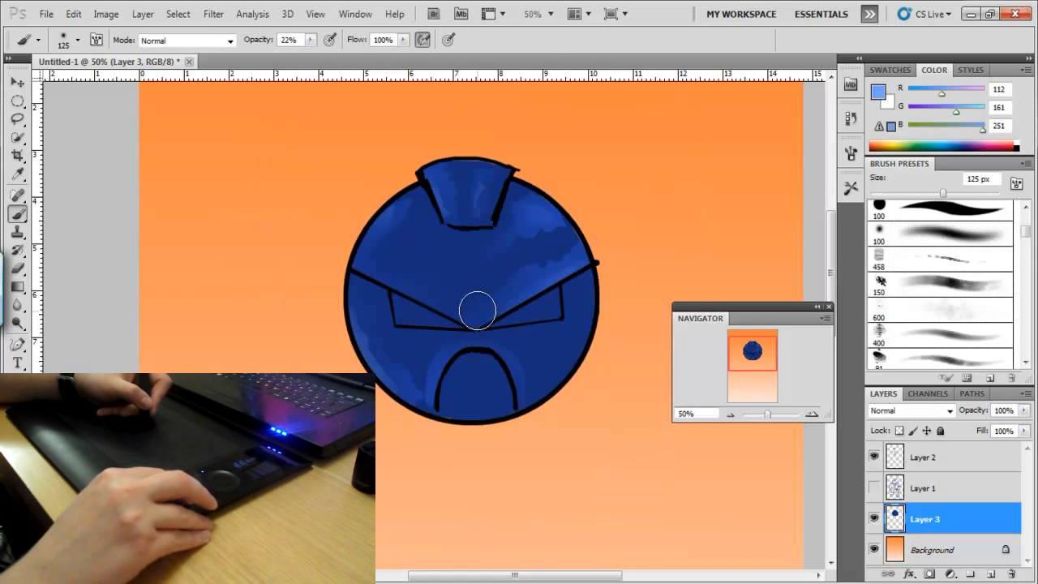
# Sample the forehead's dark blue as the foreground color, undo the trial stroke and set the brush opacity to 100%
pyautogui.keyDown('alt'); pyautogui.click(463, 260); pyautogui.keyUp('alt')
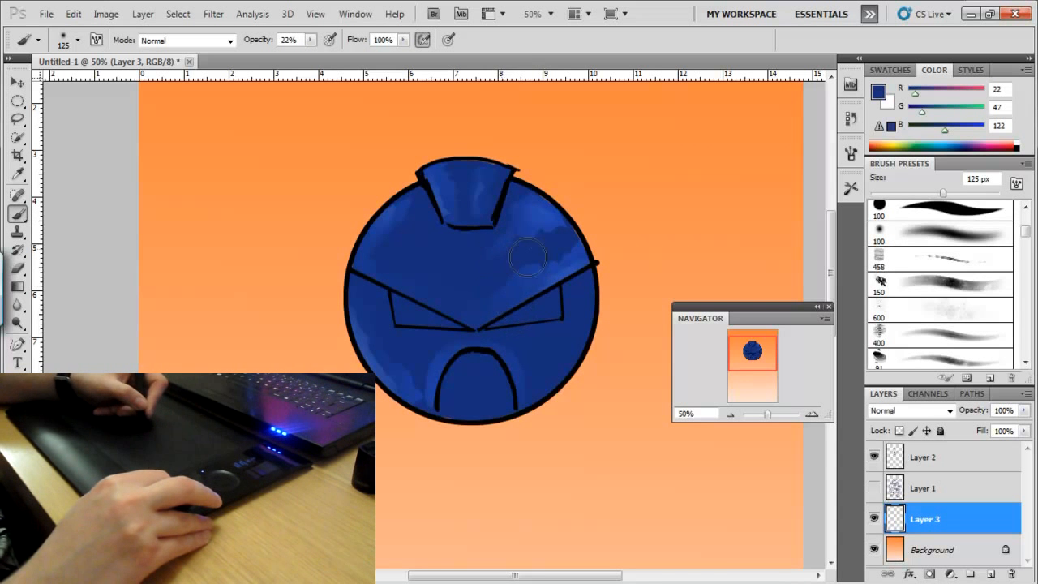
pyautogui.hotkey('ctrl', 'z')
pyautogui.click(311, 40)
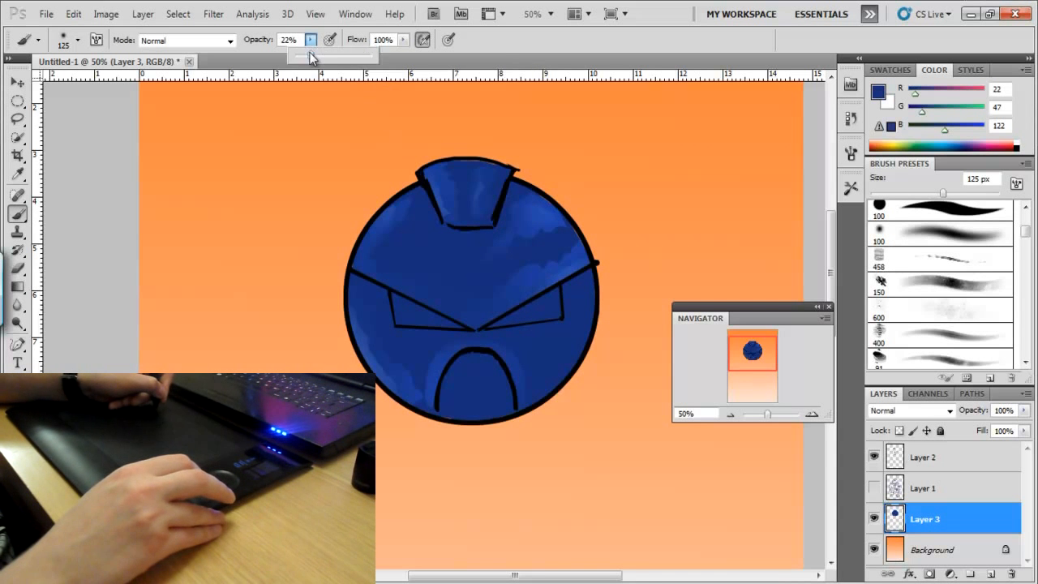
pyautogui.moveTo(311, 56); pyautogui.dragTo(376, 62)
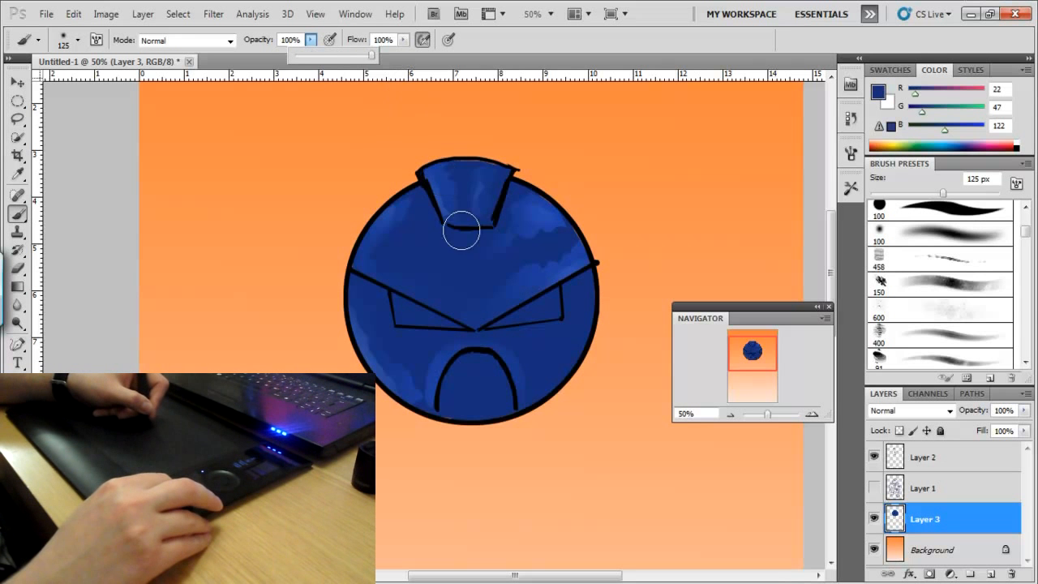
pyautogui.click(465, 258)
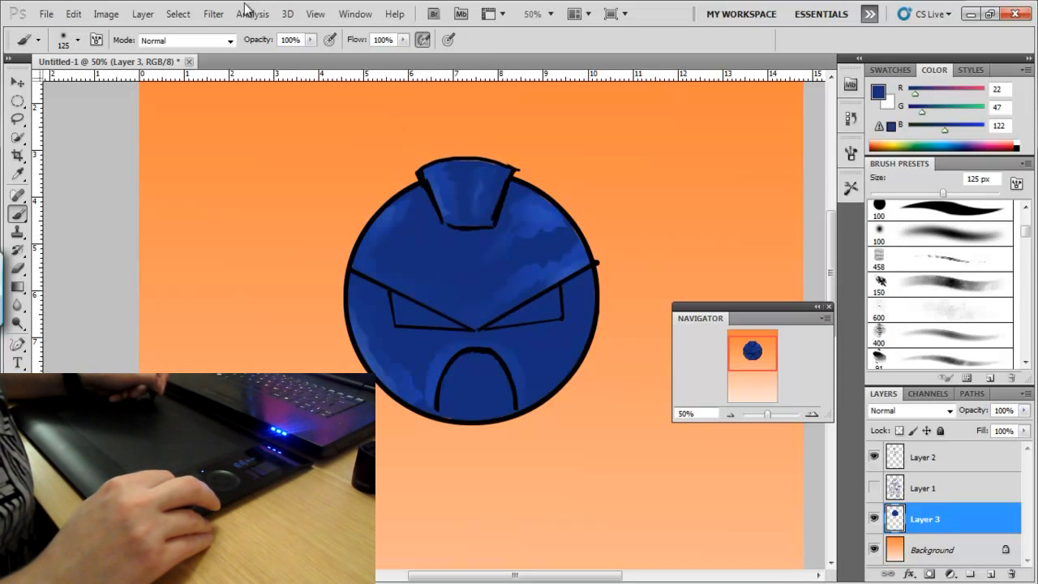
# Clear the selection and paint over all the highlights on the helmet and crest with the sampled dark blue
pyautogui.click(178, 13)
pyautogui.click(208, 46)
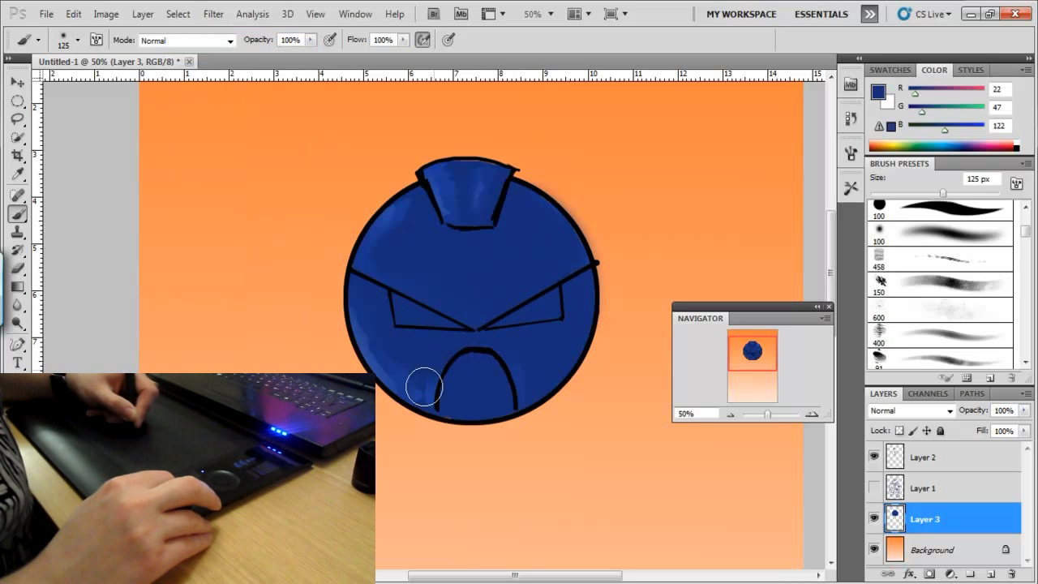
pyautogui.moveTo(389, 363)
pyautogui.mouseDown()
pyautogui.moveTo(364, 318)
pyautogui.moveTo(375, 255)
pyautogui.moveTo(393, 236)
pyautogui.mouseUp()
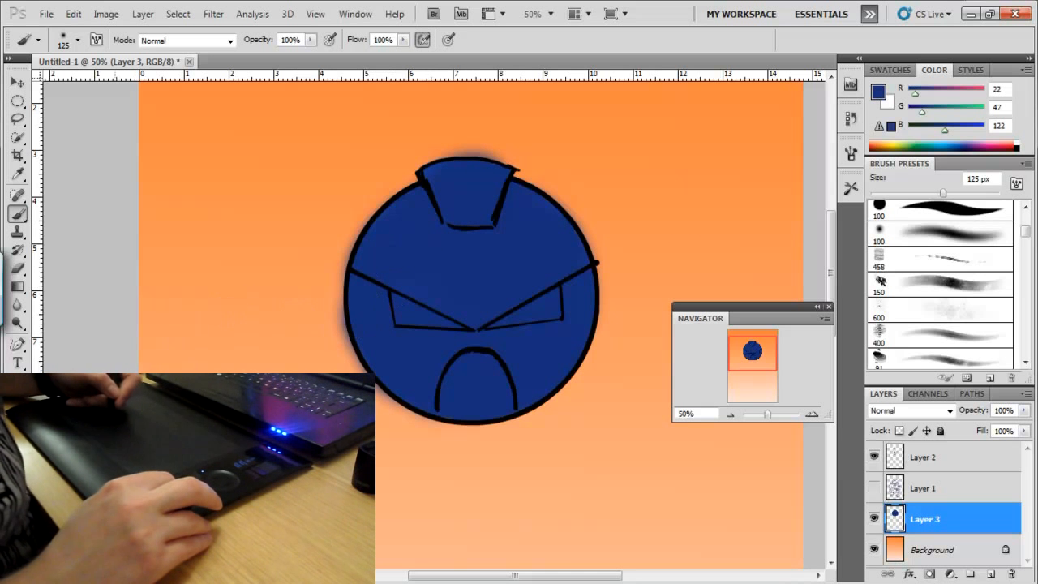
# Set the foreground color to a bright blue with RGB values 17, 75, 251
pyautogui.press('alt')
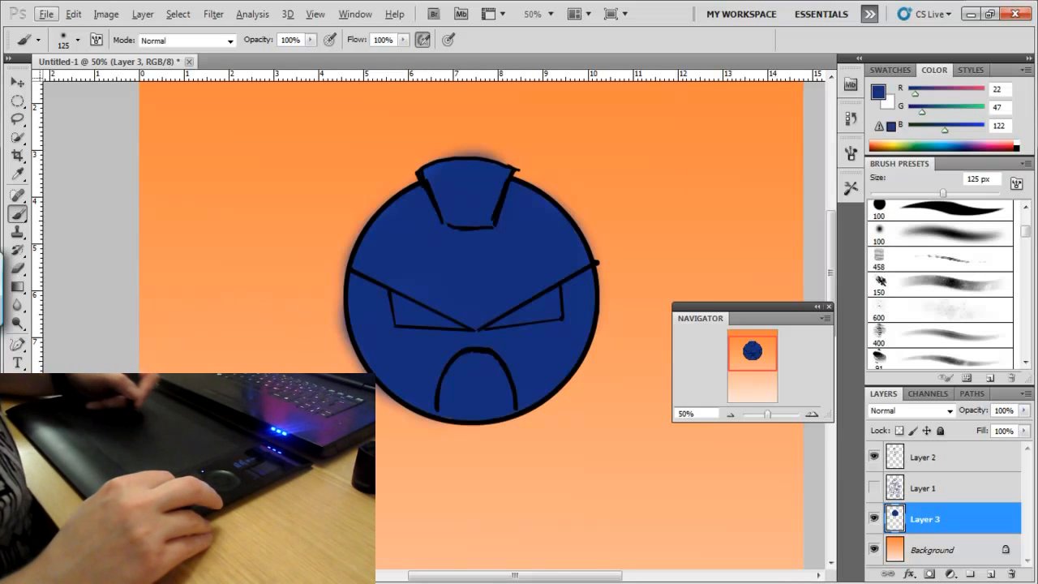
pyautogui.press('n')
pyautogui.moveTo(438, 284)
pyautogui.mouseDown()
pyautogui.moveTo(431, 195)
pyautogui.moveTo(461, 173)
pyautogui.mouseUp()
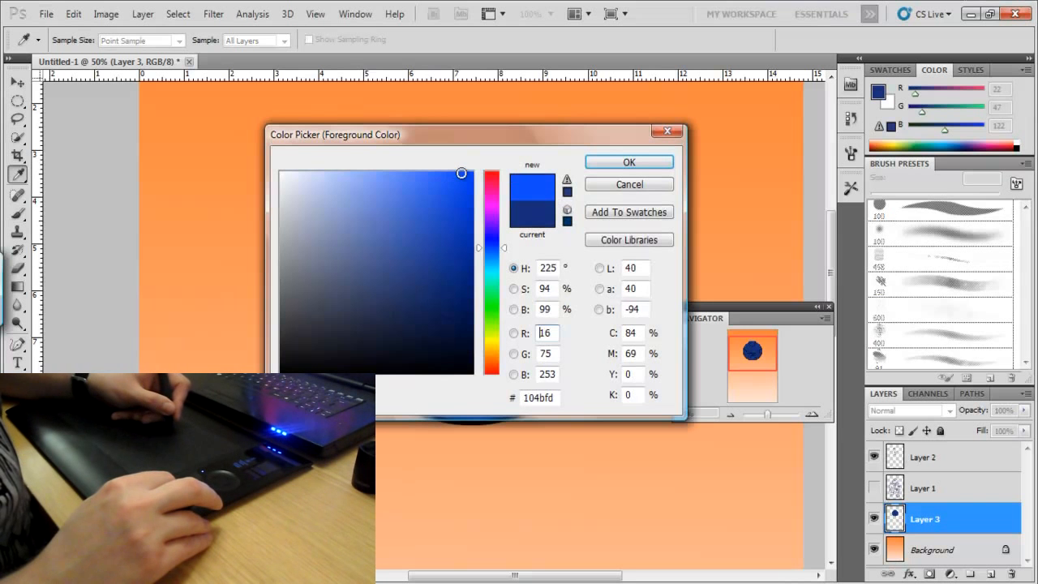
pyautogui.click(626, 162)
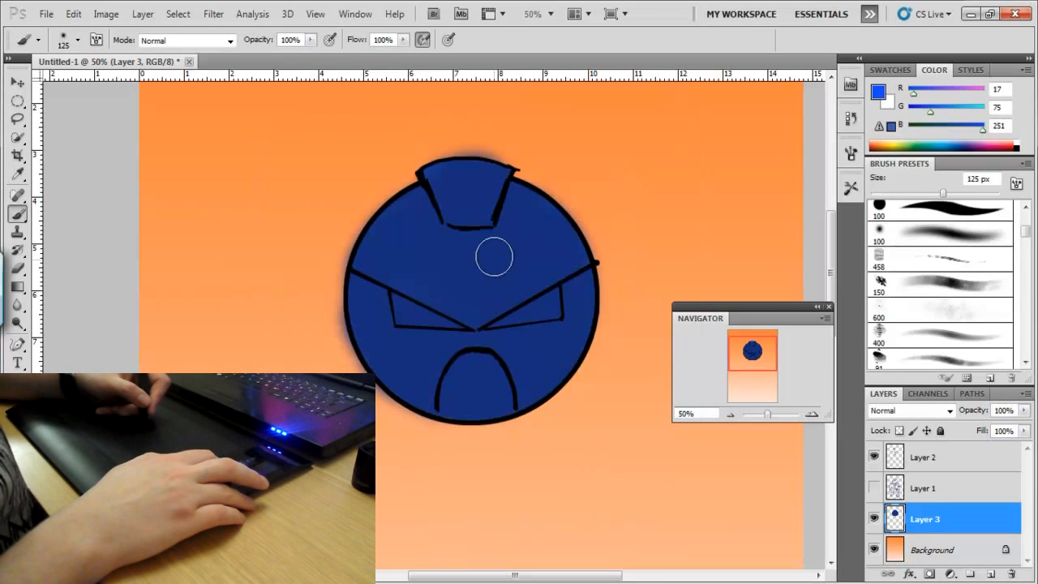
# Reduce the soft brush to 50 px and paint a bright blue highlight in the middle of the crest
pyautogui.press('[')
pyautogui.press('[')
pyautogui.press('[')
pyautogui.press('[')
pyautogui.press('[')
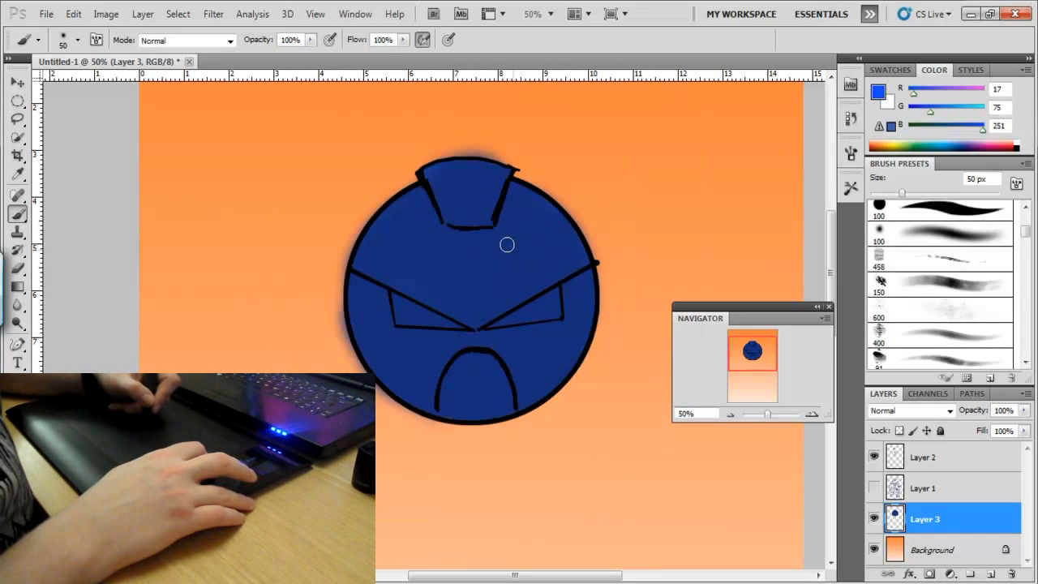
pyautogui.moveTo(463, 183); pyautogui.dragTo(473, 197)
# Enlarge the brush up to 250 px and paint soft bright blue highlights on both halves of the helmet's forehead and cheeks
pyautogui.press(']')
pyautogui.press(']')
pyautogui.press(']')
pyautogui.press(']')
pyautogui.press(']')
pyautogui.press(']')
pyautogui.press(']')
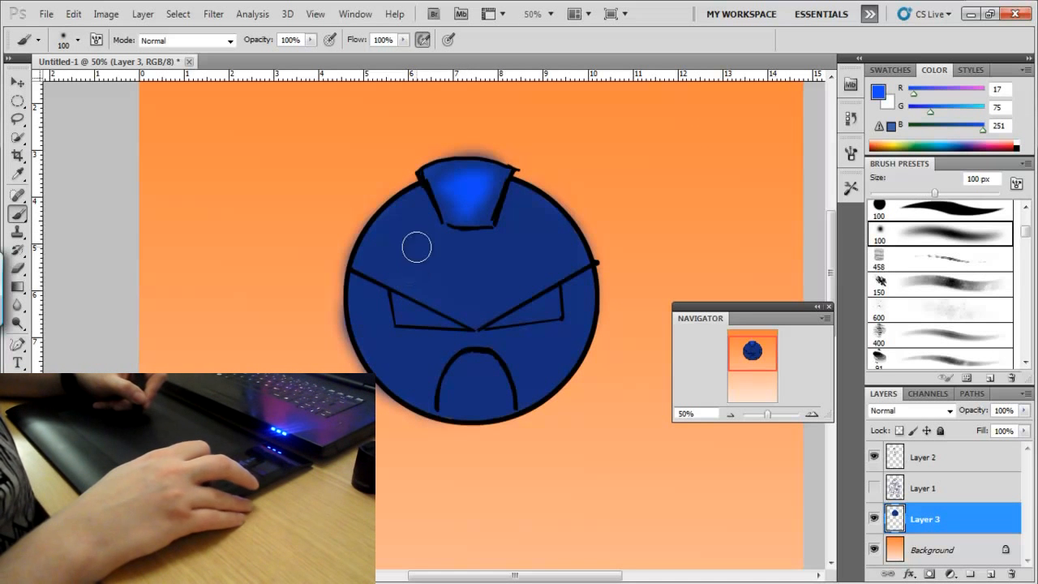
pyautogui.moveTo(410, 243)
pyautogui.mouseDown()
pyautogui.moveTo(384, 302)
pyautogui.moveTo(407, 367)
pyautogui.moveTo(404, 299)
pyautogui.mouseUp()
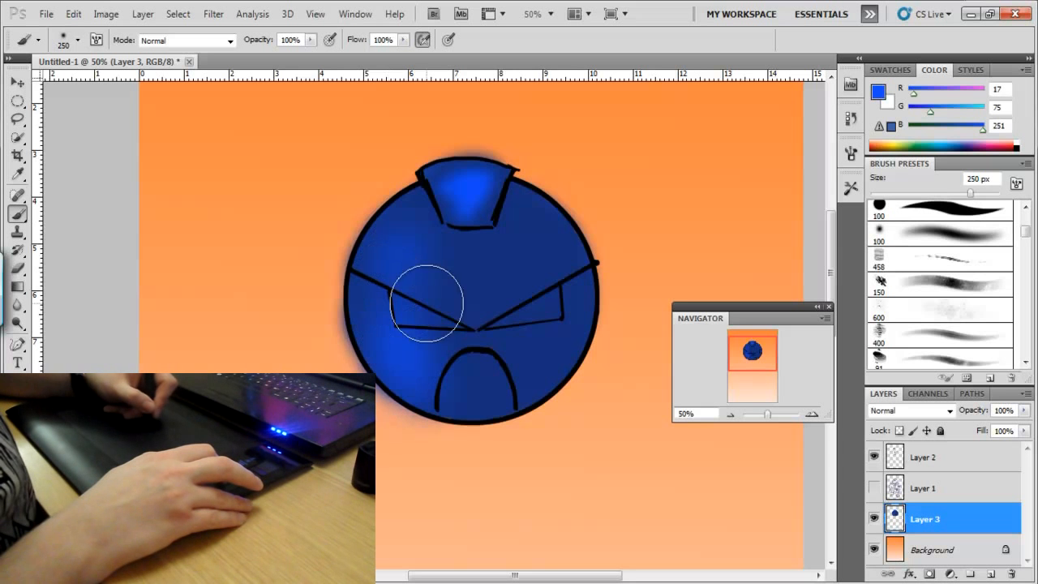
pyautogui.click(525, 252)
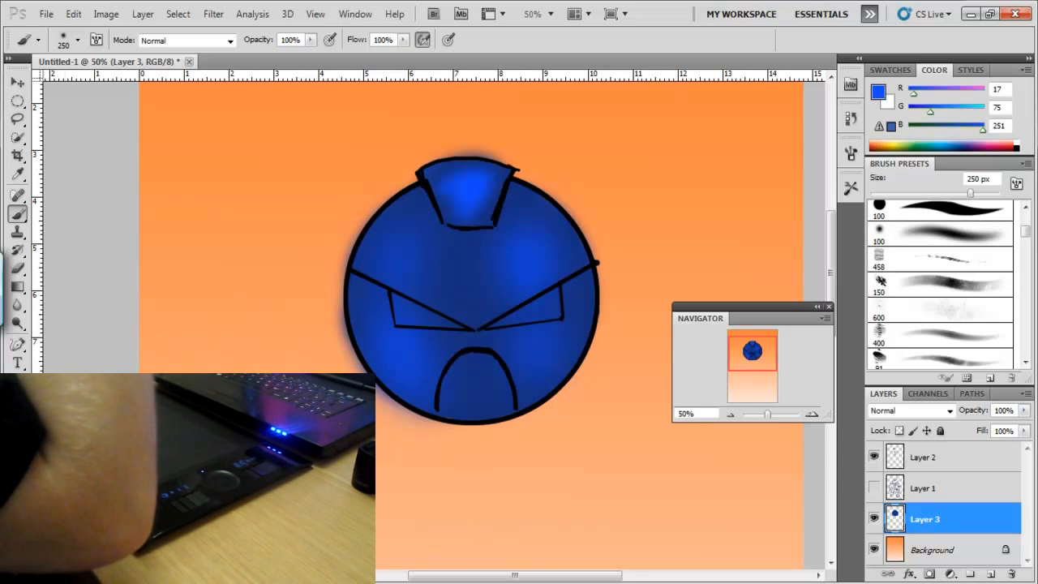
# Change the foreground color to dark navy blue 092067 for the shadows
pyautogui.press('i')
pyautogui.click(14, 508)
pyautogui.moveTo(471, 179)
pyautogui.mouseDown()
pyautogui.moveTo(450, 258)
pyautogui.moveTo(455, 292)
pyautogui.mouseUp()
pyautogui.click(592, 166)
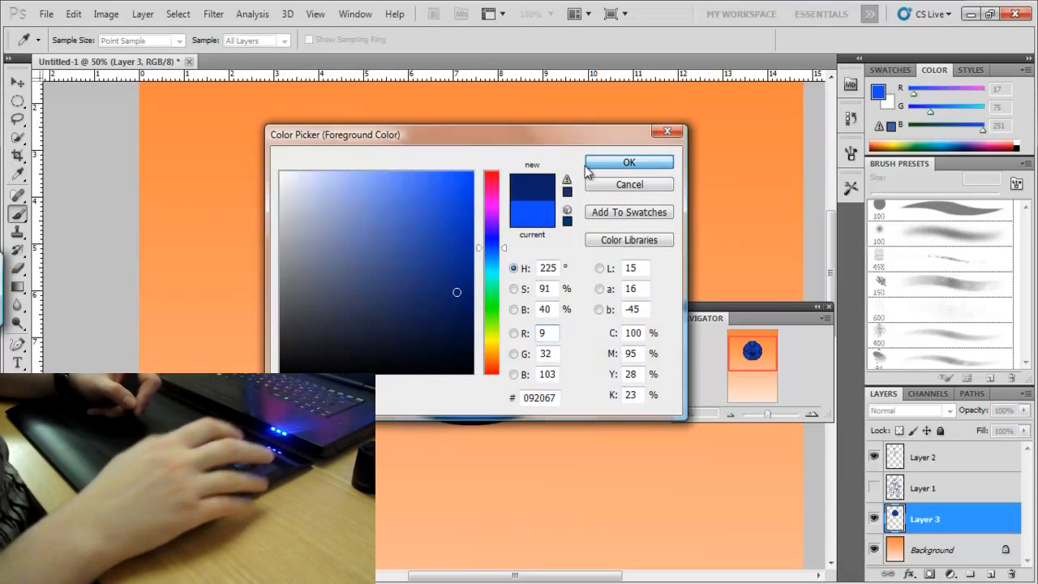
# Reduce the brush to 60 px and shade the helmet beside the crest and along its outer edge with navy
pyautogui.press('b')
pyautogui.press('[')
pyautogui.press('[')
pyautogui.press('[')
pyautogui.press('[')
pyautogui.press('[')
pyautogui.press('[')
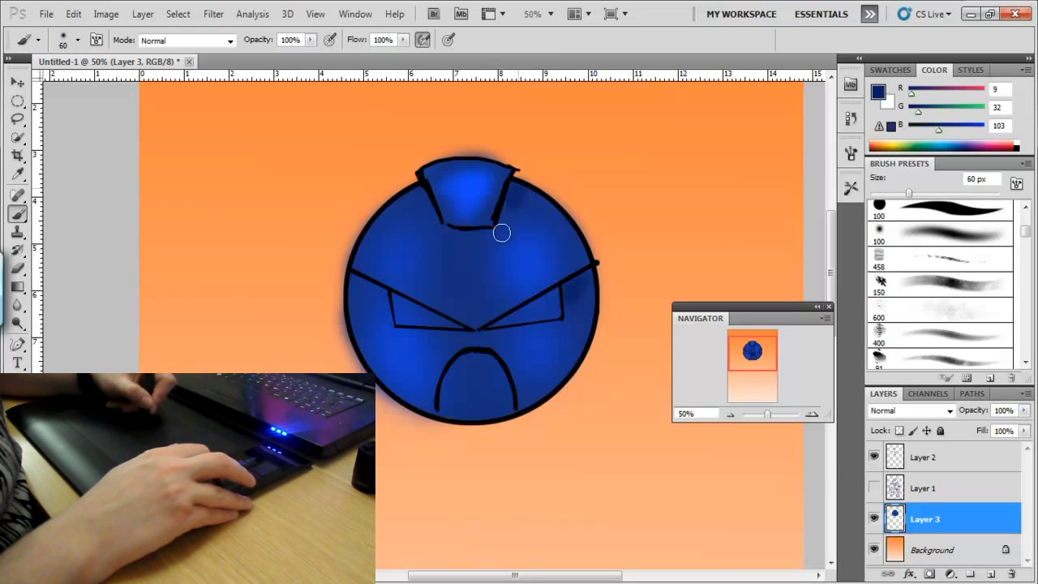
# Shade both sides of the helmet in navy with a 90 px brush, and make the Layer 1 sketch visible
pyautogui.press(']')
pyautogui.press(']')
pyautogui.moveTo(412, 209)
pyautogui.mouseDown()
pyautogui.moveTo(365, 272)
pyautogui.moveTo(404, 379)
pyautogui.mouseUp()
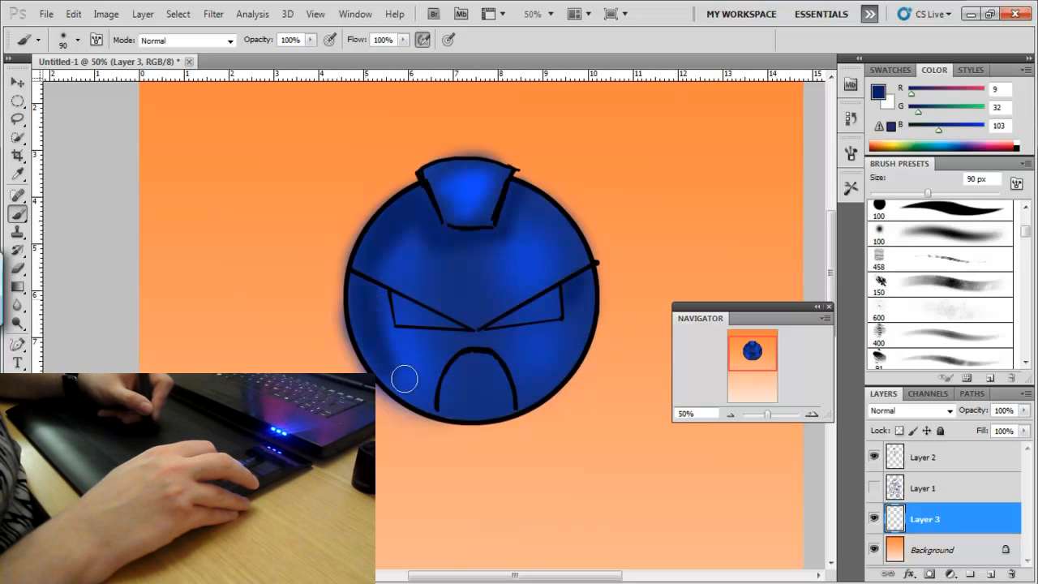
pyautogui.moveTo(562, 293); pyautogui.dragTo(511, 392)
pyautogui.click(875, 488)
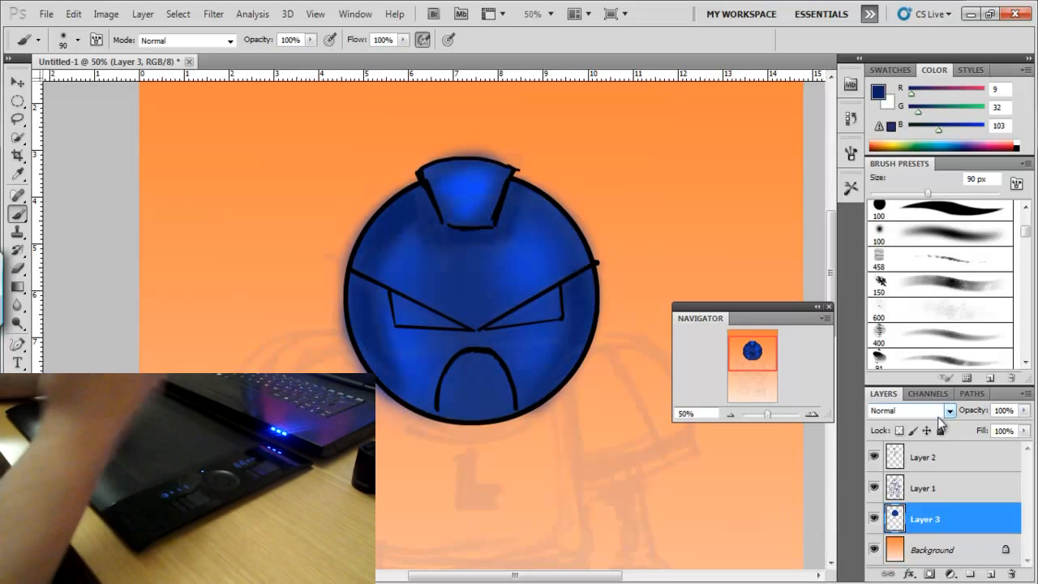